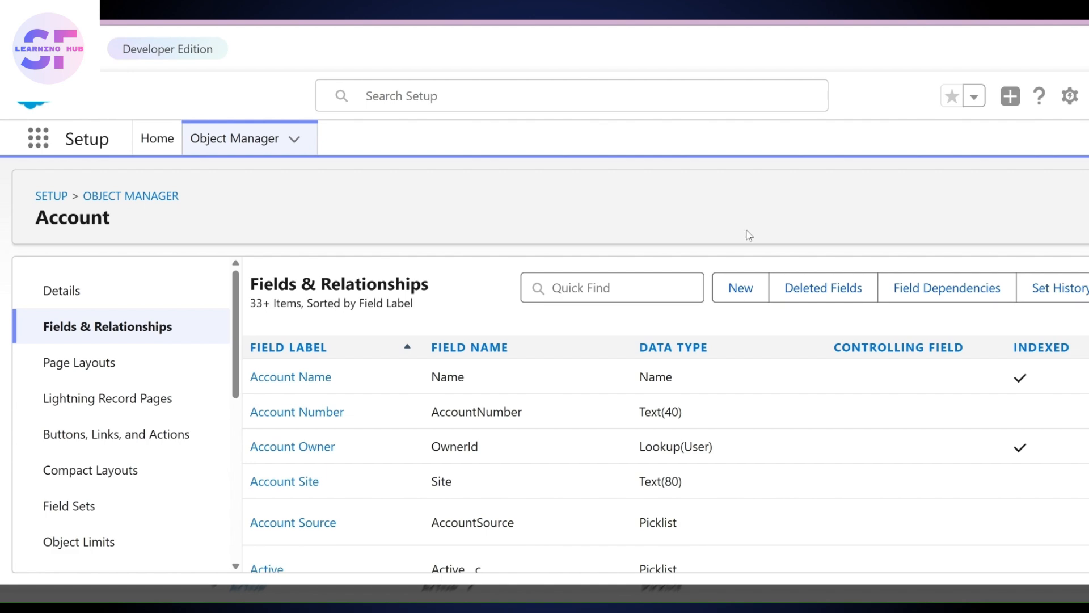
# Start a new custom field on the Account object with the Formula data type and continue to its output settings
pyautogui.click(733, 293)
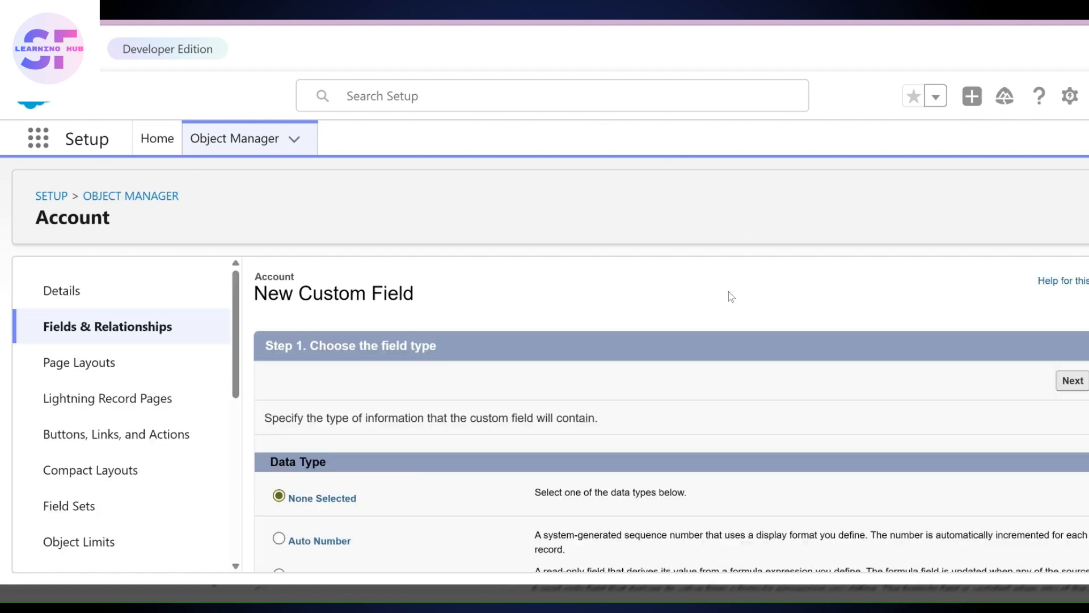
pyautogui.scroll(-4, 498, 446)
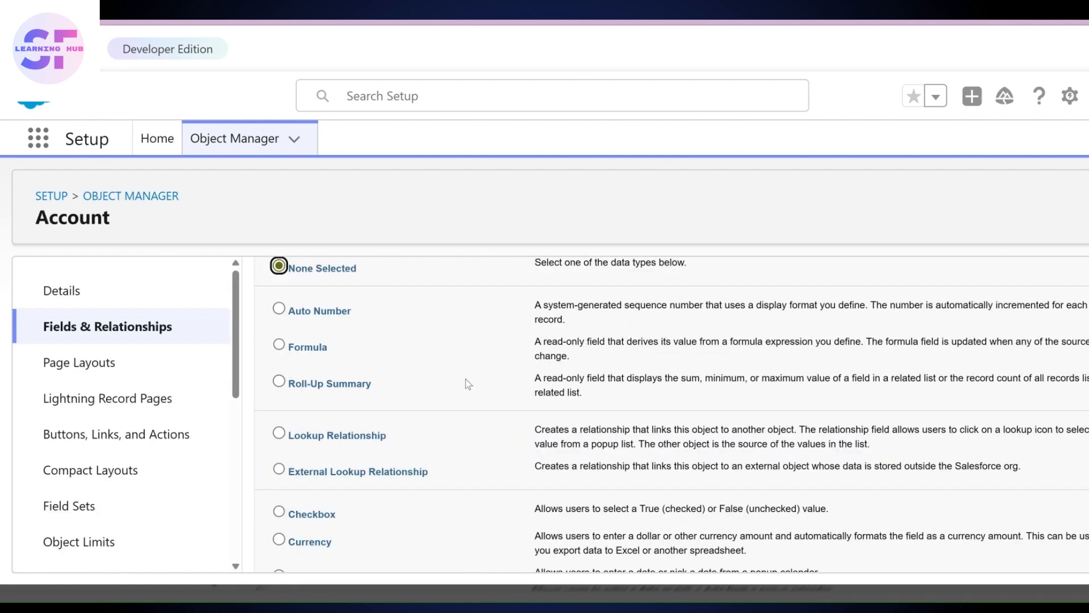
pyautogui.click(280, 347)
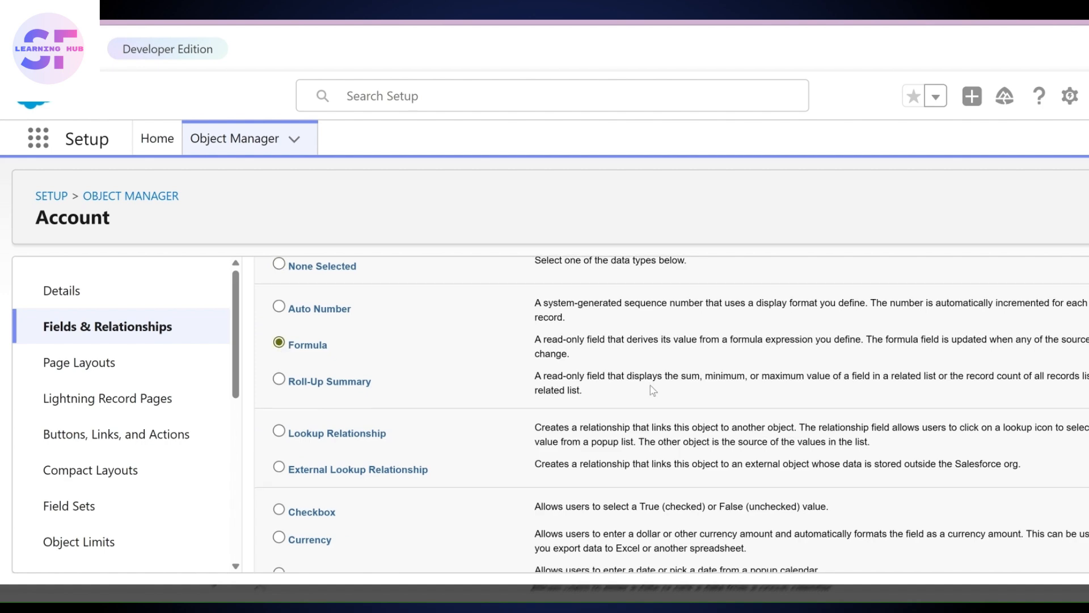
pyautogui.scroll(-3, 652, 386)
pyautogui.scroll(-7, 652, 386)
pyautogui.click(1073, 552)
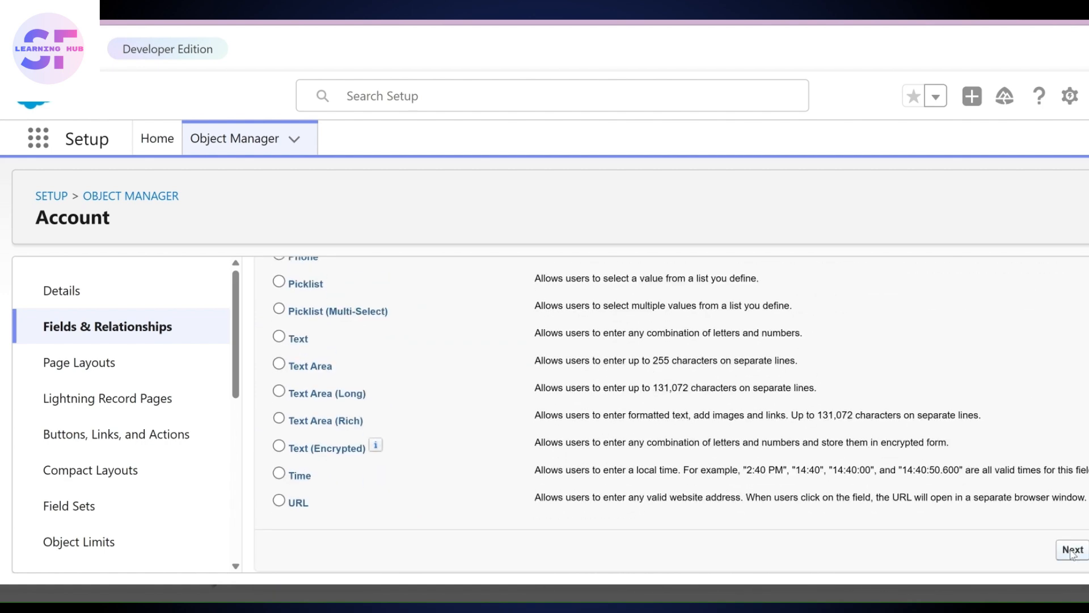
pyautogui.click(504, 421)
pyautogui.write('Au')
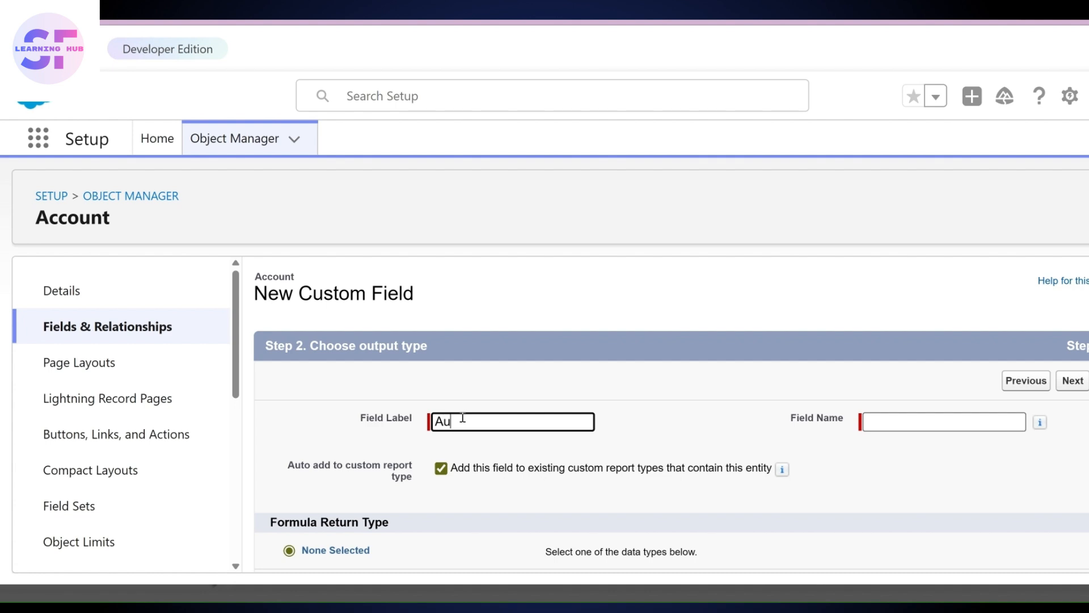
pyautogui.write('to-populated Rat')
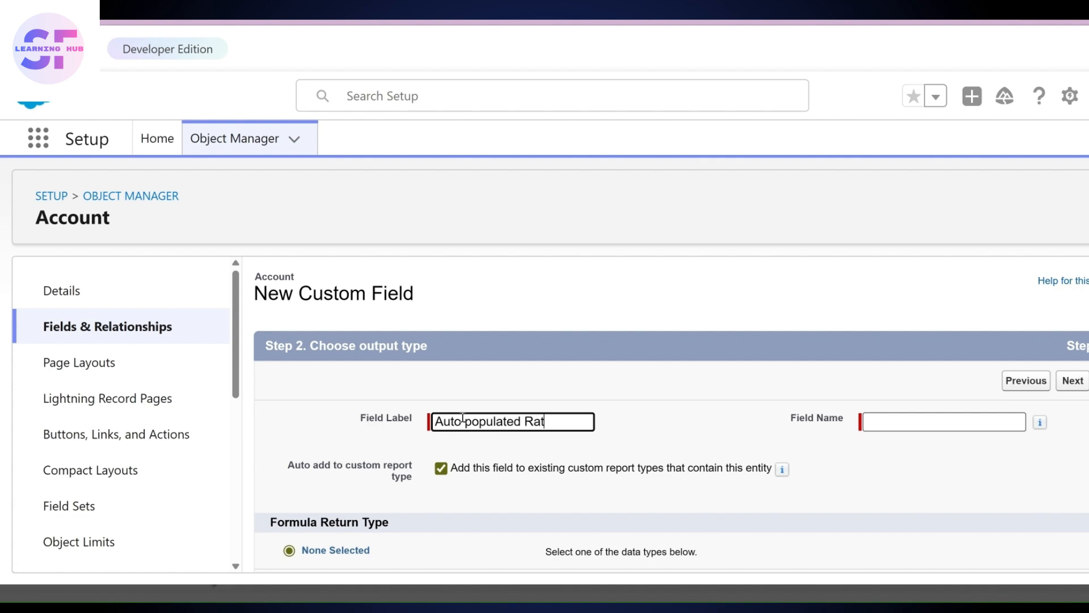
pyautogui.press('BackSpace')
pyautogui.press('BackSpace')
pyautogui.press('BackSpace')
pyautogui.press('BackSpace')
pyautogui.press('BackSpace')
pyautogui.press('BackSpace')
pyautogui.press('BackSpace')
pyautogui.press('BackSpace')
pyautogui.press('BackSpace')
pyautogui.press('BackSpace')
pyautogui.press('BackSpace')
pyautogui.press('BackSpace')
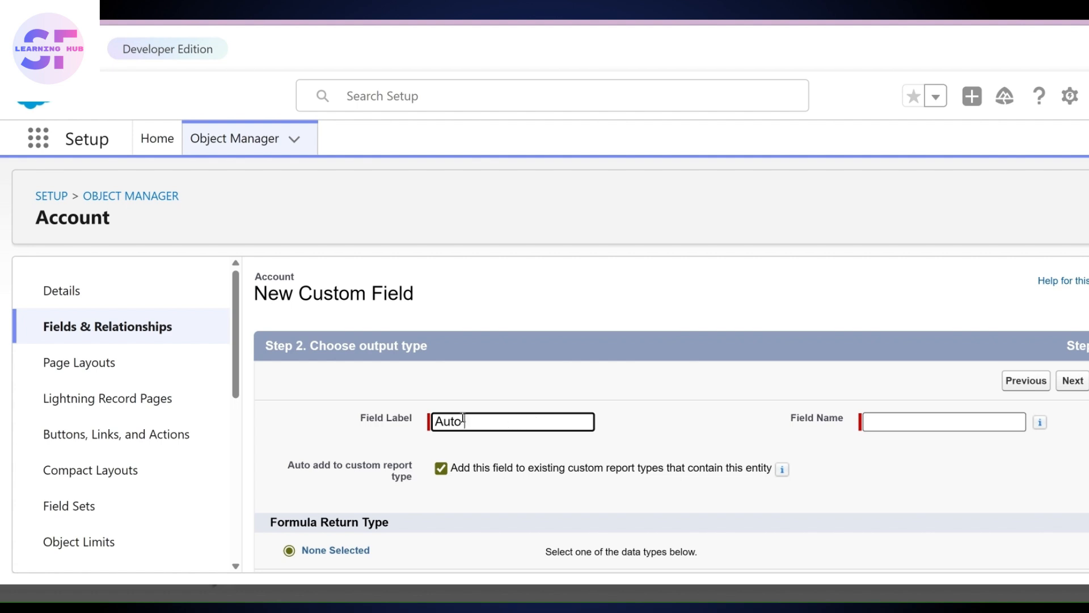
pyautogui.press('BackSpace')
pyautogui.press('BackSpace')
pyautogui.press('BackSpace')
pyautogui.press('BackSpace')
# Label the new field "Auto Updated Ratings"
pyautogui.write('Auto-u')
pyautogui.write('pdate')
pyautogui.write('d R')
pyautogui.write('atings')
pyautogui.click(470, 422)
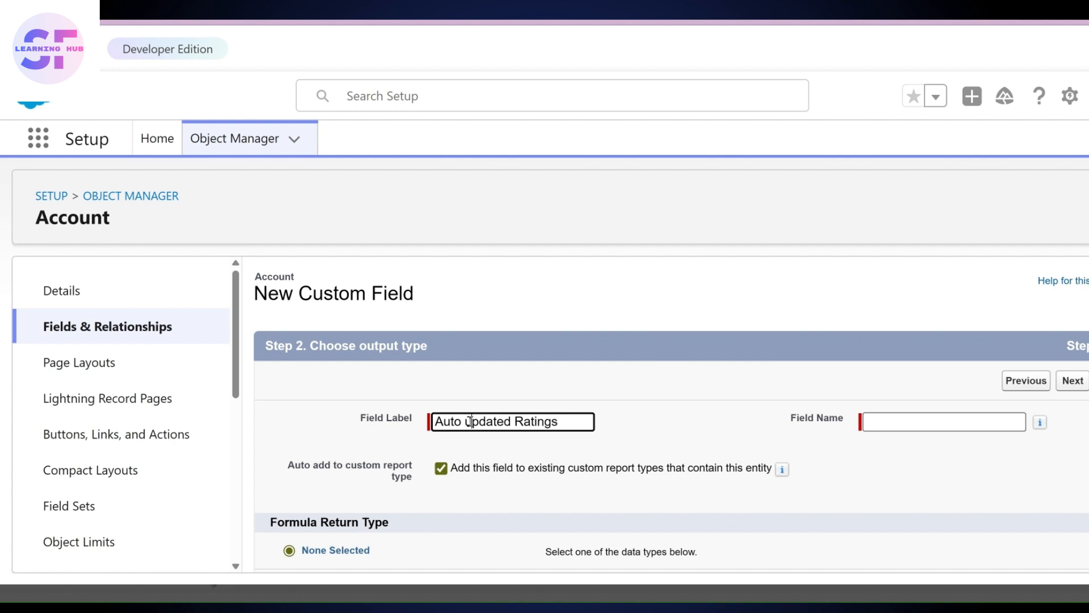
pyautogui.press('BackSpace')
pyautogui.write('U')
pyautogui.click(887, 422)
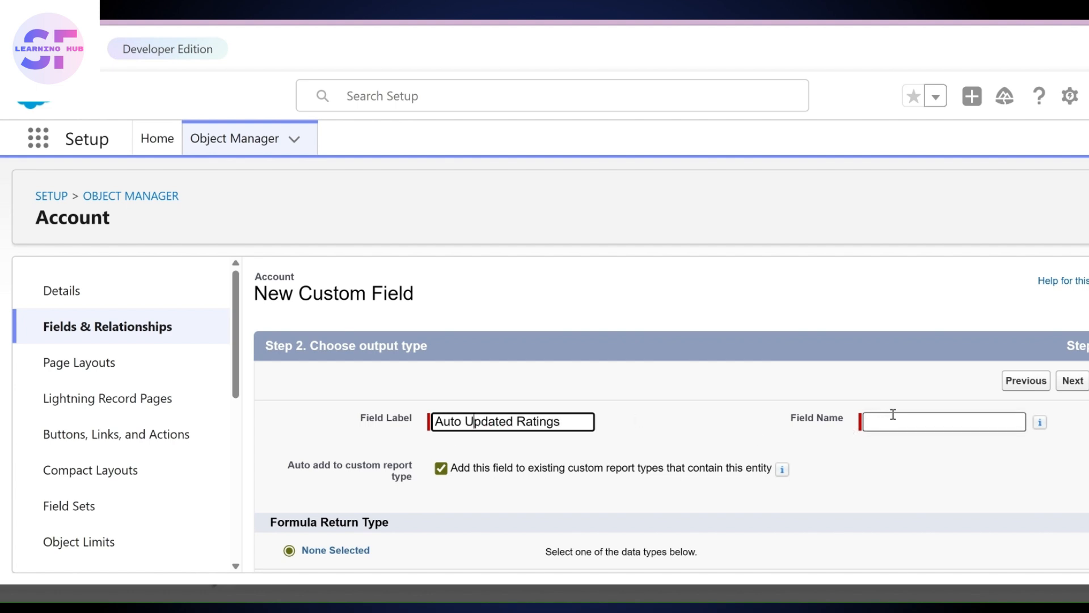
# Set the formula return type to Text and continue to the formula editor
pyautogui.scroll(-5, 624, 340)
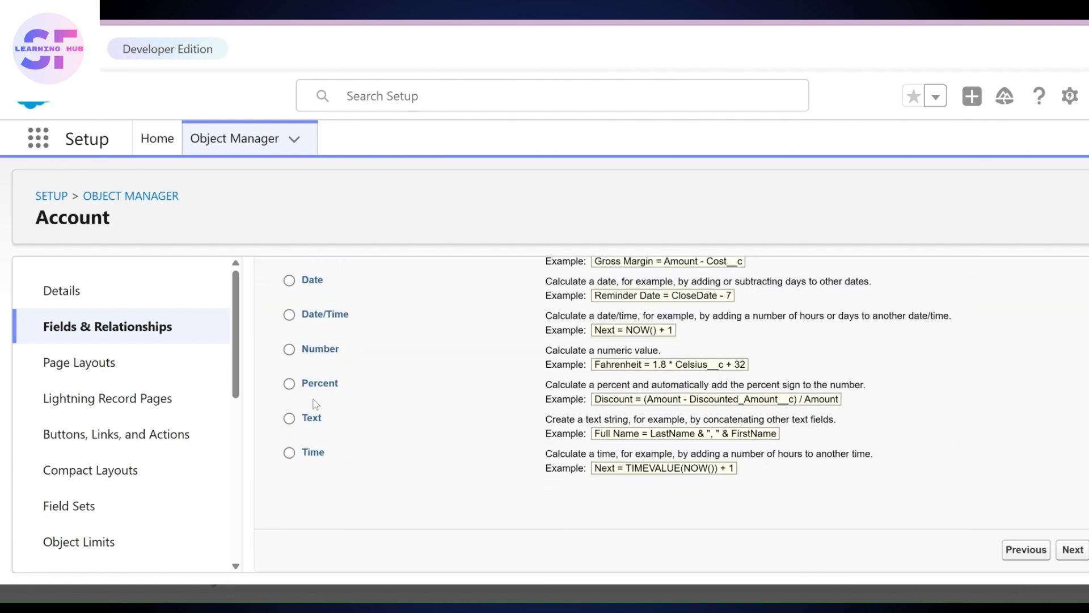
pyautogui.click(289, 418)
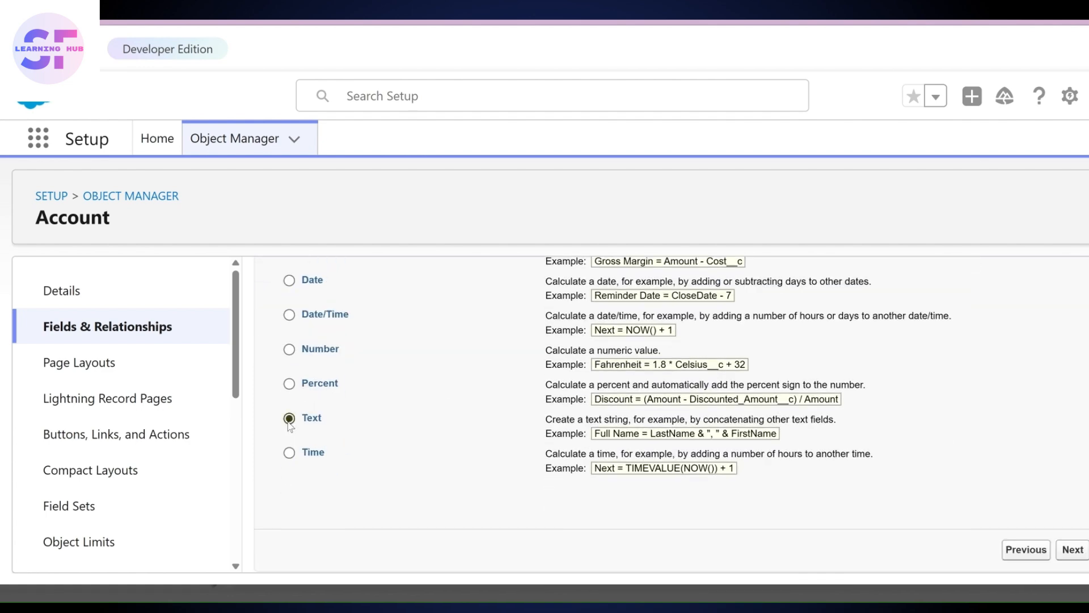
pyautogui.click(1073, 551)
# Put the requirement in the formula box: "If Annua Revenue >= 5,000,000 and Type='Prospect' and Industry='Education', Electronics, Engineering and Energy. Update Rating='HOT'"
pyautogui.scroll(-3, 1058, 533)
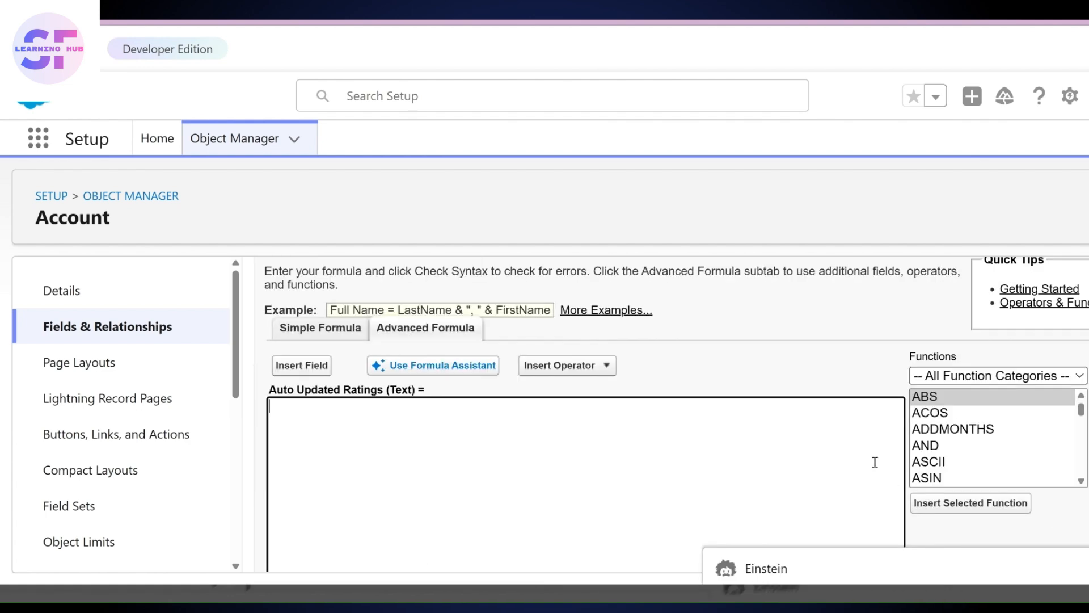
pyautogui.scroll(-2, 857, 436)
pyautogui.scroll(1, 851, 430)
pyautogui.scroll(-1, 851, 430)
pyautogui.scroll(1, 852, 429)
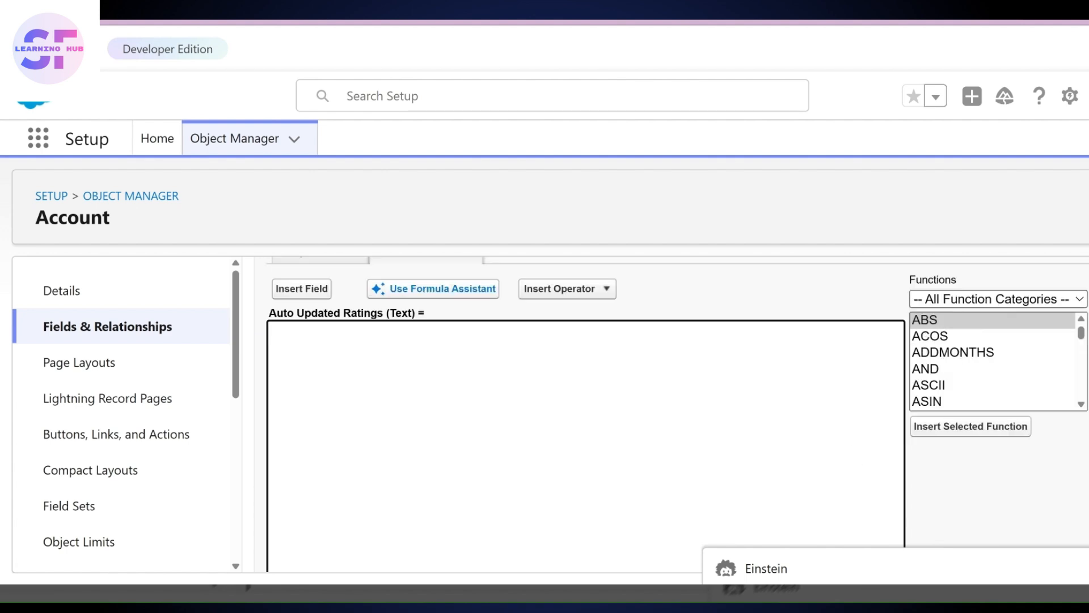
pyautogui.click(189, 196)
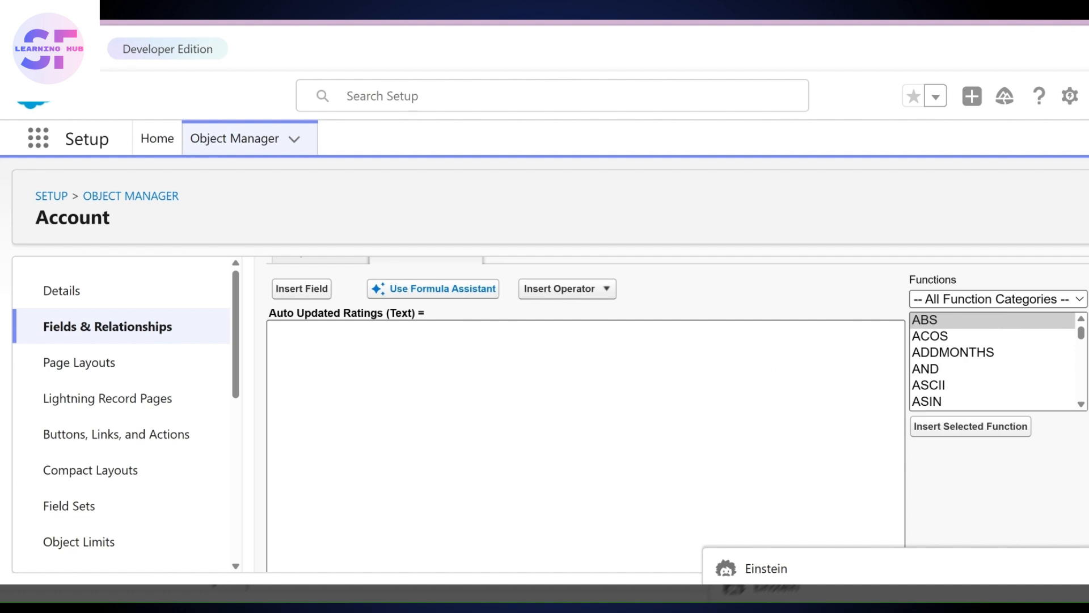
pyautogui.click(333, 377)
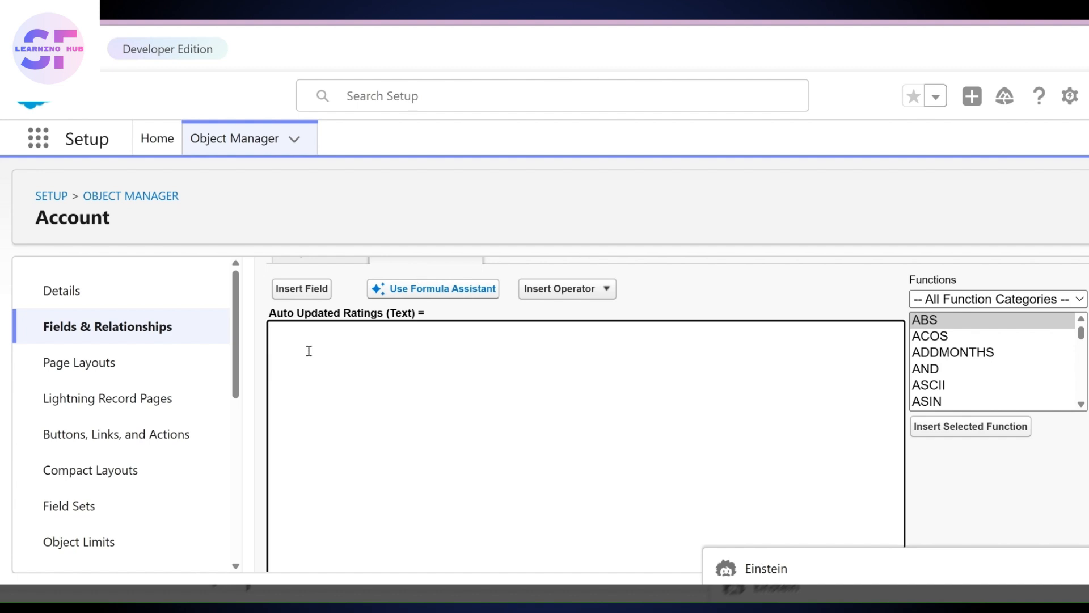
pyautogui.write("IF Annual Revenue >= 2,000,000 and Type='Prospect' and Industry='Education', Electronics, Engineering and Energy. Update Rating='HOT'")
pyautogui.scroll(-3, 428, 359)
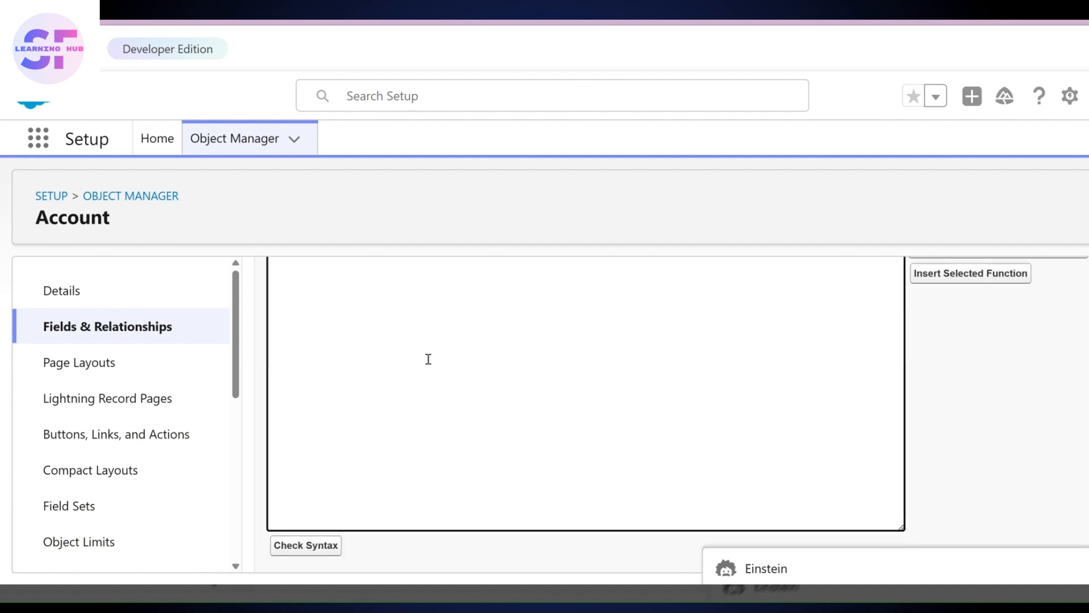
pyautogui.scroll(5, 429, 359)
pyautogui.scroll(-3, 476, 457)
pyautogui.scroll(2, 834, 304)
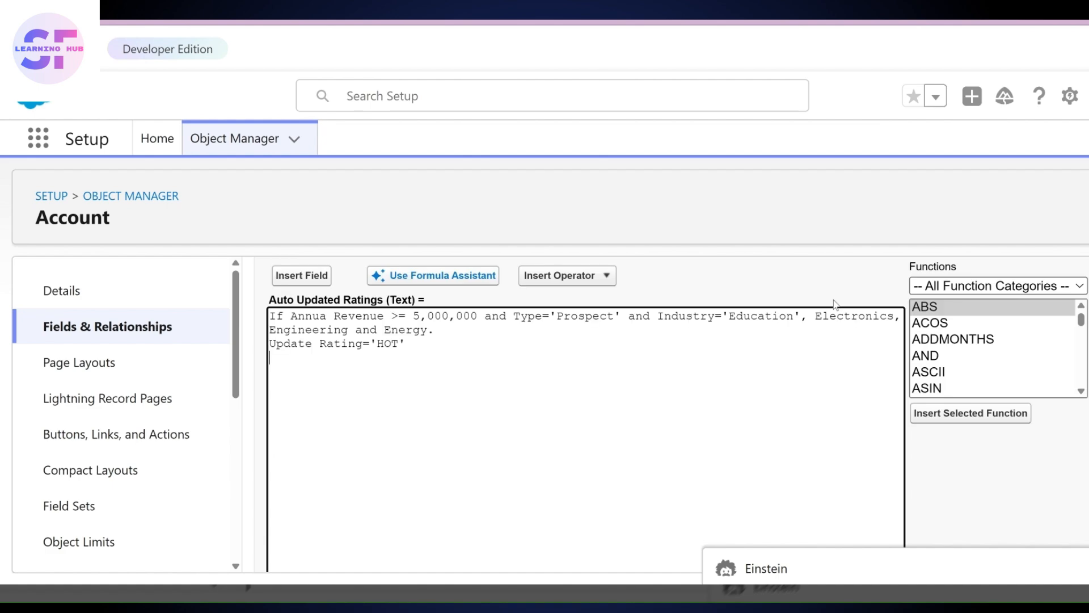
pyautogui.scroll(1, 834, 304)
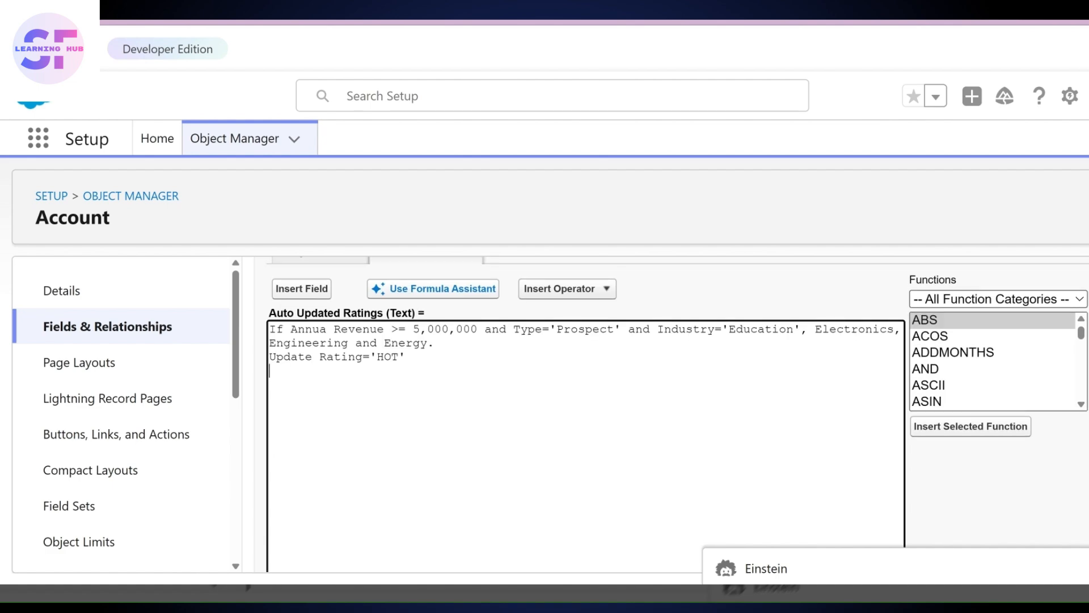
# Enlarge the page display and dismiss the Einstein panel that covers the formula editor
pyautogui.hotkey('ctrl', '+')
pyautogui.scroll(2, 608, 439)
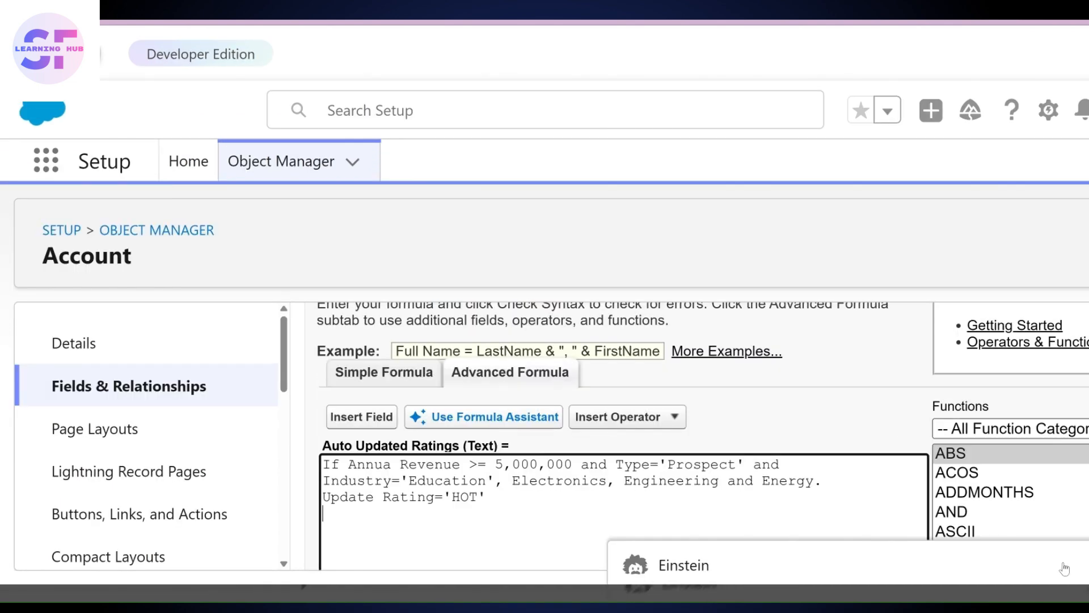
pyautogui.click(1086, 562)
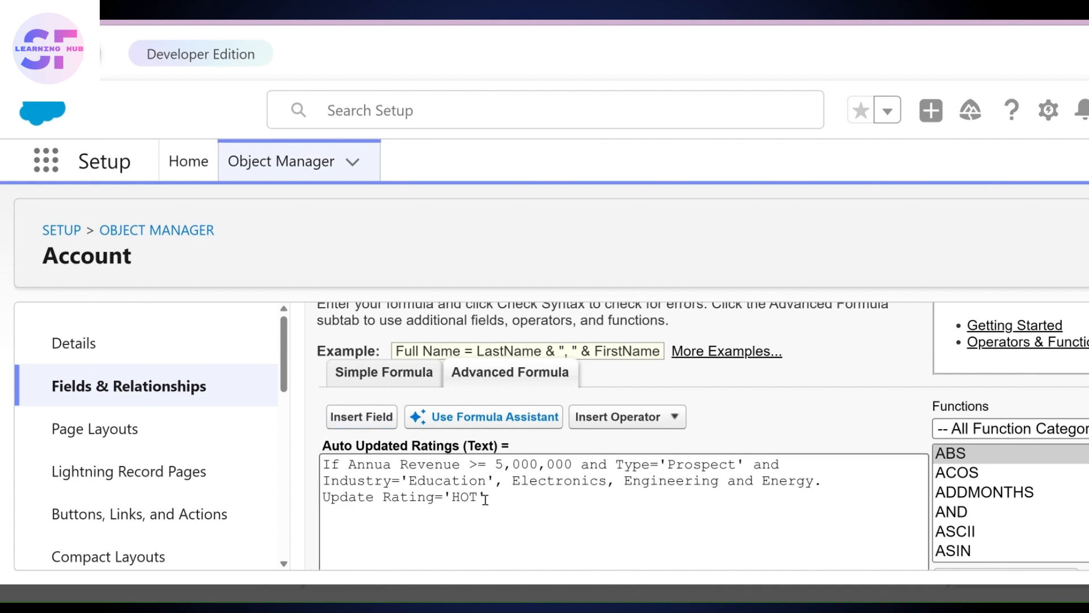
# Insert the IF function on a separate line below the requirement text
pyautogui.scroll(-1, 559, 486)
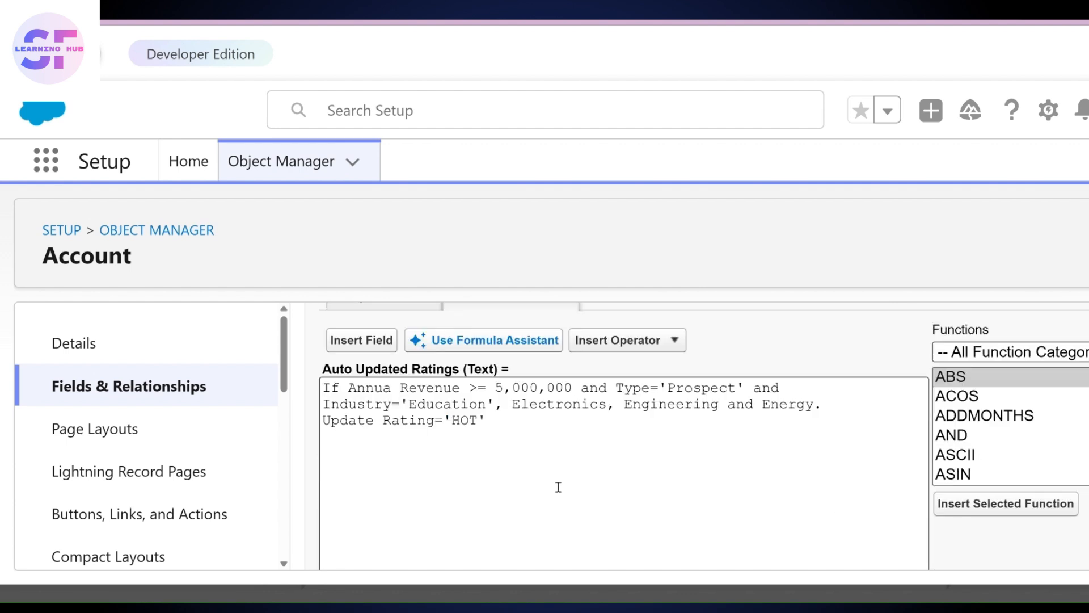
pyautogui.scroll(-1, 477, 479)
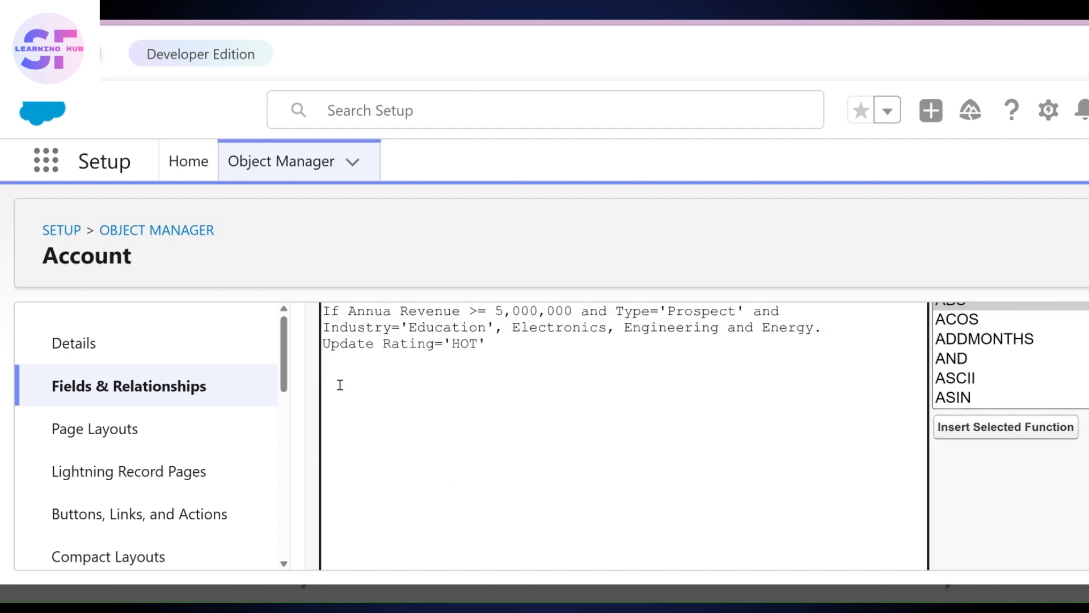
pyautogui.scroll(1, 1054, 409)
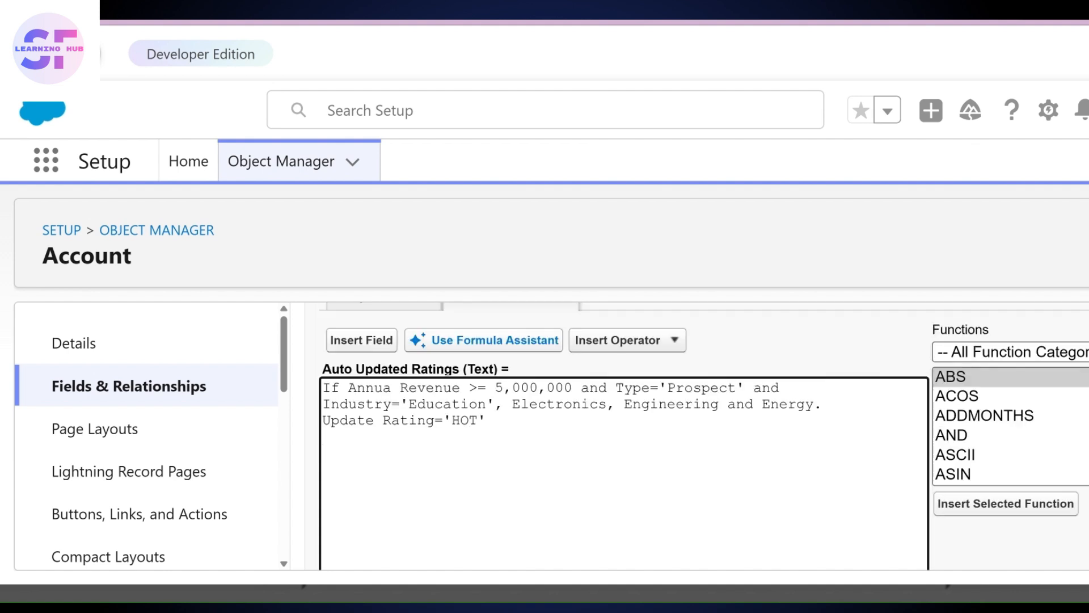
pyautogui.scroll(-9, 980, 435)
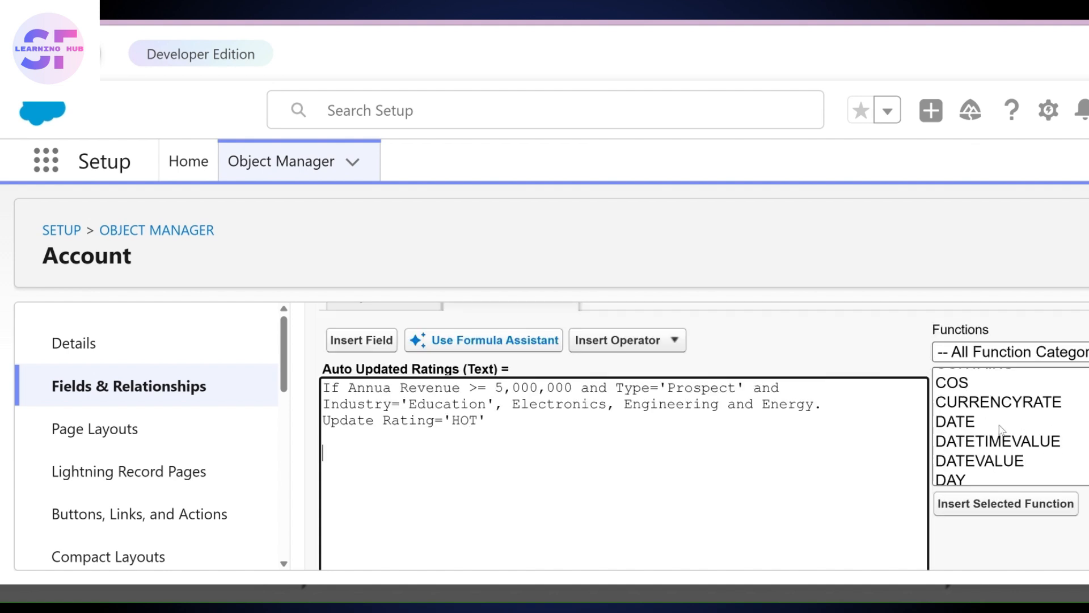
pyautogui.scroll(-1, 990, 443)
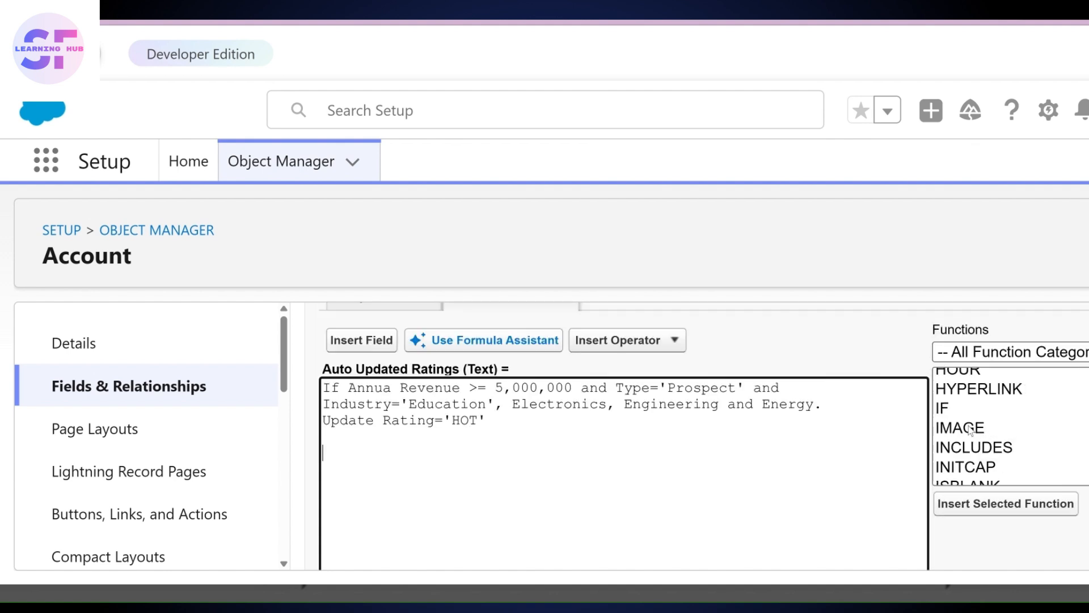
pyautogui.click(944, 411)
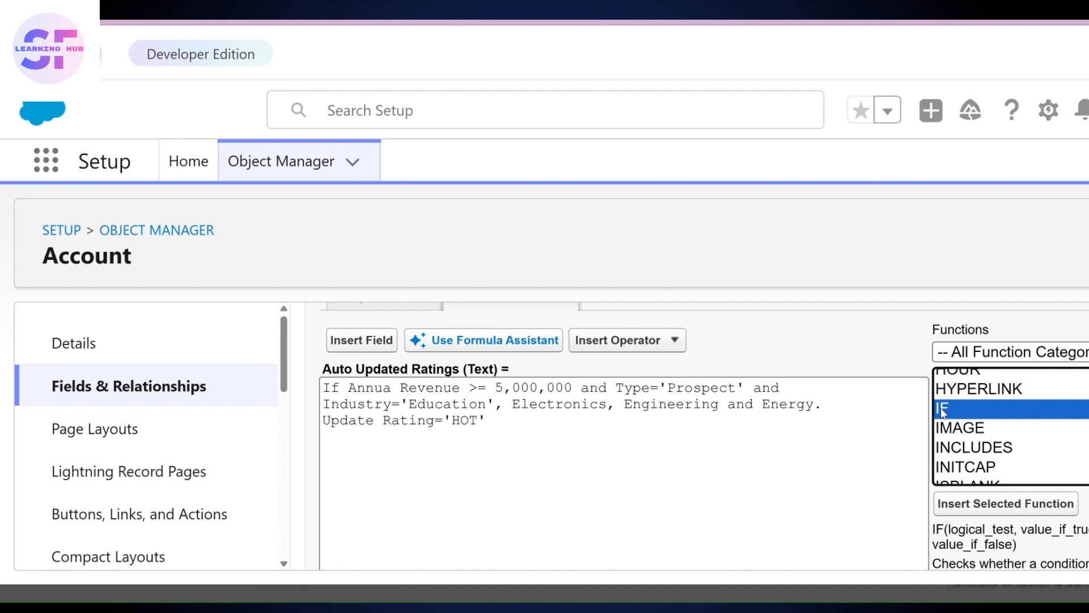
pyautogui.click(987, 508)
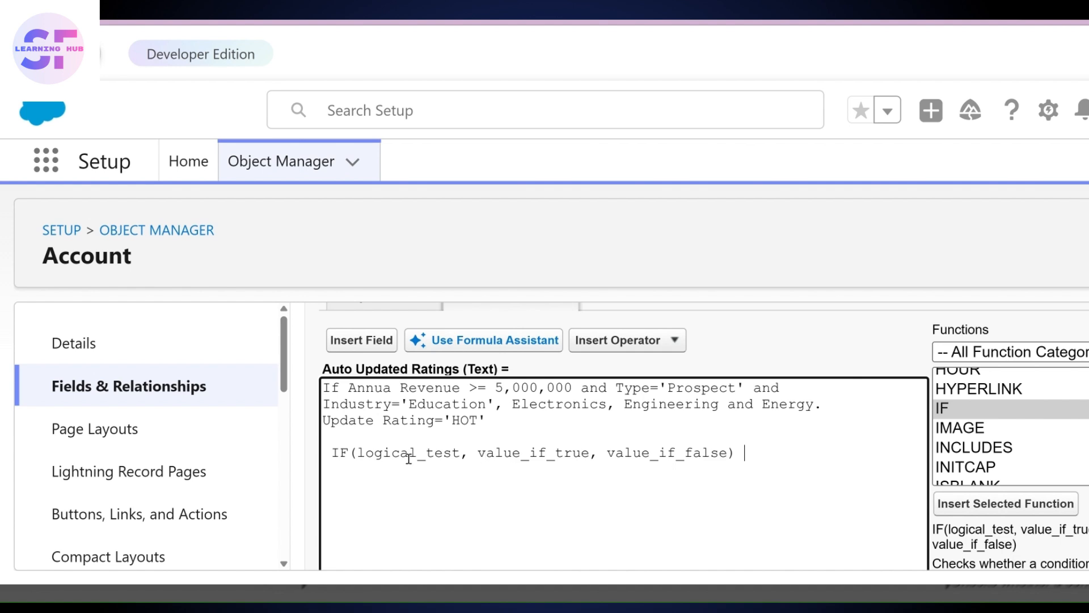
# Replace the inserted IF template with an empty IF() call below the requirement text
pyautogui.click(728, 453)
pyautogui.press('BackSpace')
pyautogui.press('BackSpace')
pyautogui.press('BackSpace')
pyautogui.press('BackSpace')
pyautogui.press('BackSpace')
pyautogui.press('BackSpace')
pyautogui.press('BackSpace')
pyautogui.press('BackSpace')
pyautogui.press('BackSpace')
pyautogui.press('BackSpace')
pyautogui.press('BackSpace')
pyautogui.press('BackSpace')
pyautogui.press('BackSpace')
pyautogui.press('BackSpace')
pyautogui.press('BackSpace')
pyautogui.press('BackSpace')
pyautogui.press('BackSpace')
pyautogui.press('BackSpace')
pyautogui.press('BackSpace')
pyautogui.press('BackSpace')
pyautogui.press('BackSpace')
pyautogui.press('BackSpace')
pyautogui.press('BackSpace')
pyautogui.press('BackSpace')
pyautogui.press('BackSpace')
pyautogui.press('BackSpace')
pyautogui.press('BackSpace')
pyautogui.press('BackSpace')
pyautogui.press('BackSpace')
pyautogui.press('BackSpace')
pyautogui.press('BackSpace')
pyautogui.press('BackSpace')
pyautogui.press('BackSpace')
pyautogui.press('BackSpace')
pyautogui.press('BackSpace')
pyautogui.press('BackSpace')
pyautogui.press('BackSpace')
pyautogui.press('BackSpace')
pyautogui.press('BackSpace')
pyautogui.press('BackSpace')
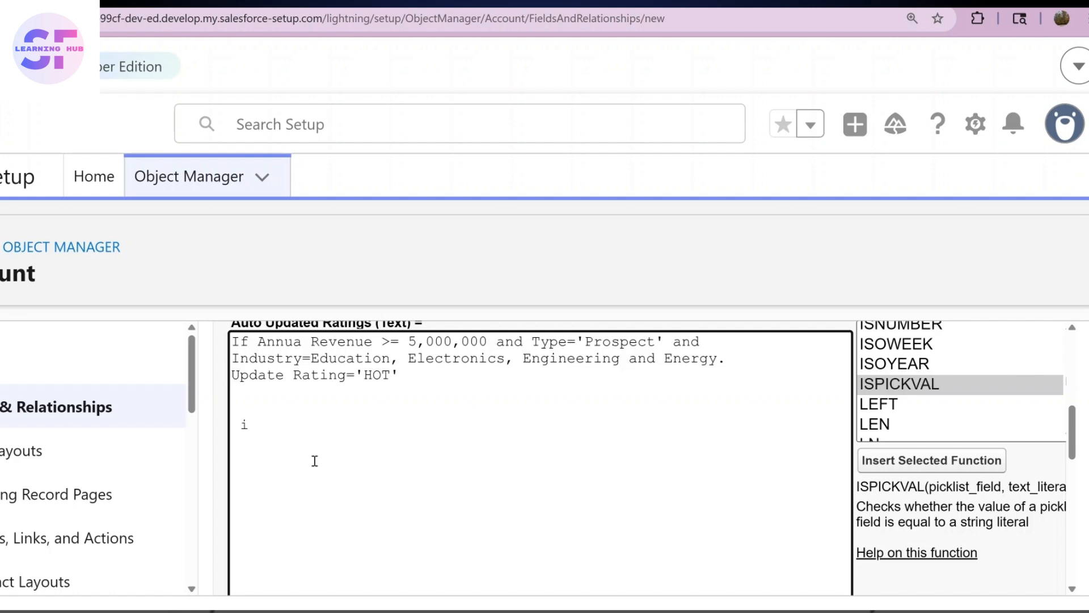
pyautogui.press('BackSpace')
pyautogui.write('IF(')
# Insert the AND function inside the IF parentheses and remove its placeholder arguments
pyautogui.scroll(-2, 925, 396)
pyautogui.scroll(4, 925, 395)
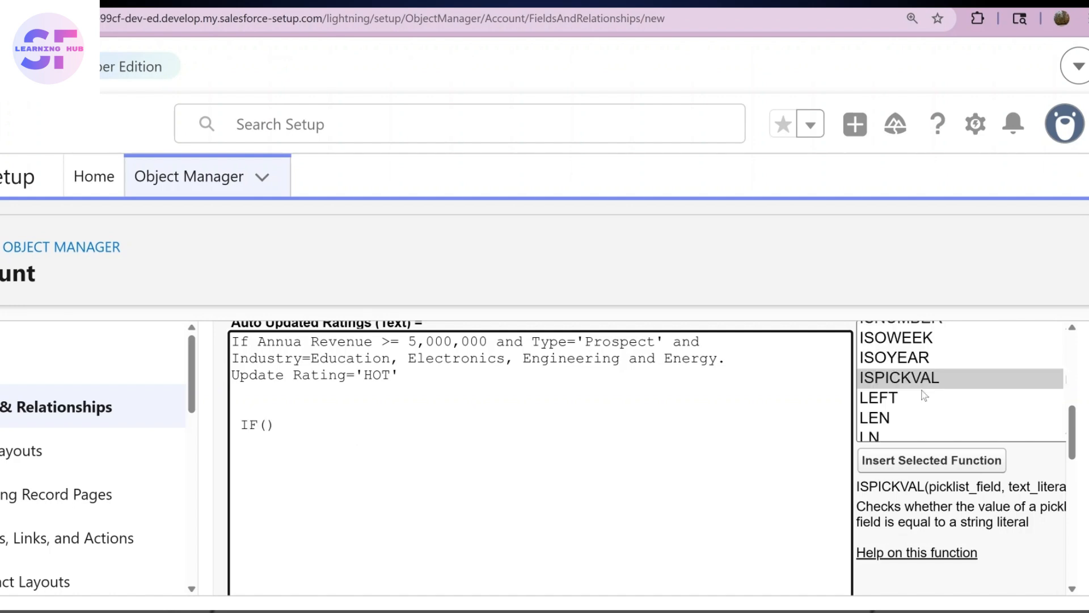
pyautogui.scroll(10, 925, 395)
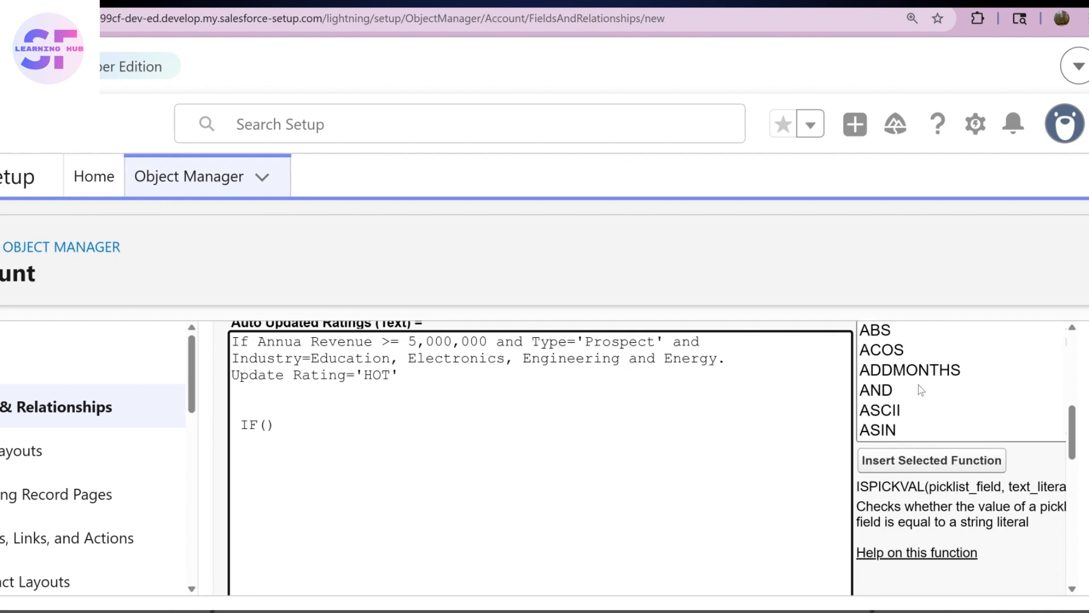
pyautogui.click(891, 391)
pyautogui.click(923, 463)
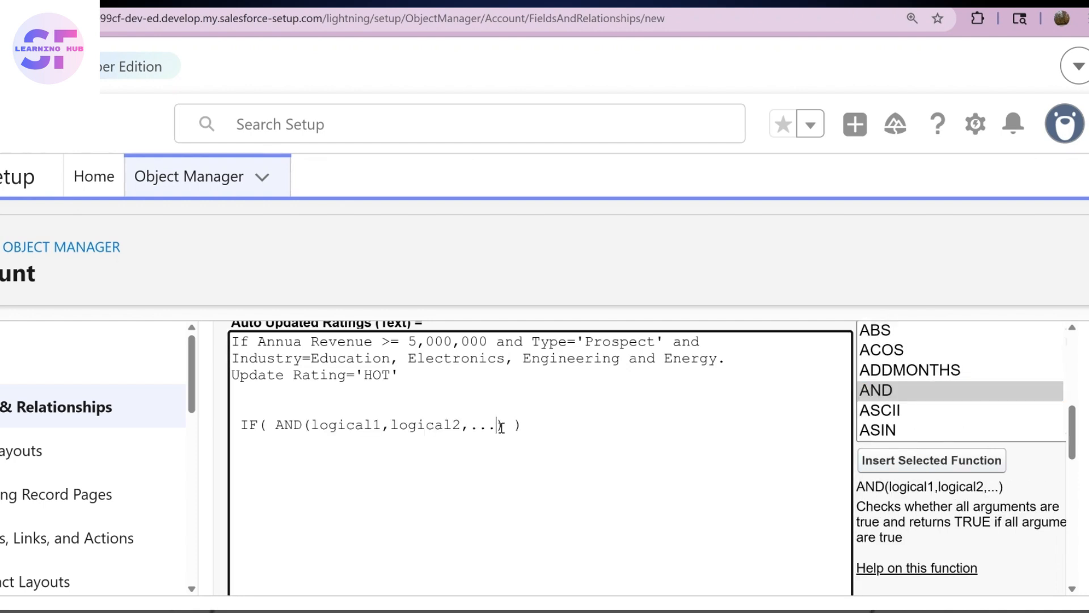
pyautogui.press('BackSpace')
pyautogui.press('BackSpace')
pyautogui.press('BackSpace')
pyautogui.press('BackSpace')
pyautogui.press('BackSpace')
pyautogui.press('BackSpace')
pyautogui.press('BackSpace')
pyautogui.press('BackSpace')
pyautogui.press('BackSpace')
pyautogui.press('BackSpace')
pyautogui.press('BackSpace')
pyautogui.press('BackSpace')
pyautogui.press('BackSpace')
pyautogui.press('BackSpace')
pyautogui.press('BackSpace')
pyautogui.press('BackSpace')
pyautogui.press('BackSpace')
pyautogui.press('BackSpace')
pyautogui.press('BackSpace')
pyautogui.press('BackSpace')
pyautogui.press('BackSpace')
pyautogui.write('Annual')
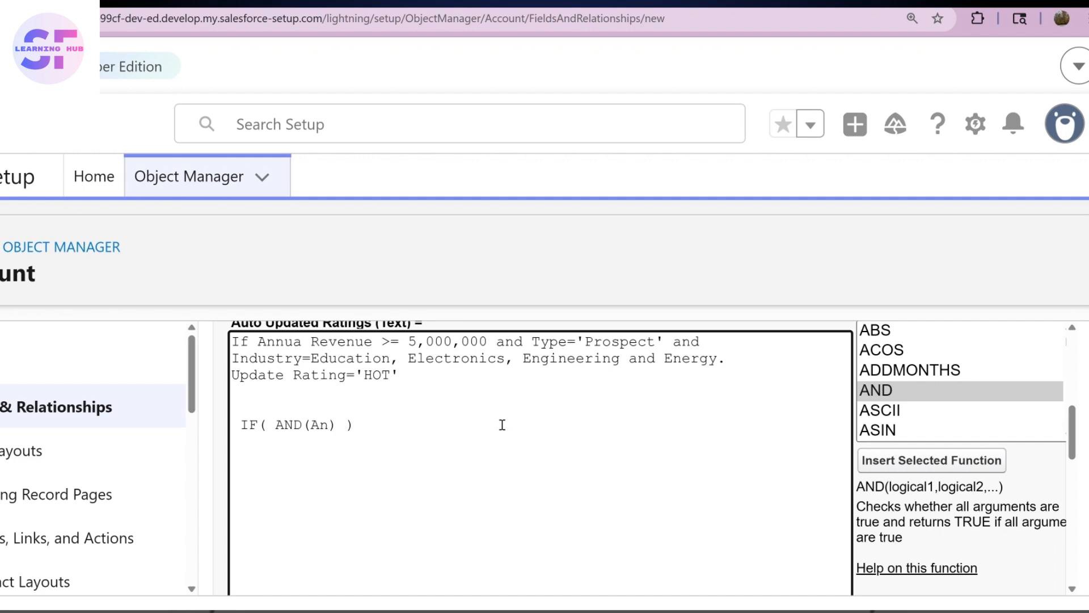
pyautogui.press('BackSpace')
pyautogui.press('BackSpace')
pyautogui.press('BackSpace')
pyautogui.press('BackSpace')
pyautogui.press('BackSpace')
pyautogui.press('BackSpace')
# Insert the Annual Revenue field inside the AND parentheses and complete the condition as >=5000000 followed by a comma
pyautogui.scroll(1, 502, 335)
pyautogui.click(278, 383)
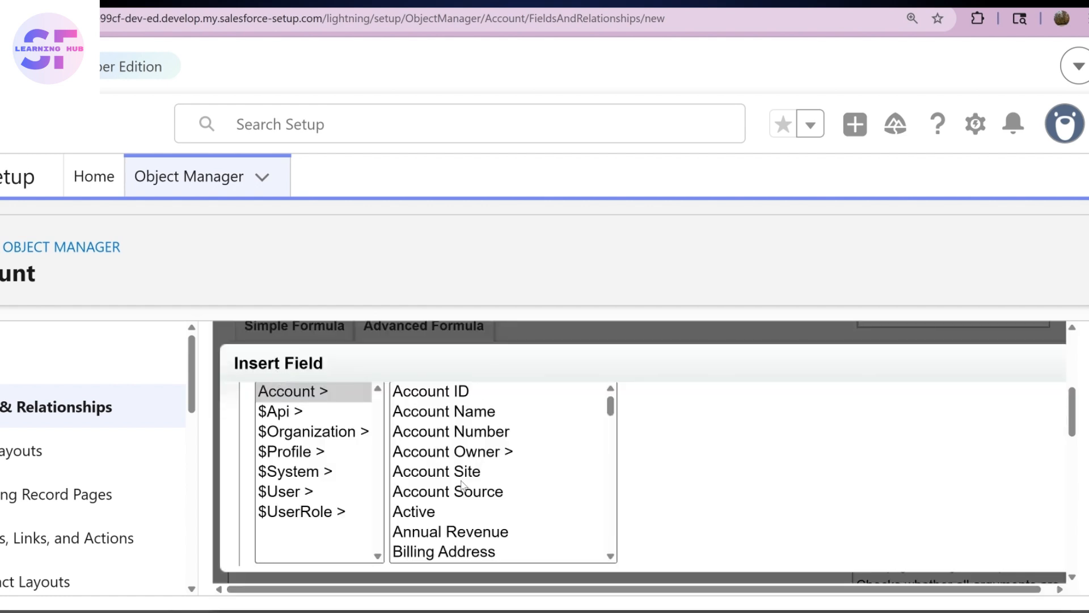
pyautogui.click(470, 532)
pyautogui.scroll(-2, 542, 502)
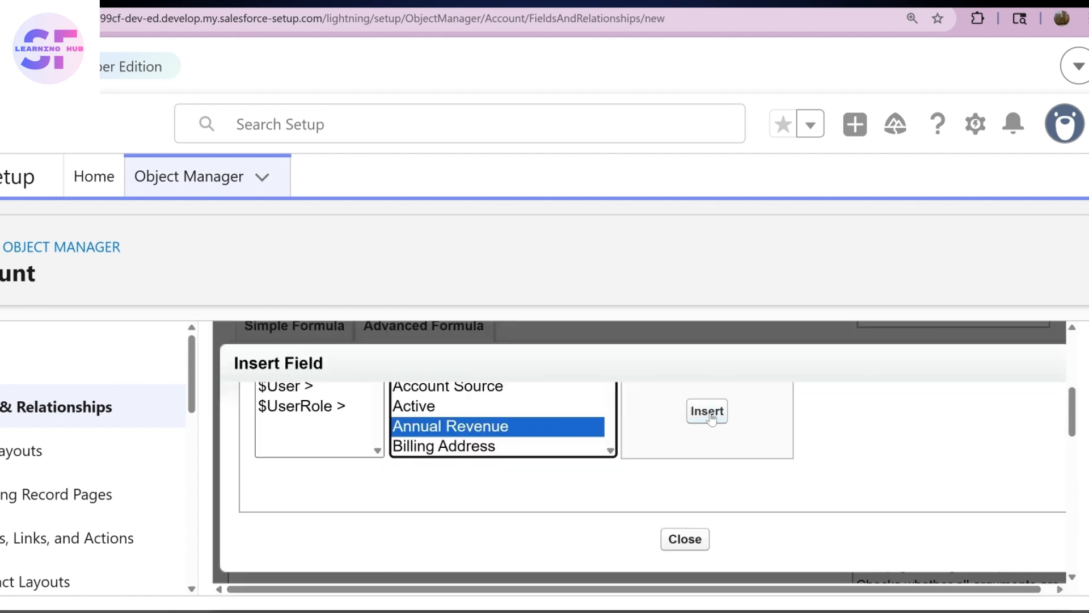
pyautogui.click(709, 414)
pyautogui.write('>=500000')
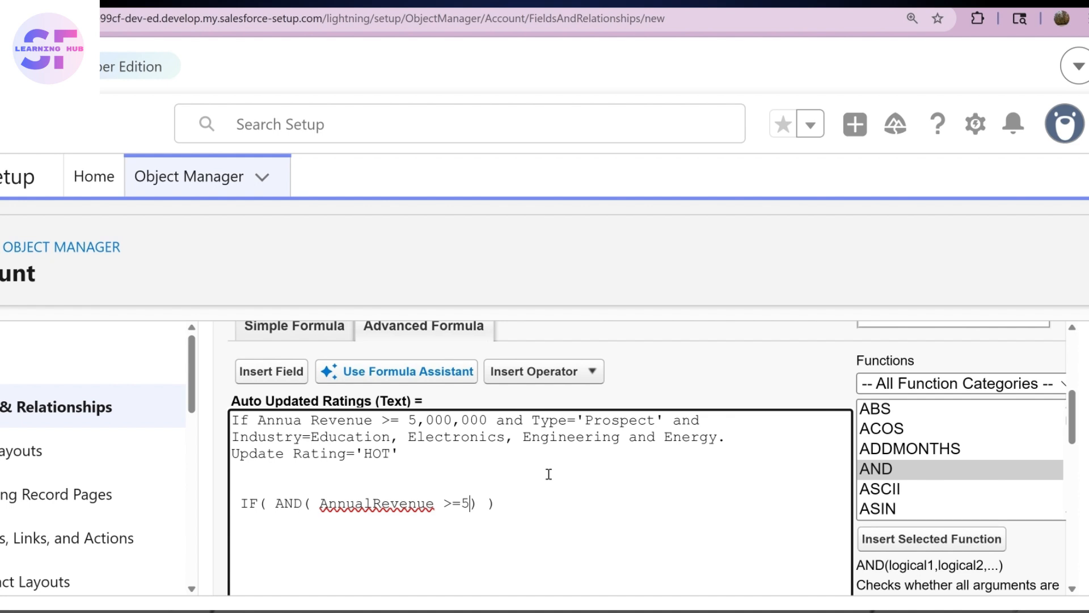
pyautogui.write('0,')
# Insert the ISPICKVAL function after the annual revenue condition inside AND
pyautogui.scroll(-4, 892, 488)
pyautogui.scroll(2, 892, 488)
pyautogui.scroll(-8, 892, 487)
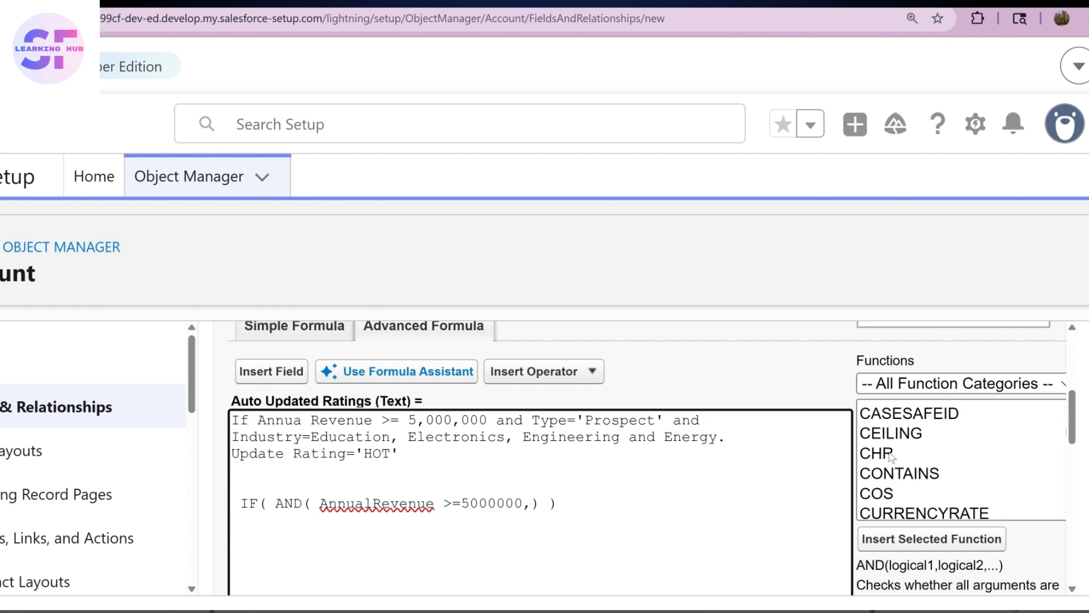
pyautogui.scroll(-2, 892, 464)
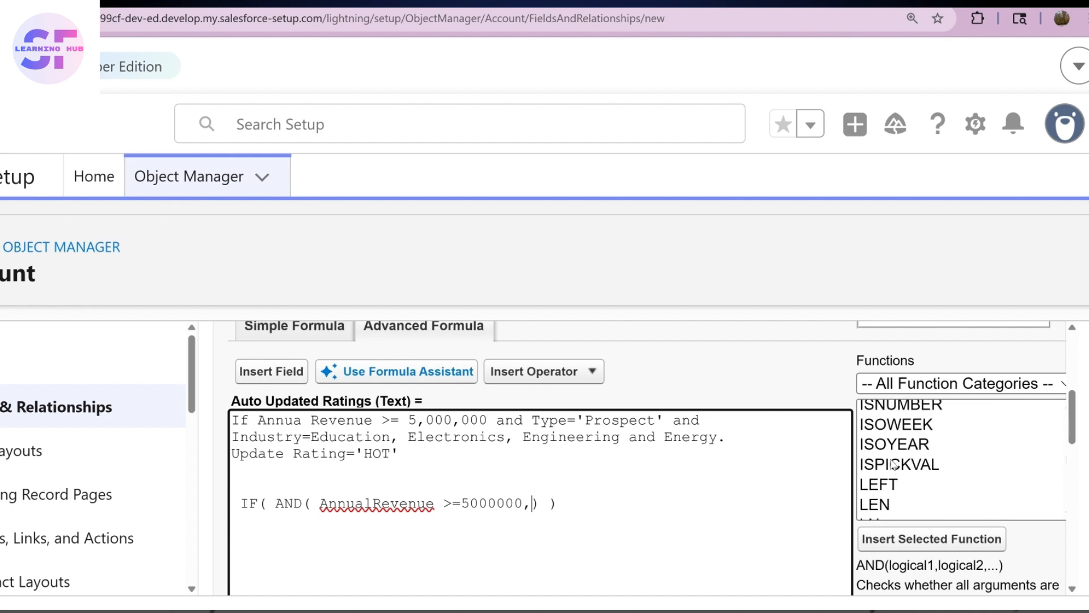
pyautogui.click(901, 464)
pyautogui.click(898, 542)
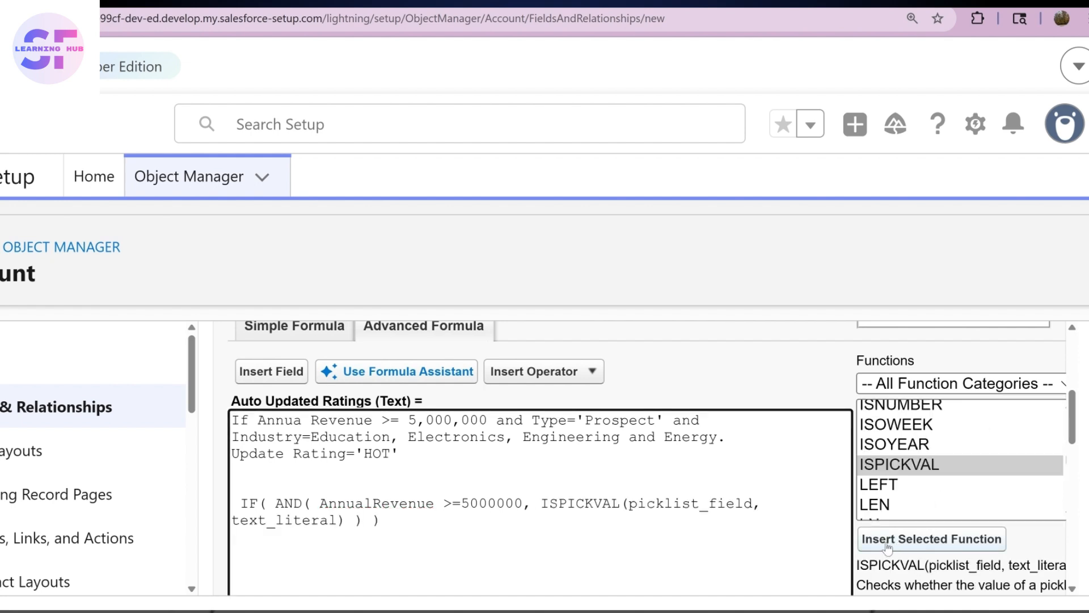
# Replace the picklist_field placeholder in ISPICKVAL with the Account Type field
pyautogui.click(754, 504)
pyautogui.press('BackSpace')
pyautogui.press('BackSpace')
pyautogui.press('BackSpace')
pyautogui.press('BackSpace')
pyautogui.press('BackSpace')
pyautogui.press('BackSpace')
pyautogui.press('BackSpace')
pyautogui.press('BackSpace')
pyautogui.press('BackSpace')
pyautogui.press('BackSpace')
pyautogui.press('BackSpace')
pyautogui.press('BackSpace')
pyautogui.press('BackSpace')
pyautogui.press('BackSpace')
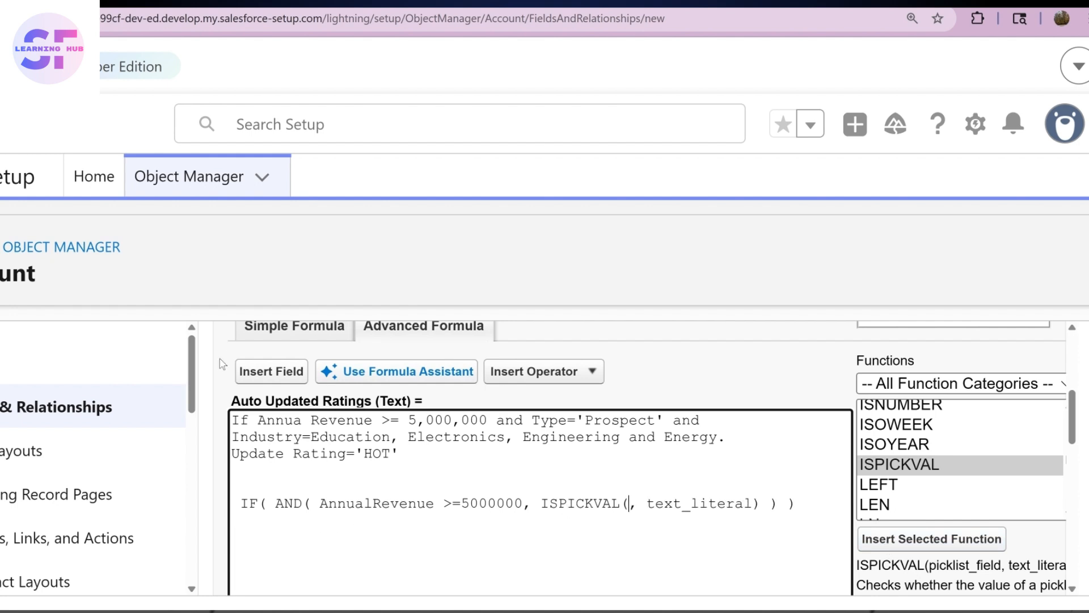
pyautogui.click(260, 372)
pyautogui.scroll(-1, 481, 462)
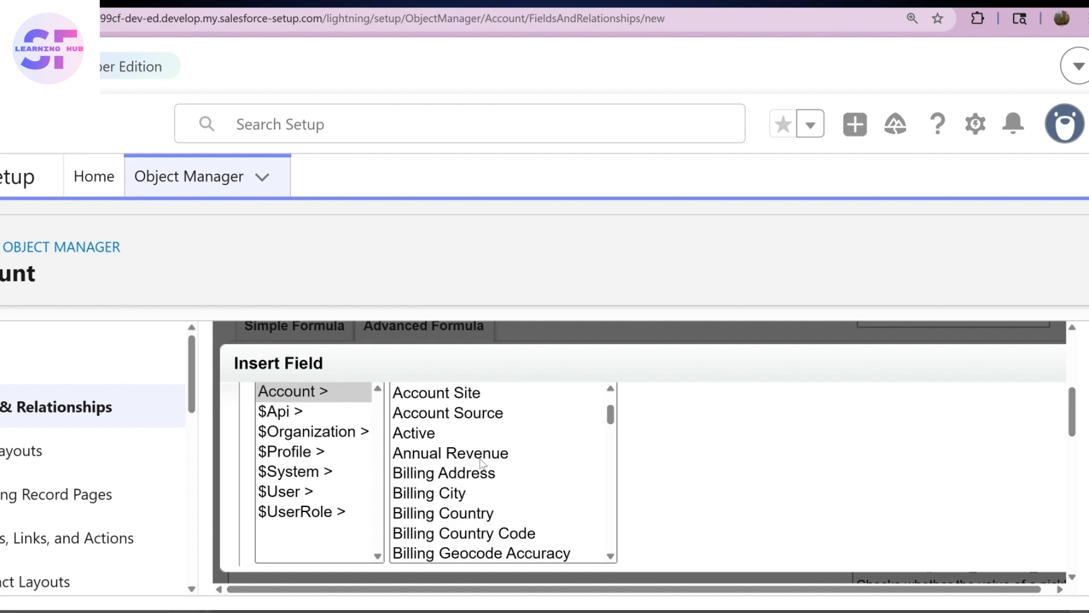
pyautogui.scroll(-20, 481, 463)
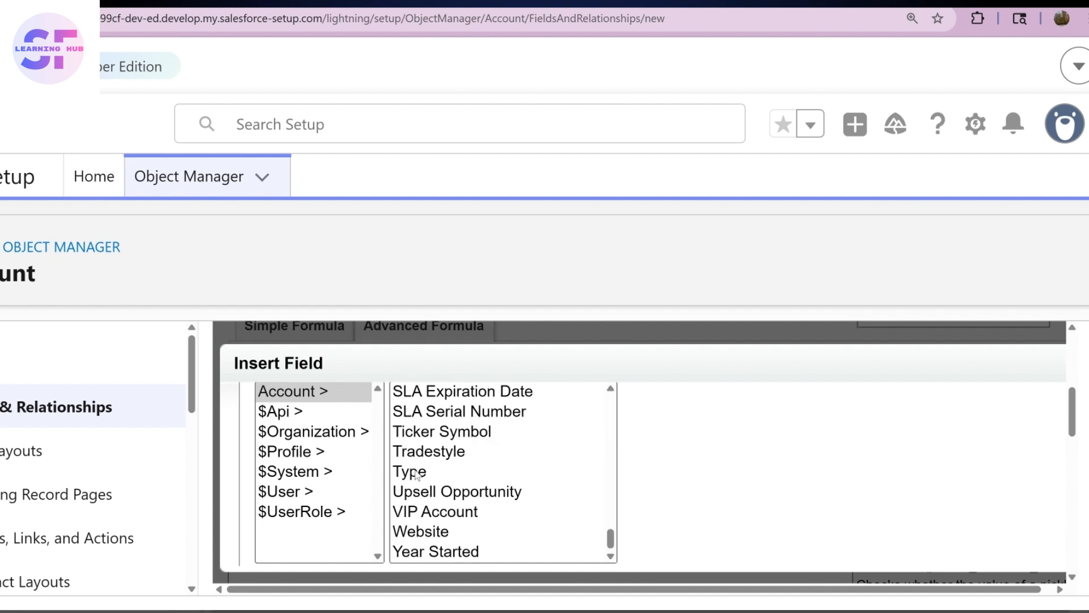
pyautogui.click(416, 472)
pyautogui.click(683, 516)
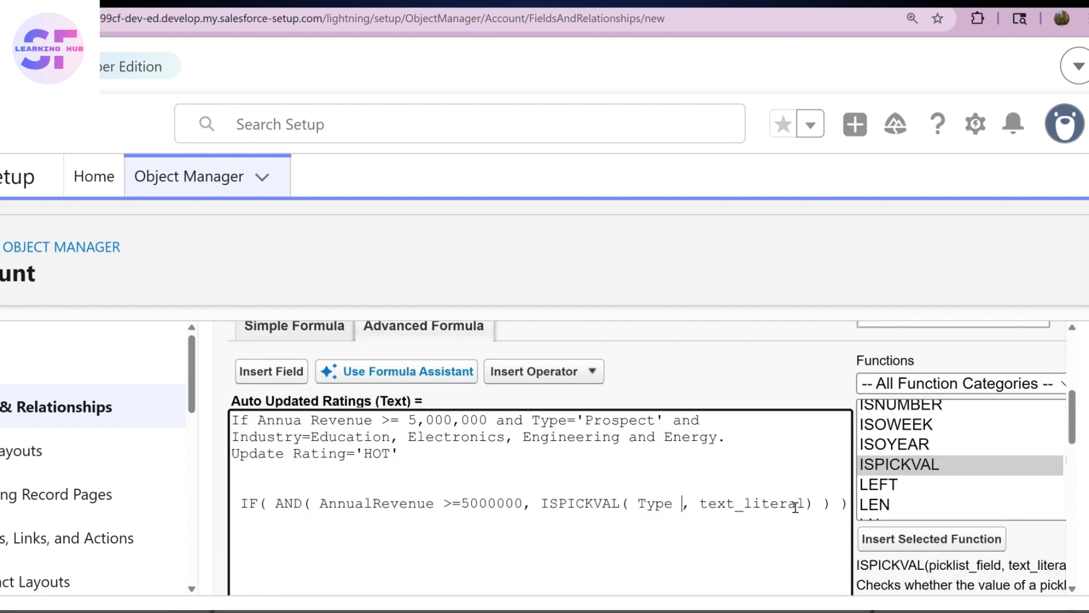
# Replace the text_literal placeholder in ISPICKVAL with 'Prospect', copied from the requirement text
pyautogui.moveTo(809, 503); pyautogui.dragTo(698, 505)
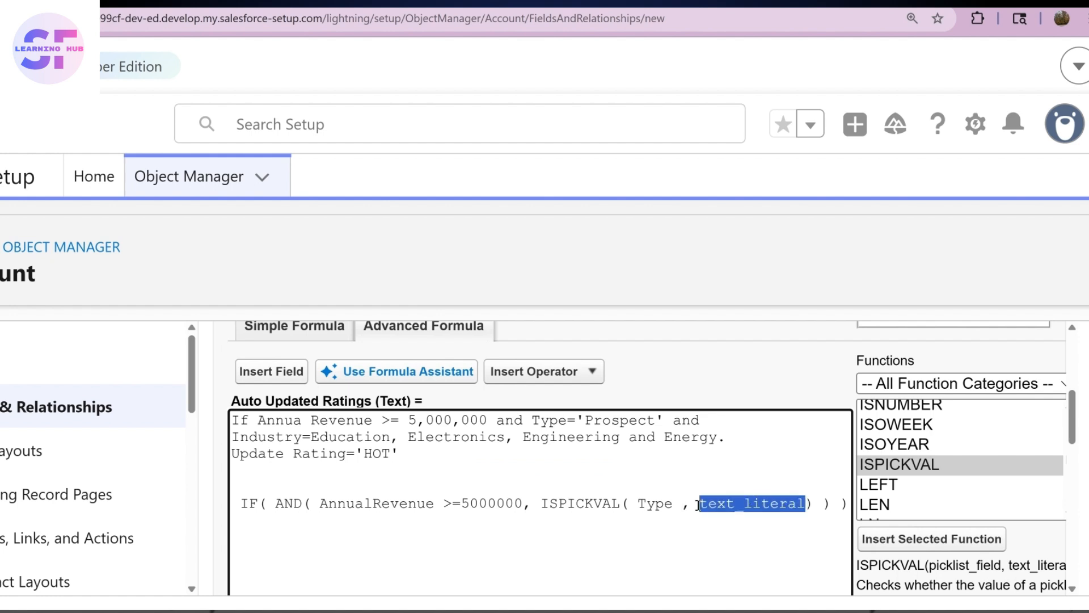
pyautogui.press('BackSpace')
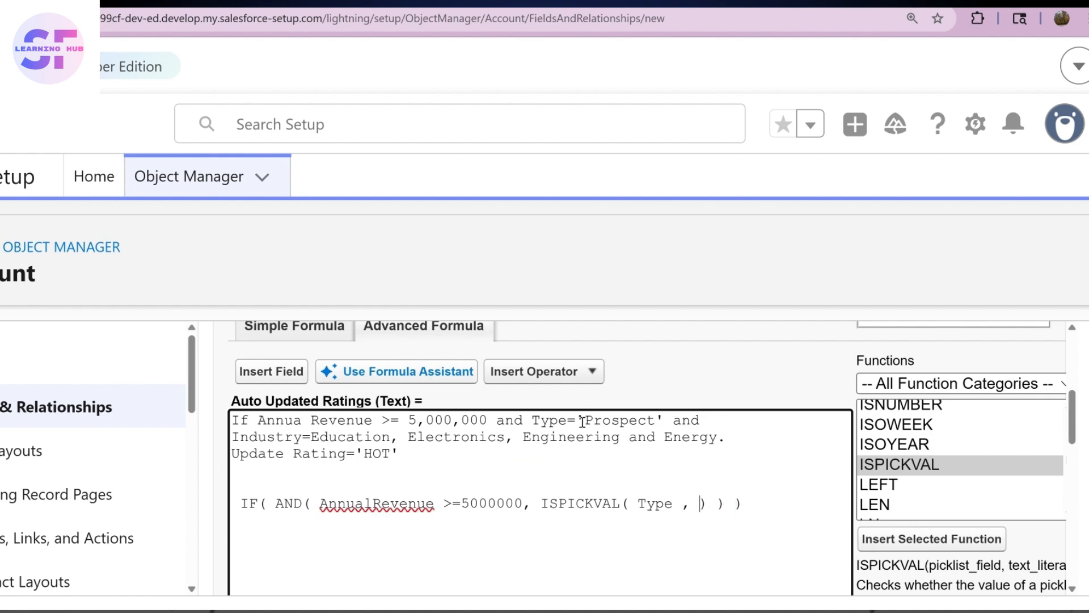
pyautogui.moveTo(579, 421); pyautogui.dragTo(671, 420)
pyautogui.hotkey('ctrl', 'c')
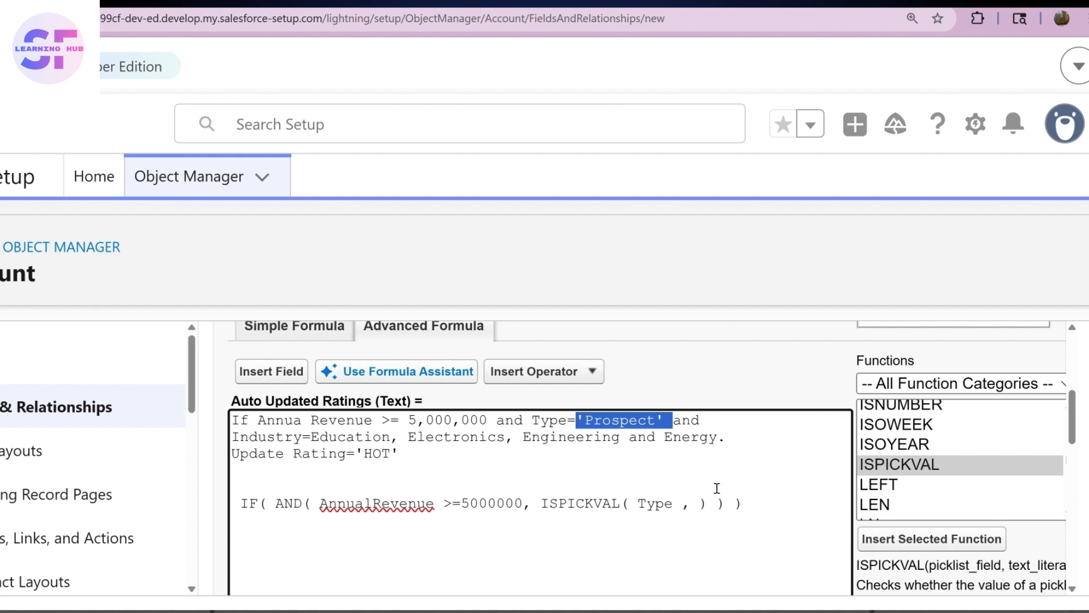
pyautogui.click(696, 504)
pyautogui.hotkey('ctrl', 'v')
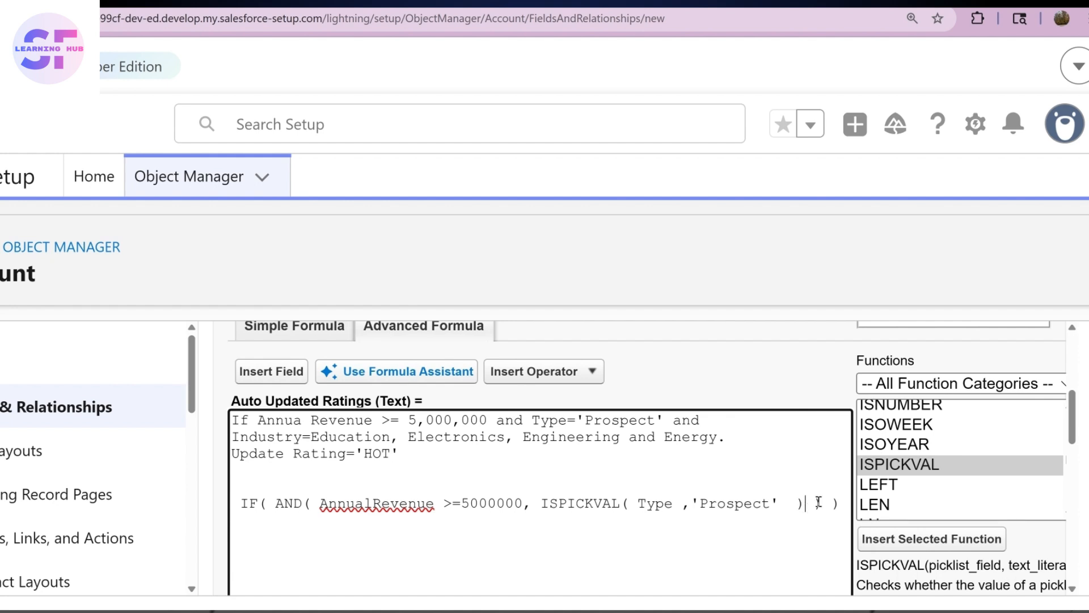
# Insert the OR function after the ISPICKVAL condition inside AND
pyautogui.scroll(-8, 1002, 464)
pyautogui.scroll(-4, 1004, 469)
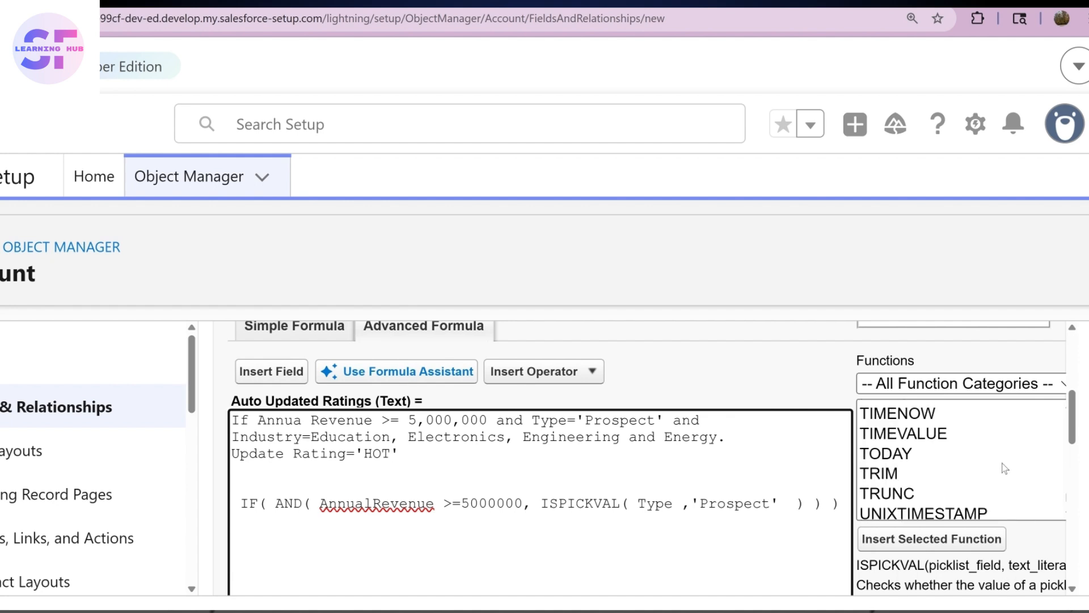
pyautogui.scroll(8, 1003, 469)
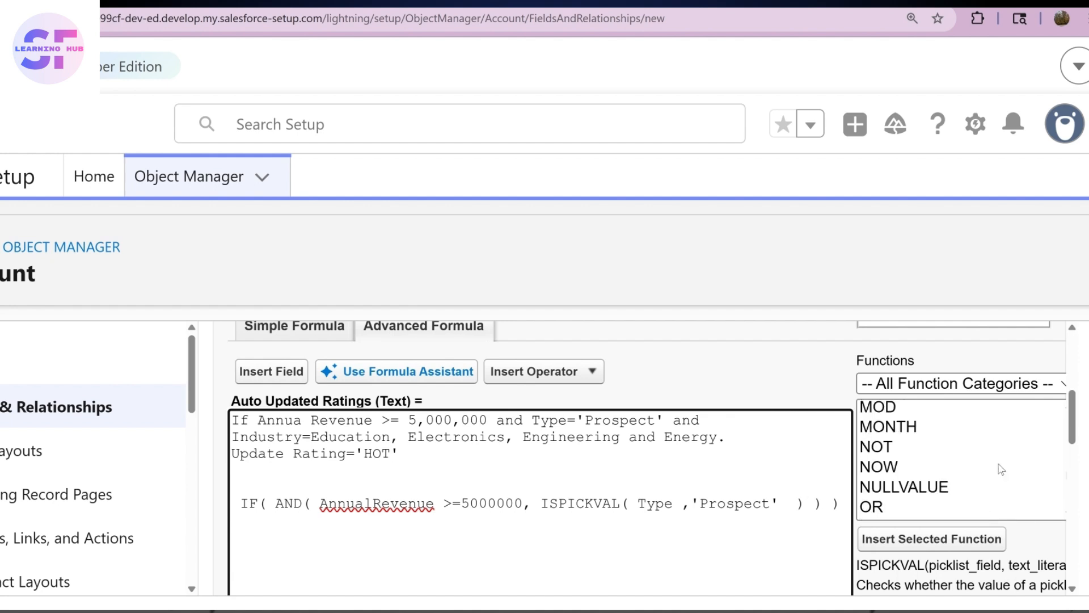
pyautogui.scroll(3, 1001, 468)
pyautogui.scroll(-3, 1002, 469)
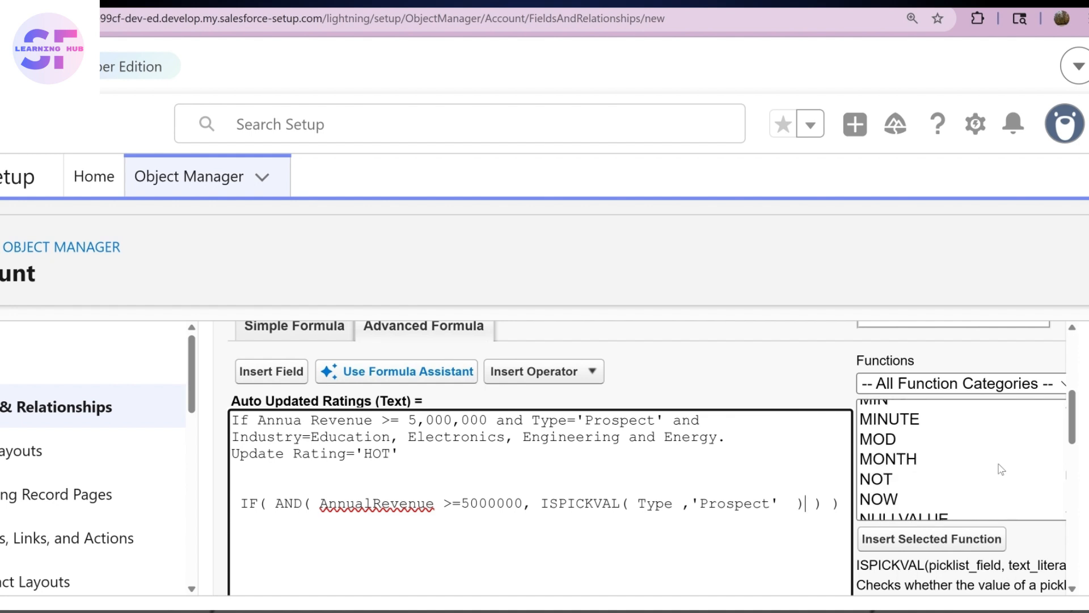
pyautogui.scroll(-1, 1002, 469)
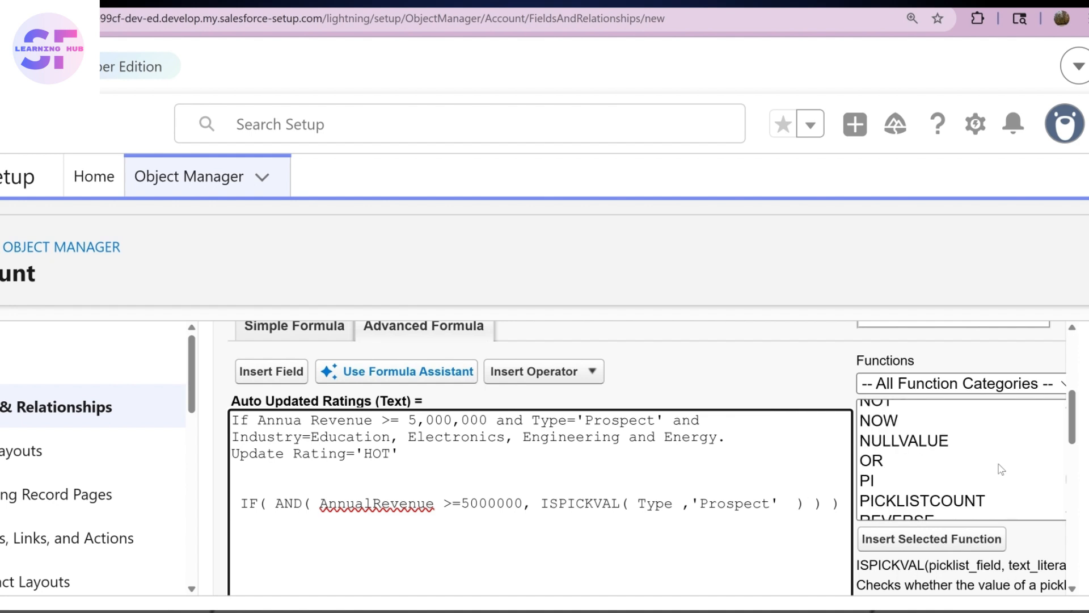
pyautogui.click(877, 461)
pyautogui.click(937, 537)
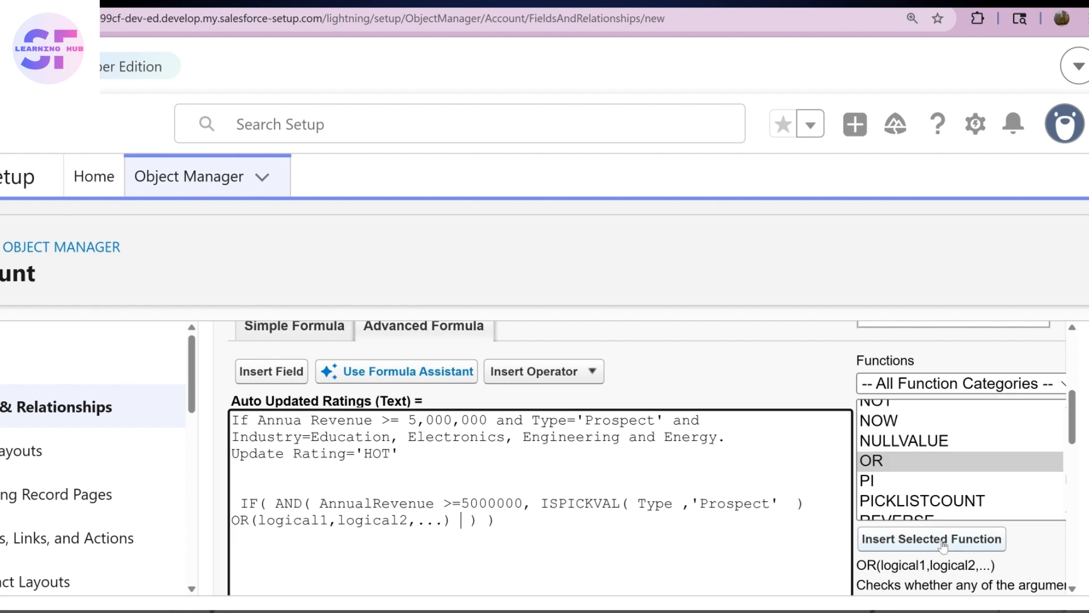
# Remove the placeholder arguments from the OR function so its parentheses are empty
pyautogui.press('BackSpace')
pyautogui.press('BackSpace')
pyautogui.press('BackSpace')
pyautogui.press('BackSpace')
pyautogui.press('BackSpace')
pyautogui.press('BackSpace')
pyautogui.press('BackSpace')
pyautogui.press('BackSpace')
pyautogui.press('BackSpace')
pyautogui.press('BackSpace')
pyautogui.press('BackSpace')
pyautogui.press('BackSpace')
pyautogui.press('BackSpace')
pyautogui.press('BackSpace')
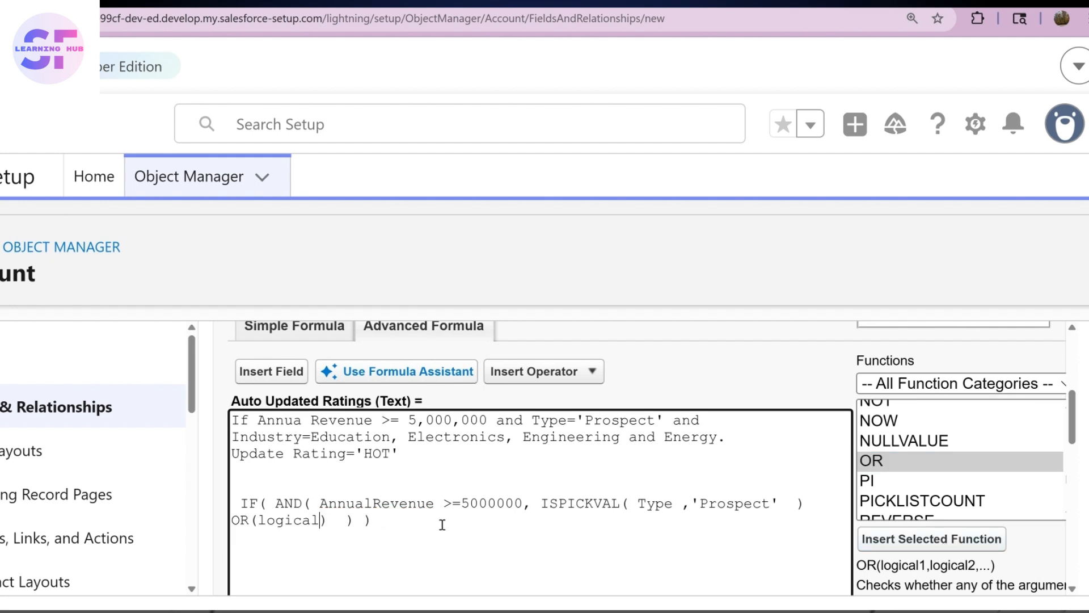
pyautogui.press('BackSpace')
pyautogui.press('BackSpace')
pyautogui.press('BackSpace')
pyautogui.press('BackSpace')
pyautogui.press('BackSpace')
pyautogui.press('BackSpace')
pyautogui.press('BackSpace')
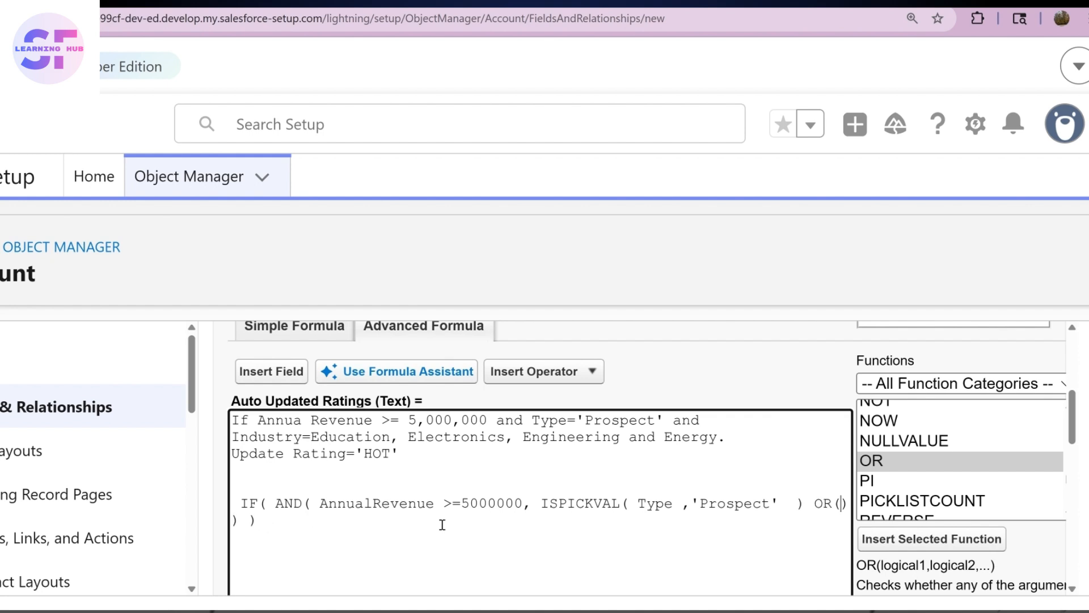
# Insert the Industry field inside the OR parentheses and add 'Education' after it as the value
pyautogui.click(288, 377)
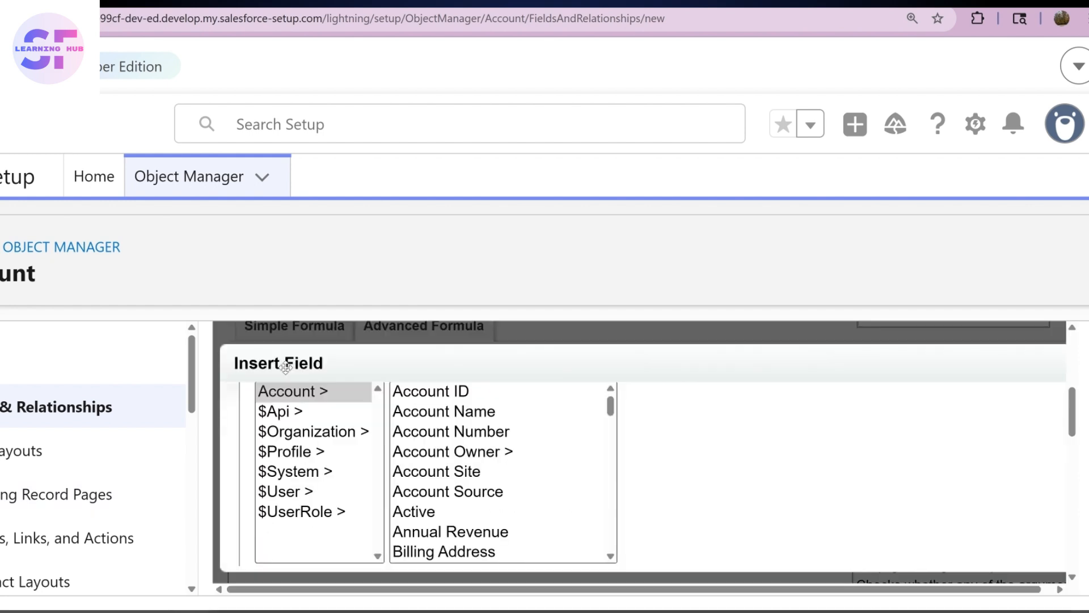
pyautogui.scroll(-1, 450, 432)
pyautogui.scroll(-8, 449, 433)
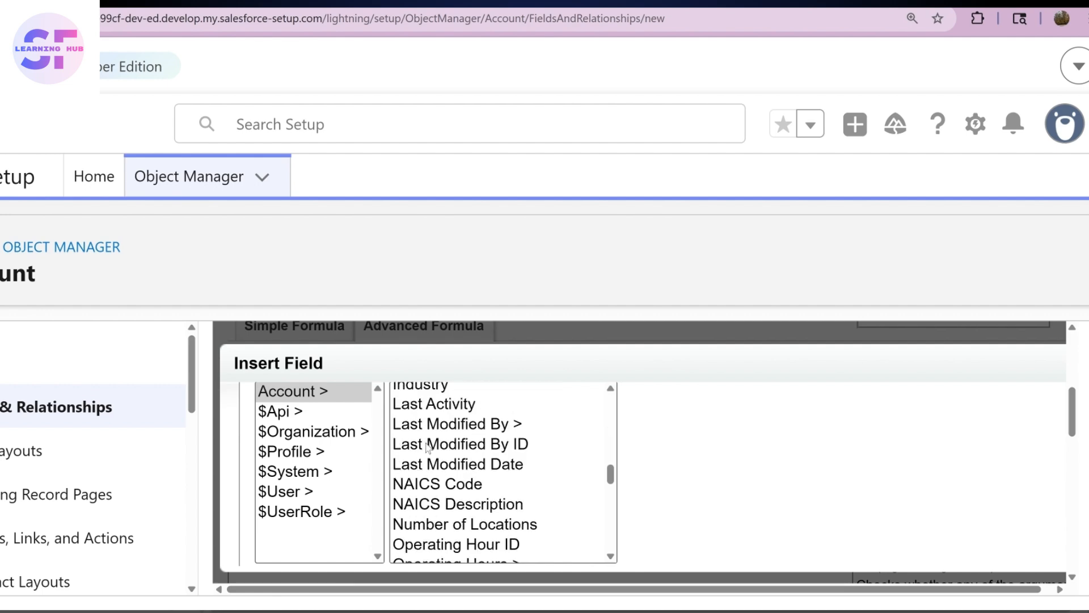
pyautogui.scroll(-1, 426, 447)
pyautogui.scroll(9, 426, 447)
pyautogui.scroll(-1, 427, 447)
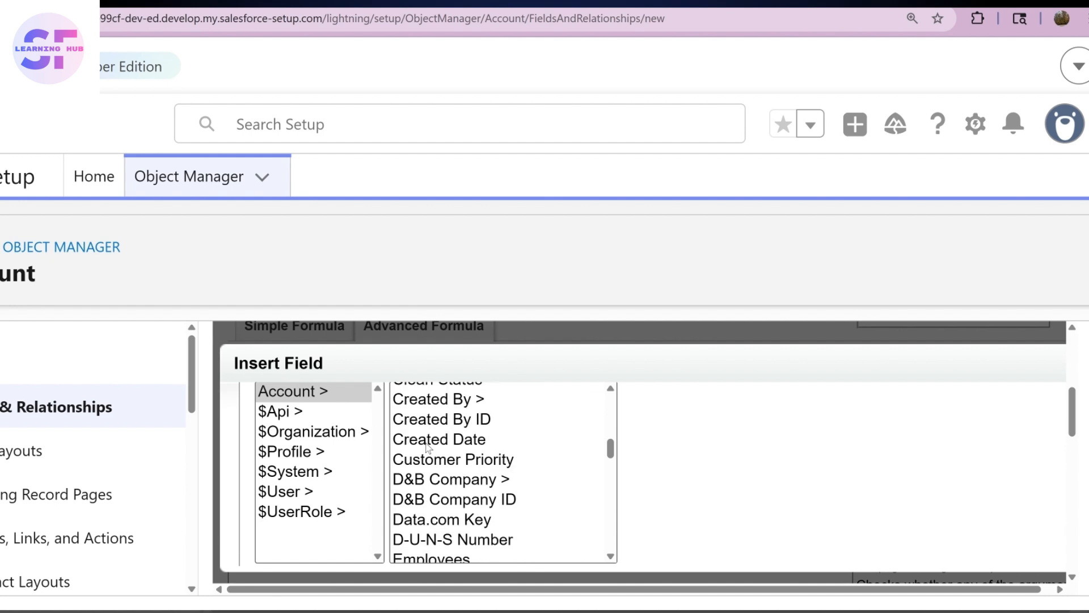
pyautogui.scroll(-1, 427, 447)
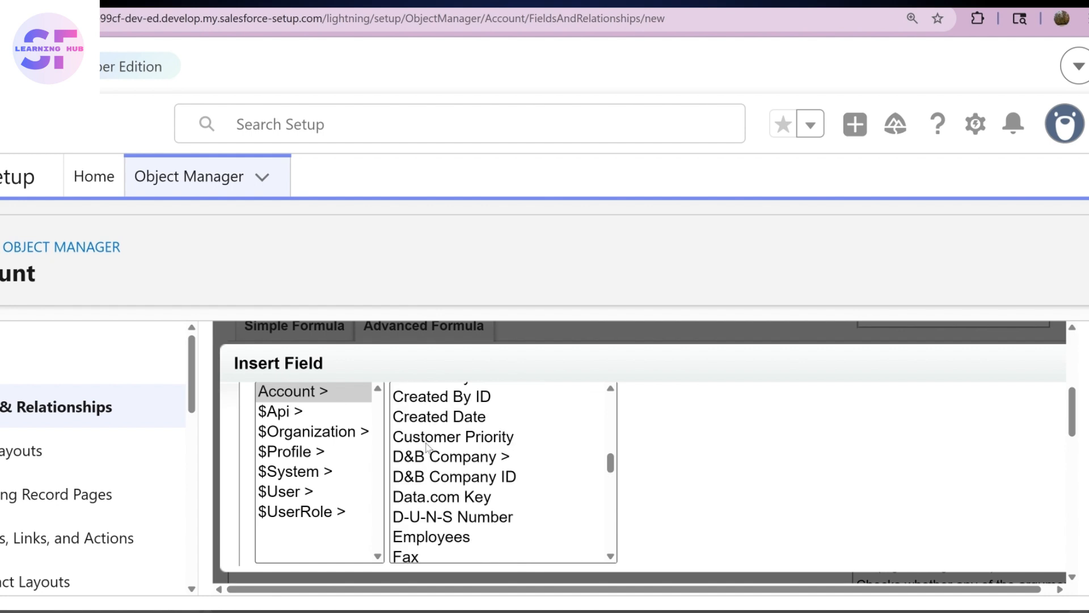
pyautogui.scroll(-4, 426, 447)
pyautogui.scroll(-3, 427, 447)
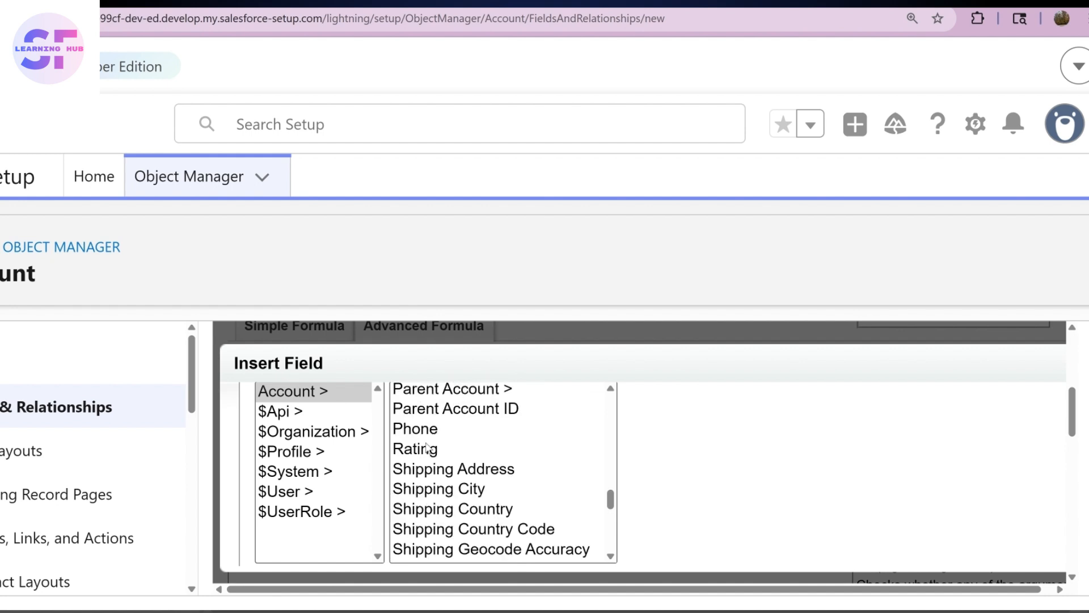
pyautogui.scroll(6, 427, 447)
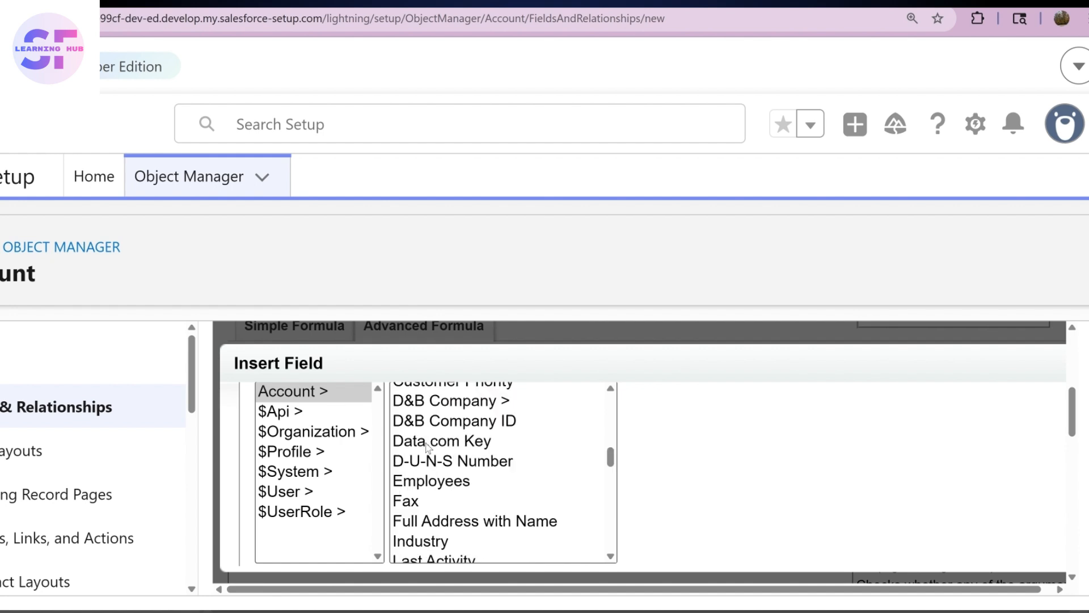
pyautogui.scroll(-1, 432, 517)
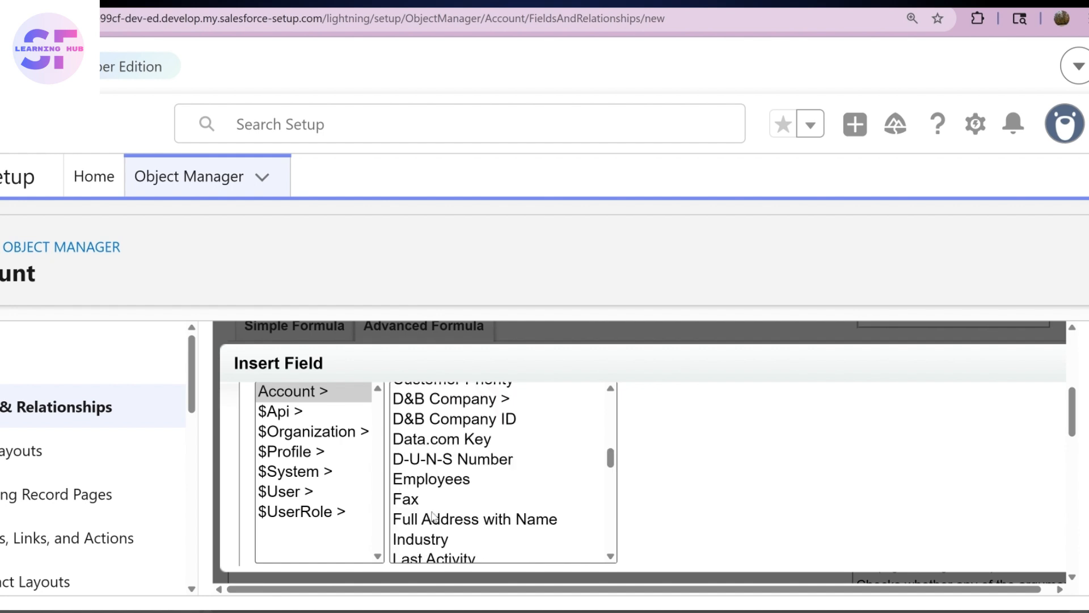
pyautogui.scroll(-3, 433, 516)
pyautogui.click(457, 463)
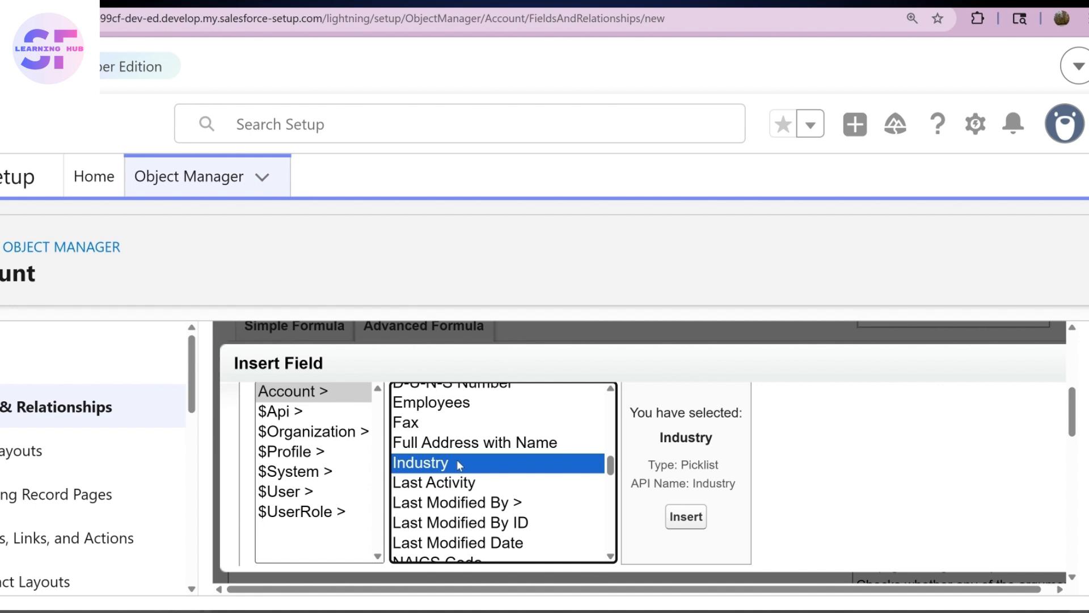
pyautogui.click(690, 518)
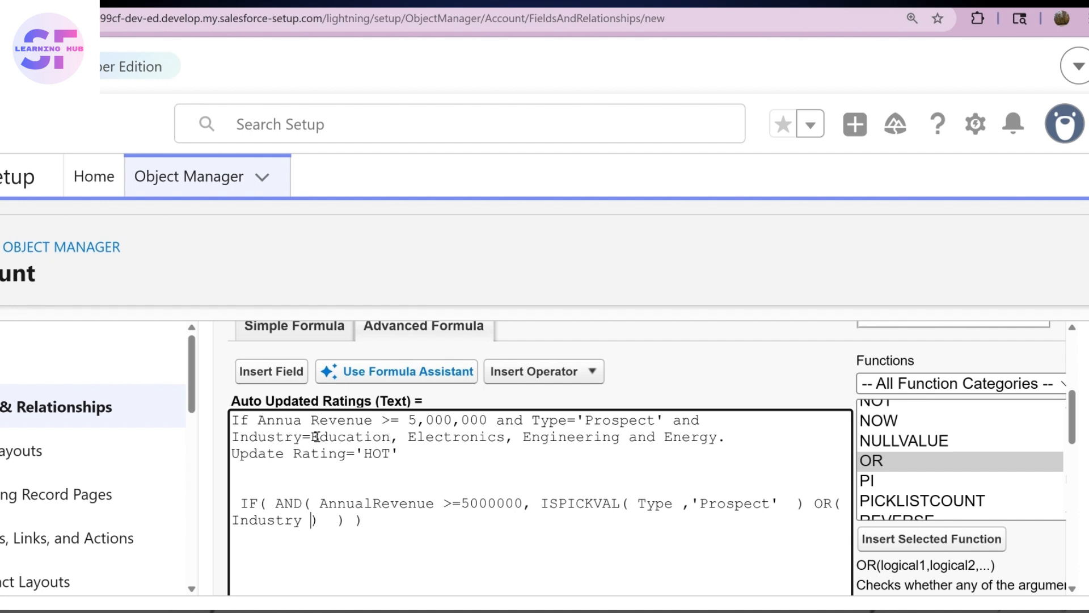
pyautogui.moveTo(319, 437); pyautogui.dragTo(334, 442)
pyautogui.doubleClick(334, 437)
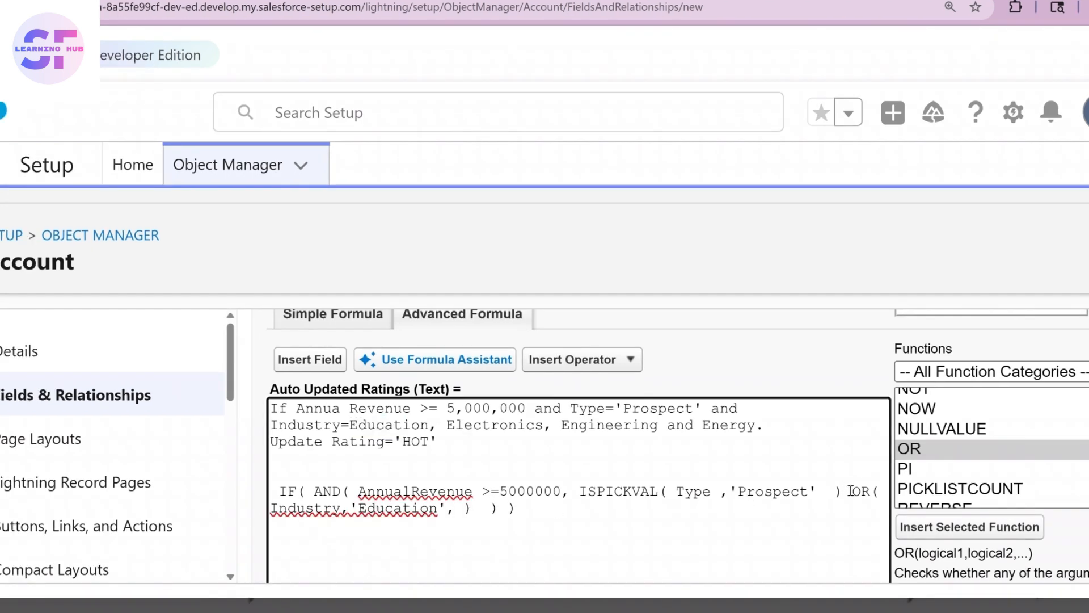
# Move the OR function onto its own line and delete the Industry and 'Education' arguments inside it
pyautogui.press('Return')
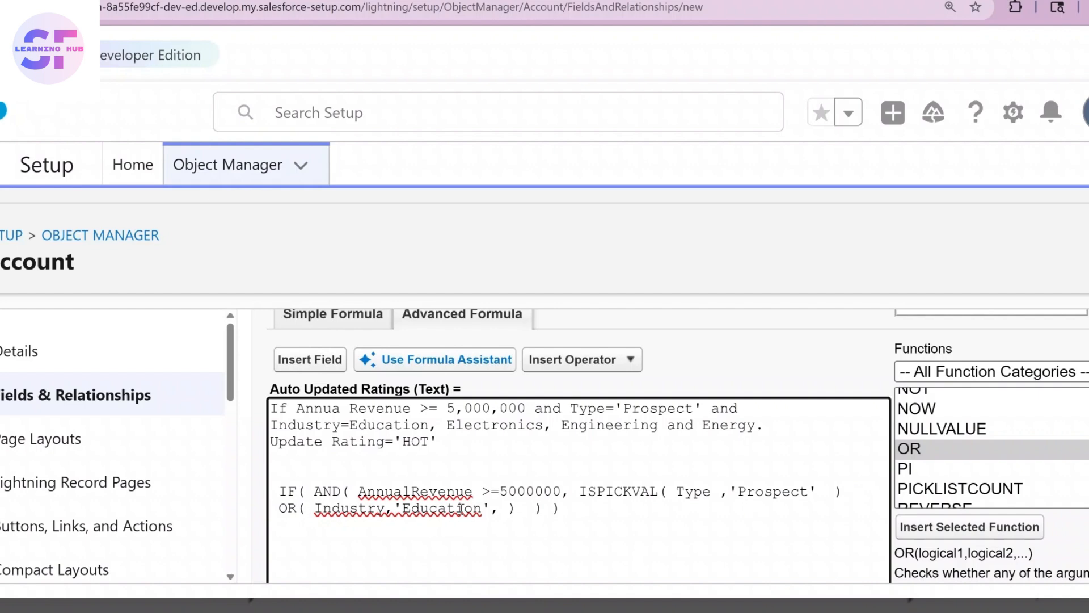
pyautogui.moveTo(500, 508); pyautogui.dragTo(312, 508)
pyautogui.press('BackSpace')
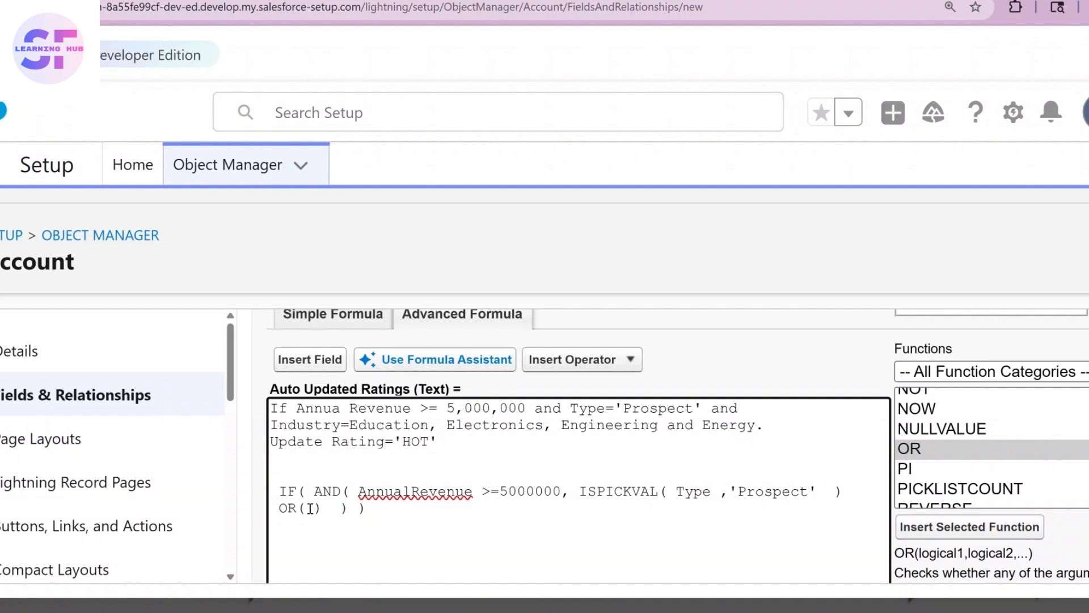
# Insert the ISPICKVAL function inside the empty parentheses of the OR function
pyautogui.scroll(-3, 932, 444)
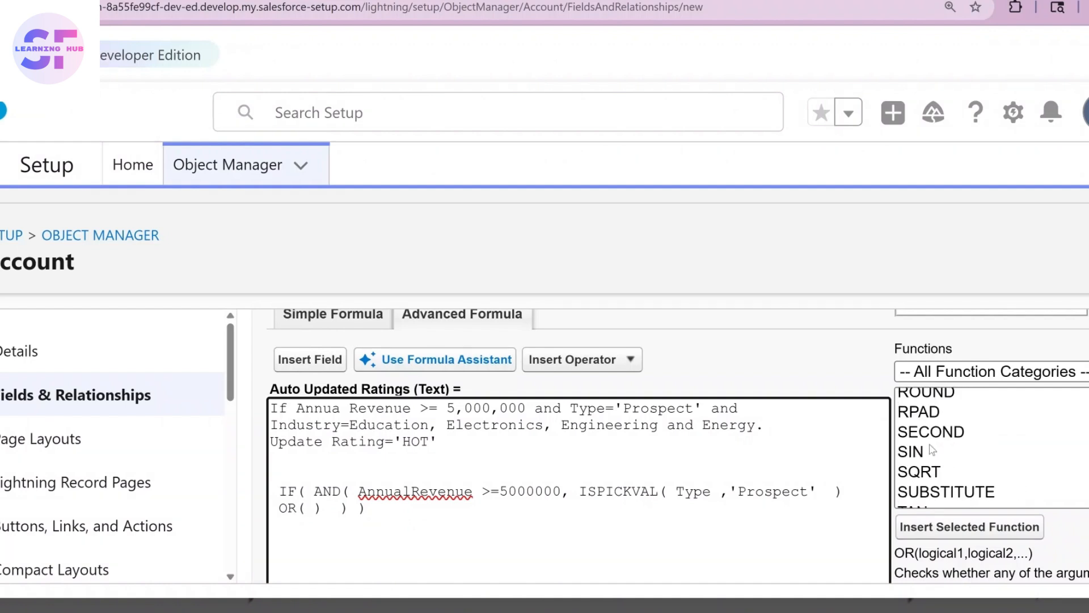
pyautogui.scroll(3, 933, 449)
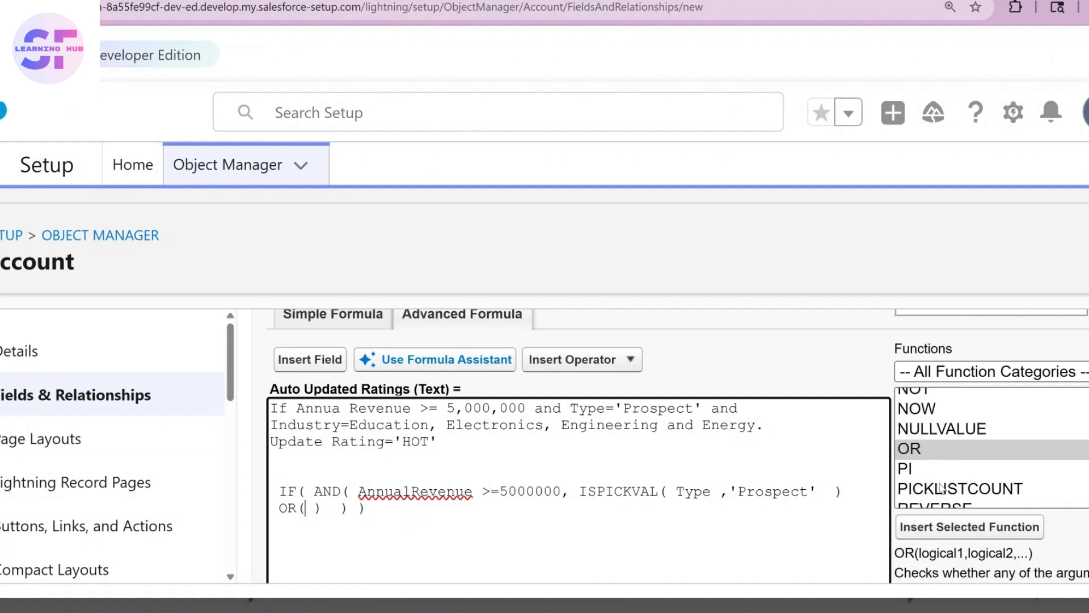
pyautogui.scroll(3, 940, 454)
pyautogui.scroll(3, 938, 442)
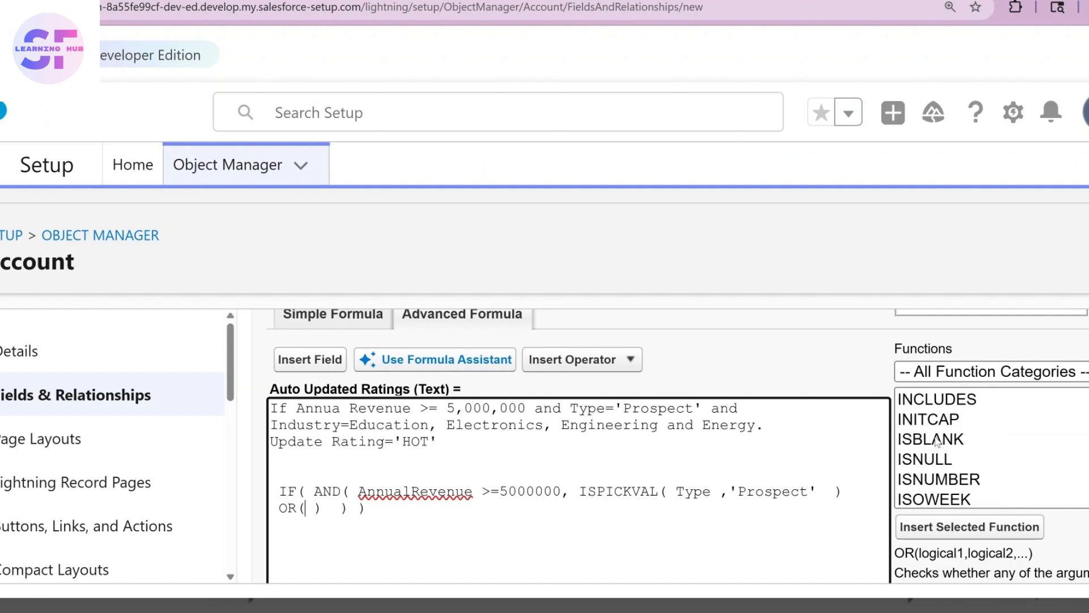
pyautogui.scroll(-1, 939, 468)
pyautogui.click(939, 462)
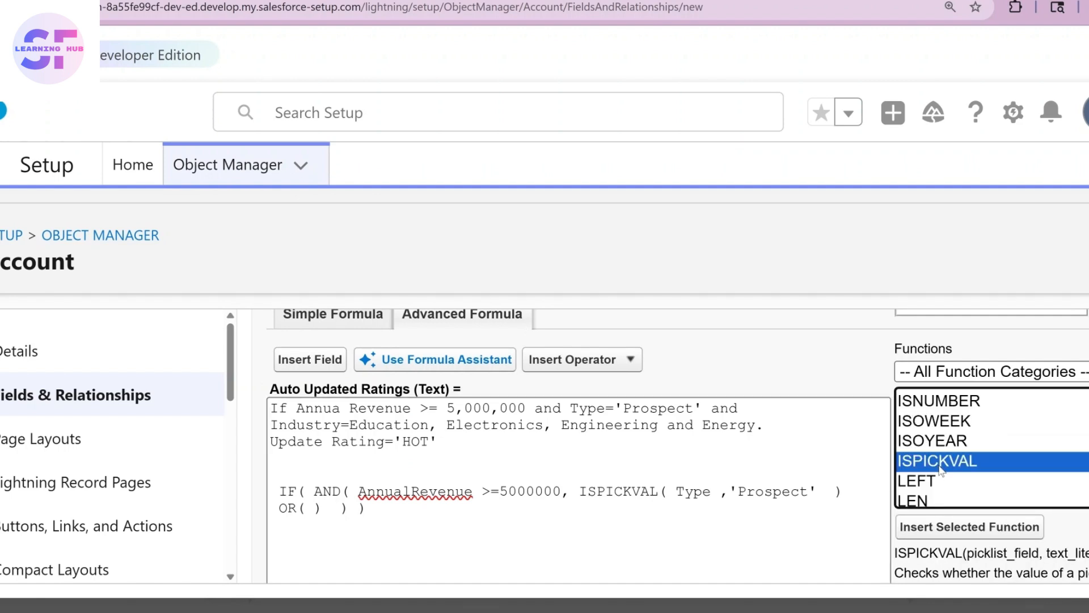
pyautogui.doubleClick(942, 464)
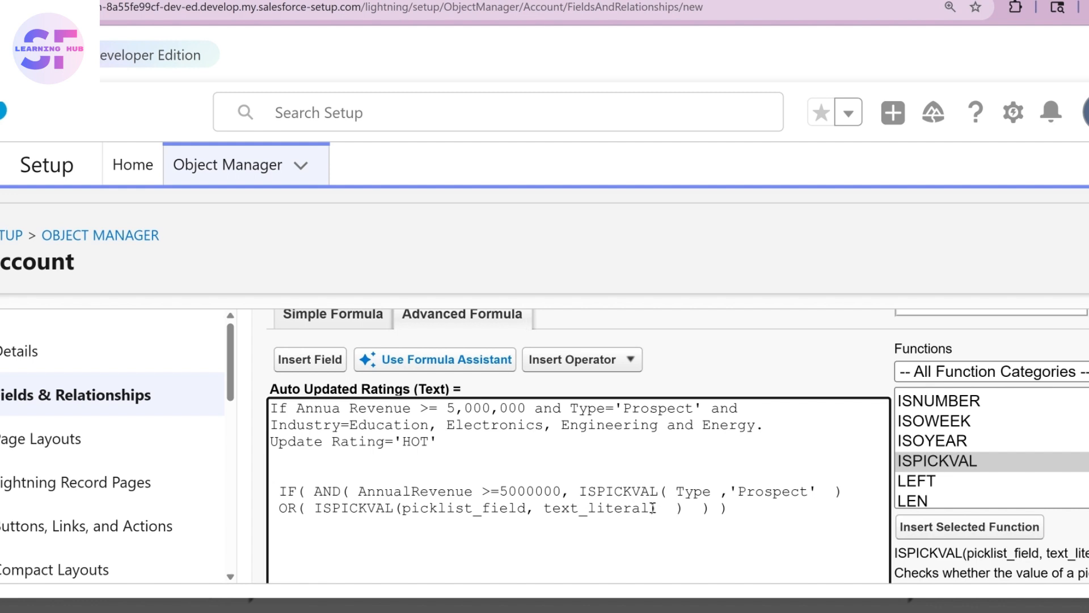
# Replace the picklist_field placeholder and its comma in the OR function's ISPICKVAL with the Account Industry field
pyautogui.moveTo(535, 508); pyautogui.dragTo(393, 509)
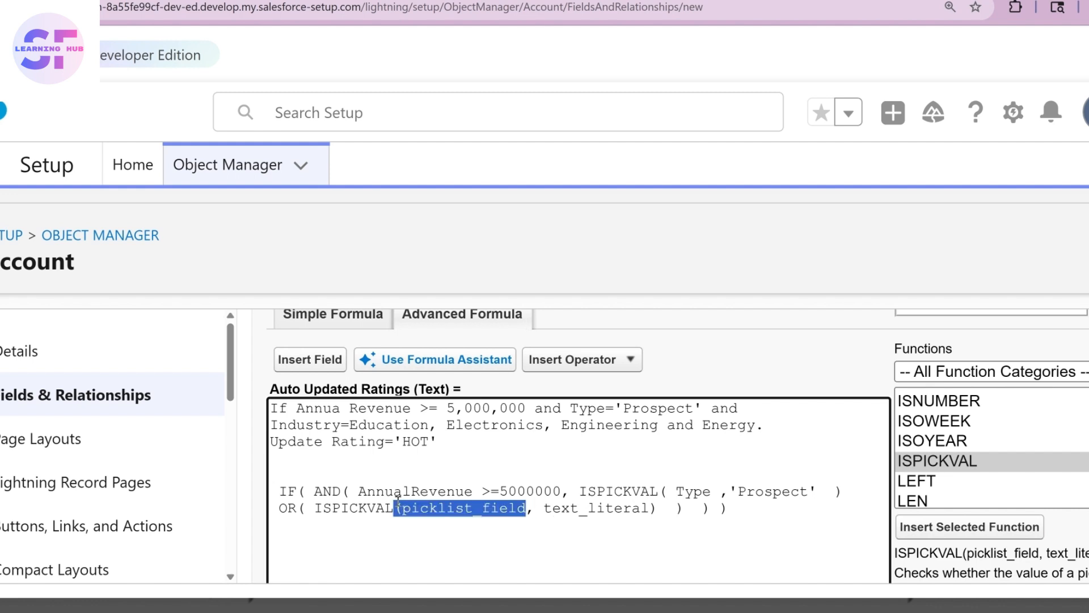
pyautogui.press('BackSpace')
pyautogui.write(',')
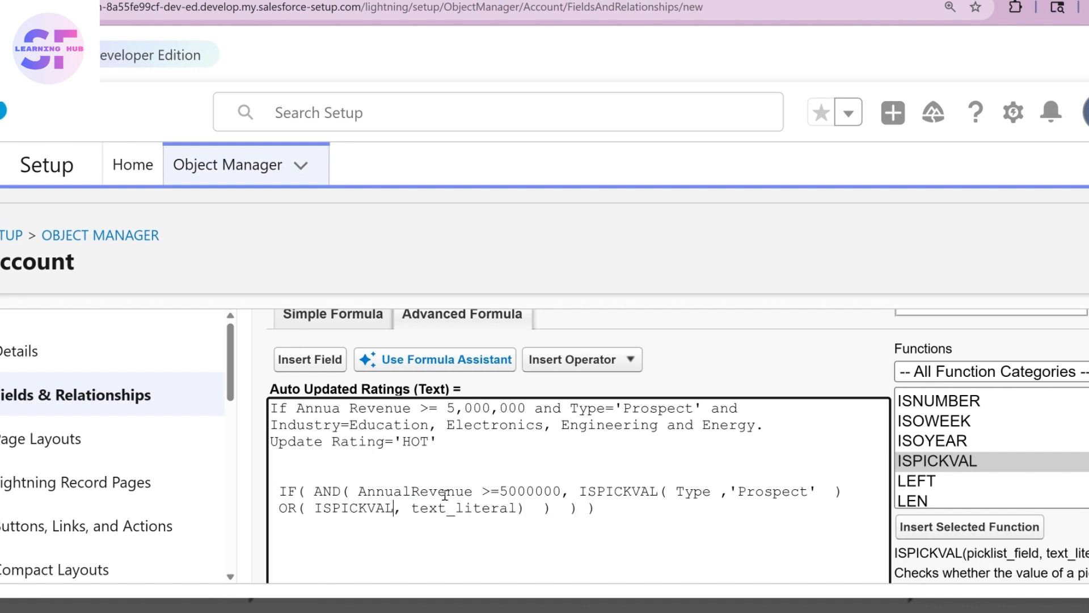
pyautogui.write('(')
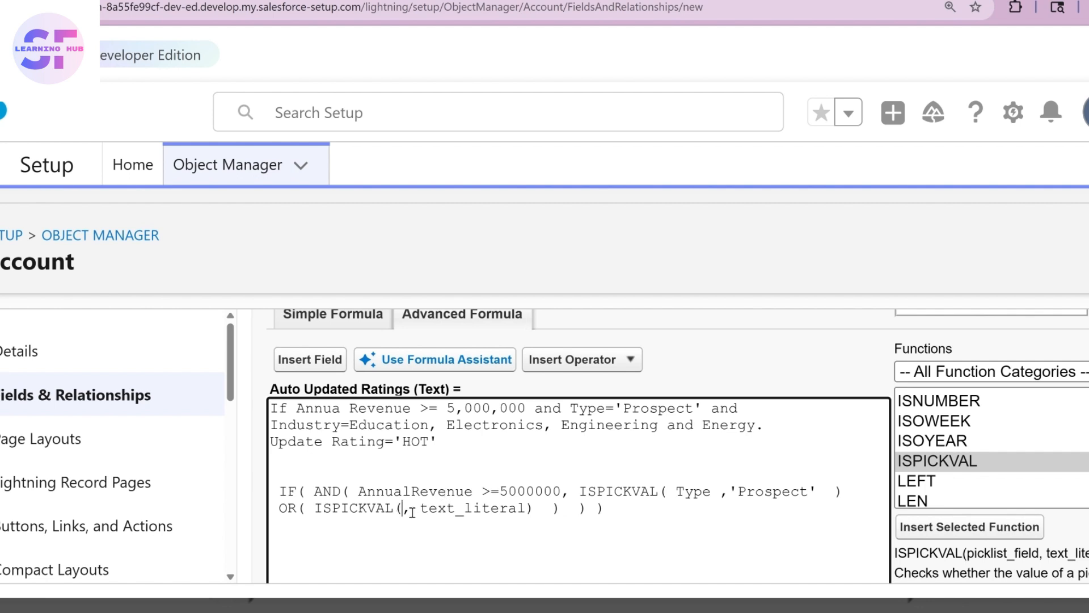
pyautogui.press('Delete')
pyautogui.click(327, 360)
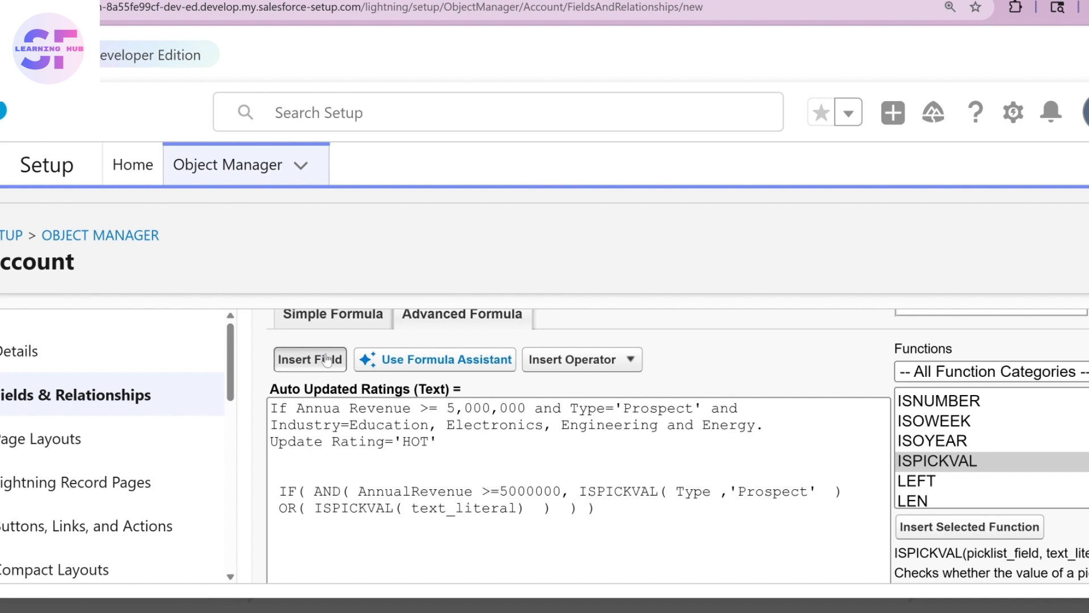
pyautogui.scroll(-4, 517, 486)
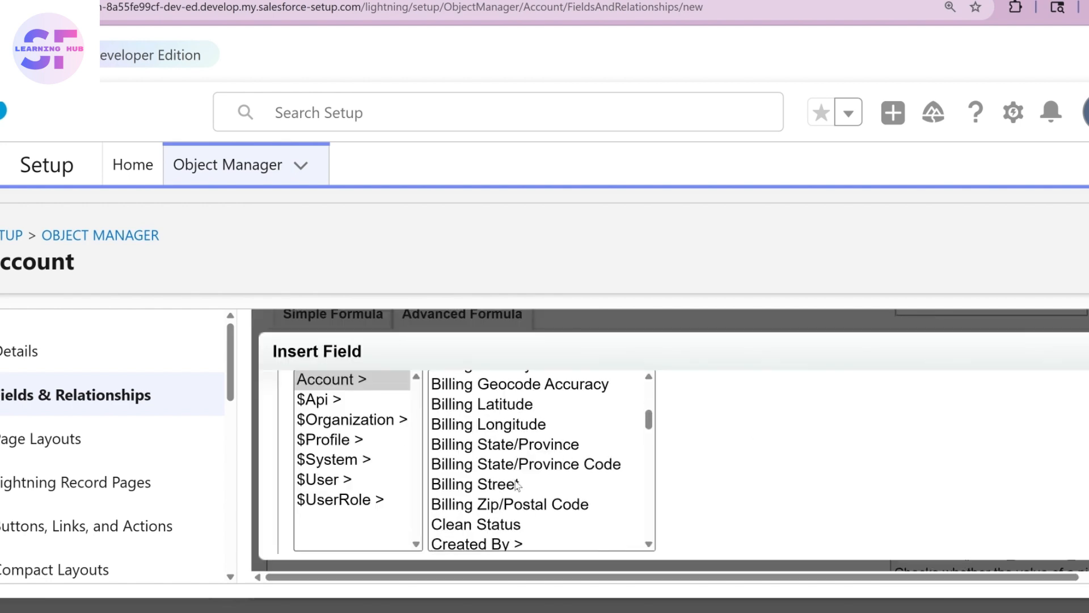
pyautogui.scroll(7, 509, 478)
pyautogui.scroll(-2, 508, 478)
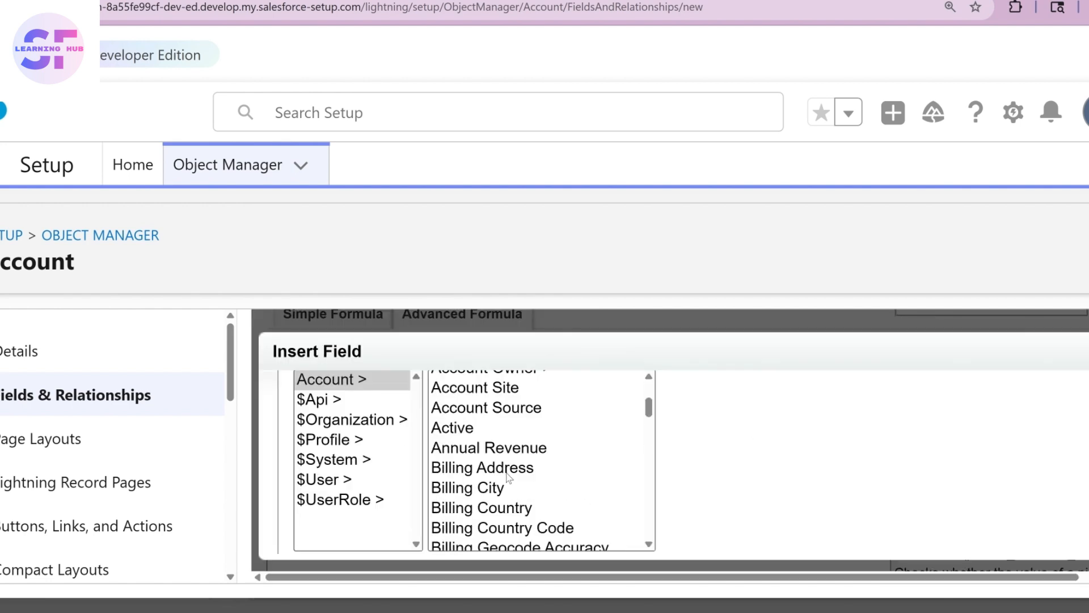
pyautogui.scroll(-5, 509, 478)
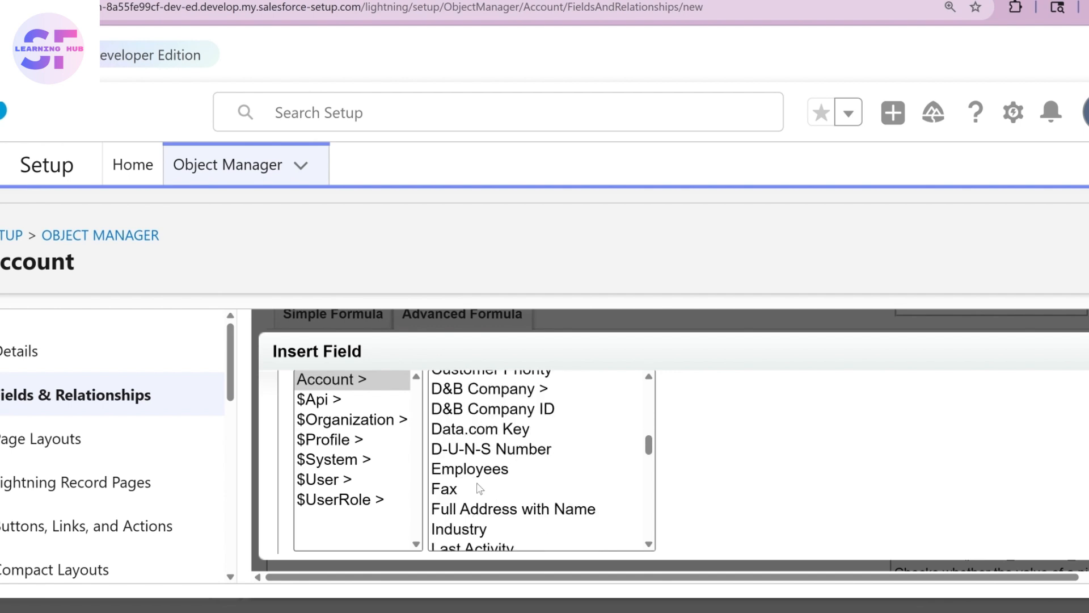
pyautogui.click(483, 529)
pyautogui.click(723, 507)
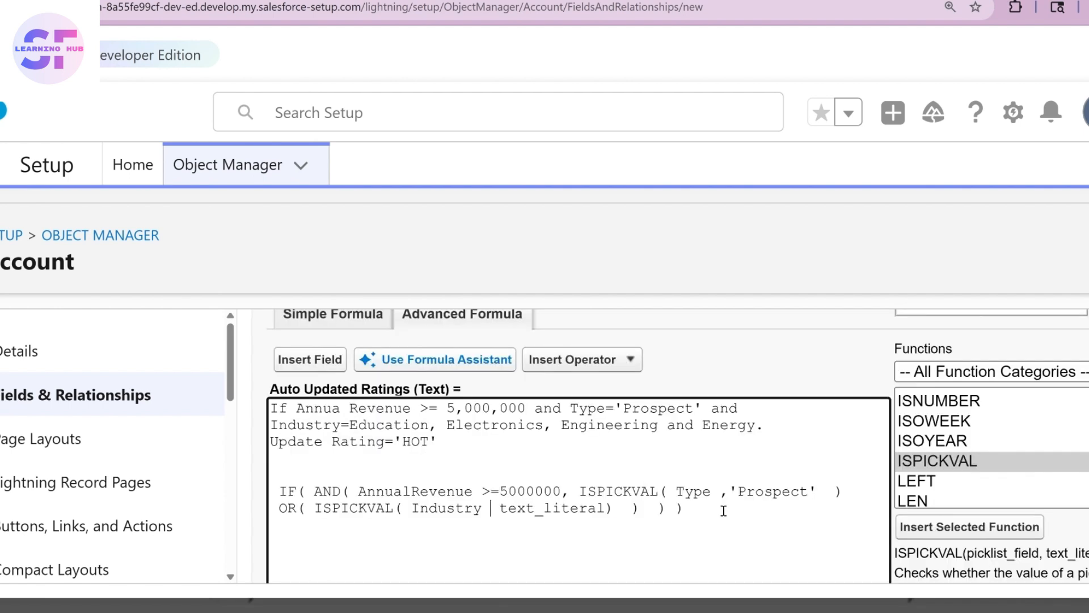
# Replace the text_literal placeholder after Industry with 'Education' in single quotes
pyautogui.moveTo(606, 507); pyautogui.dragTo(498, 508)
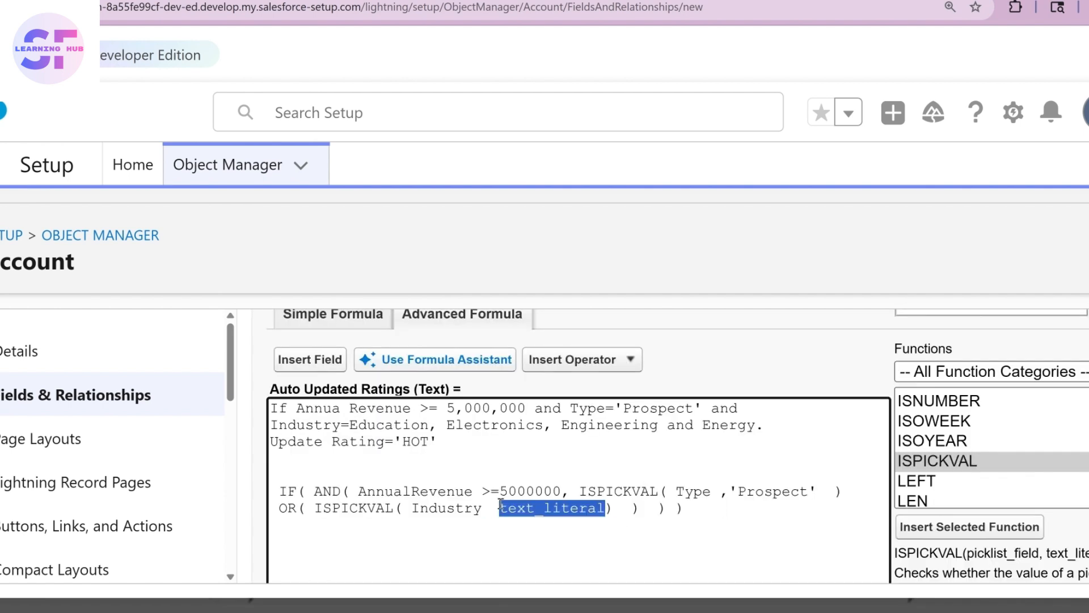
pyautogui.press('BackSpace')
pyautogui.write("''")
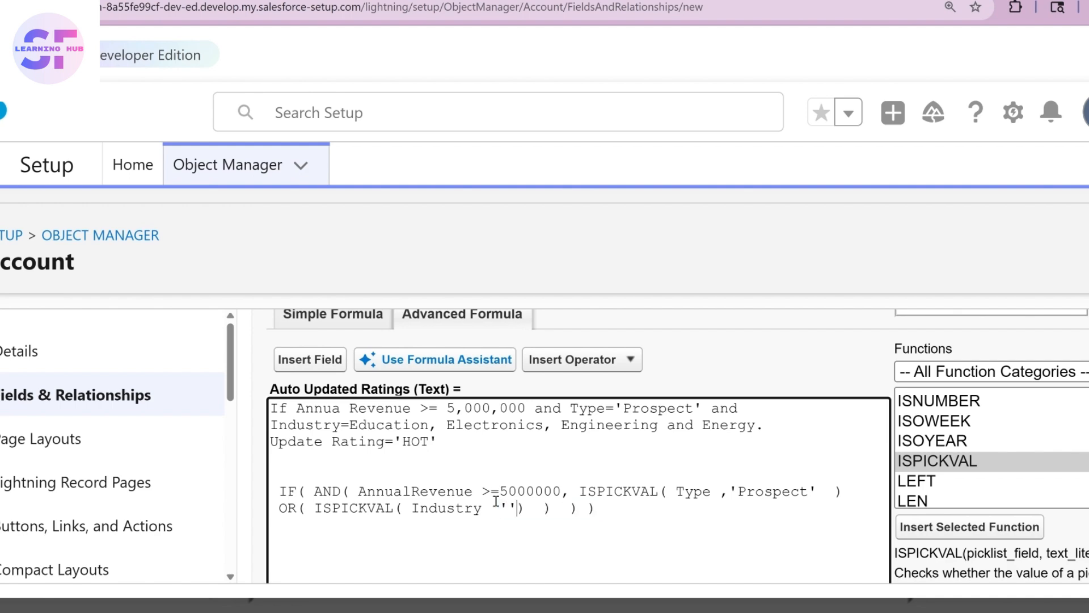
pyautogui.scroll(1, 496, 502)
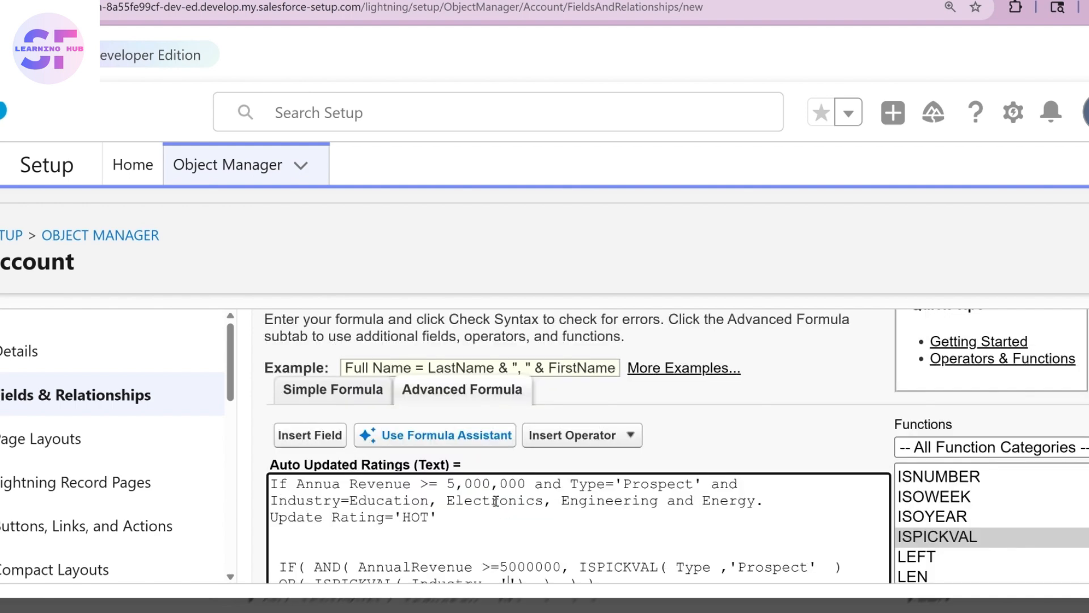
pyautogui.scroll(-1, 496, 501)
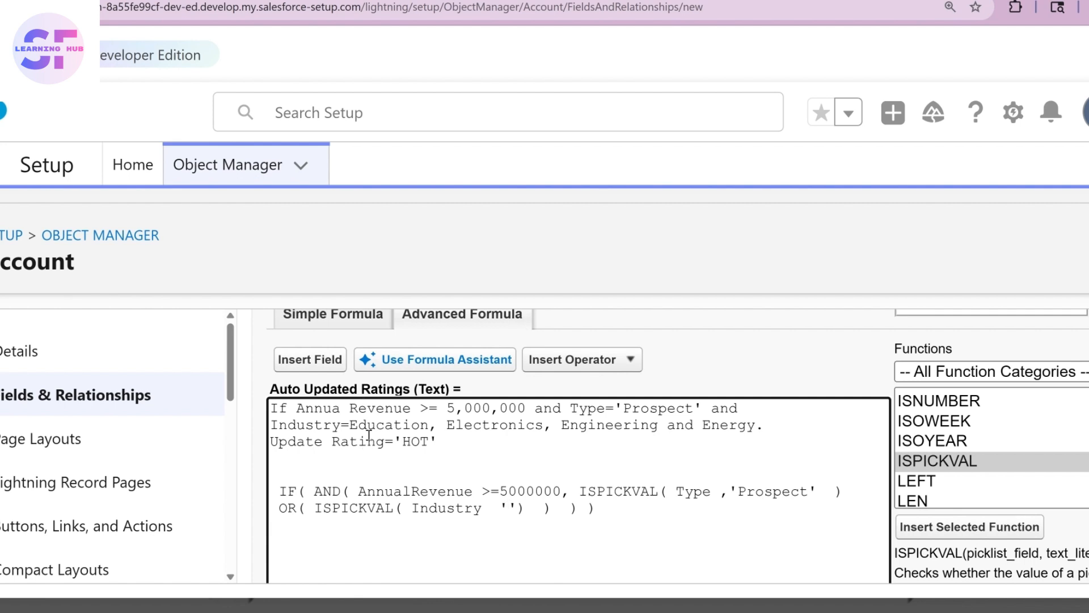
pyautogui.doubleClick(373, 425)
pyautogui.hotkey('ctrl', 'c')
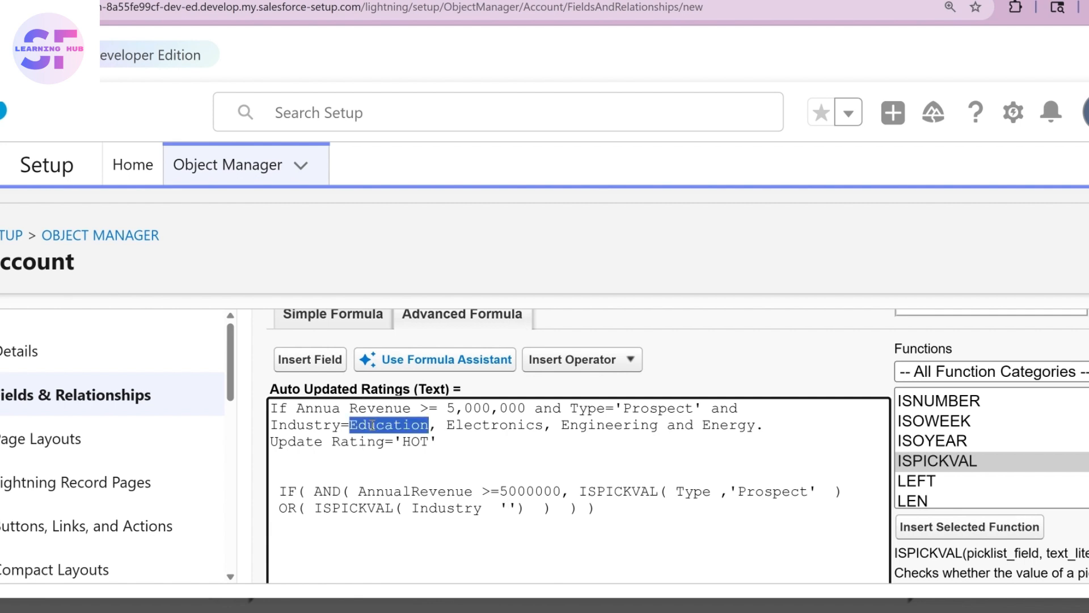
pyautogui.click(509, 504)
pyautogui.hotkey('ctrl', 'v')
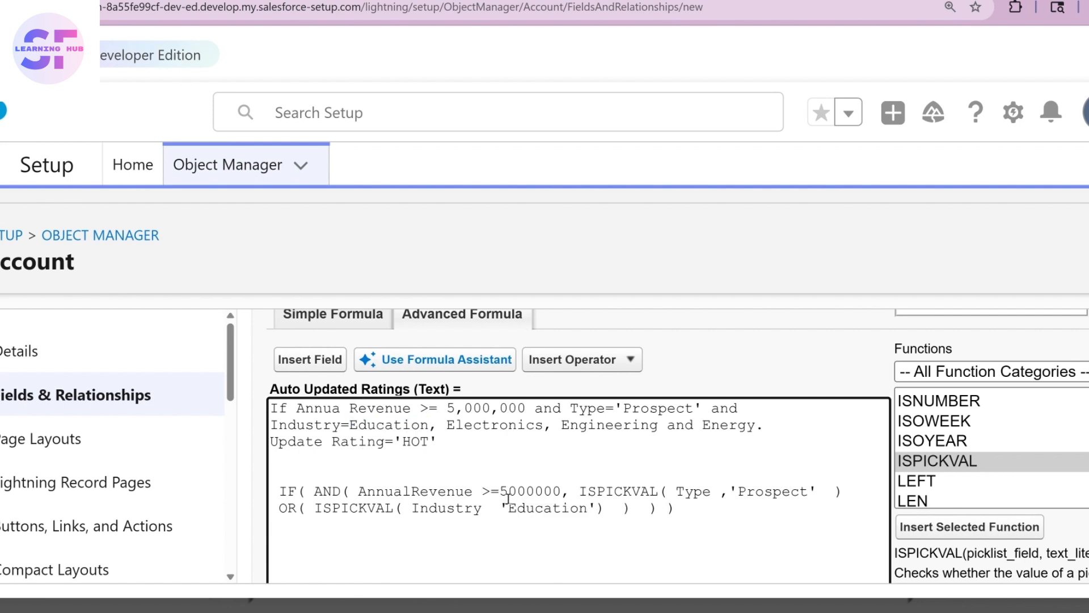
# Add a comma after the Industry 'Education' ISPICKVAL condition and paste a copy of the condition on a new line
pyautogui.click(606, 505)
pyautogui.write(',')
pyautogui.moveTo(316, 506); pyautogui.dragTo(607, 506)
pyautogui.hotkey('ctrl', 'c')
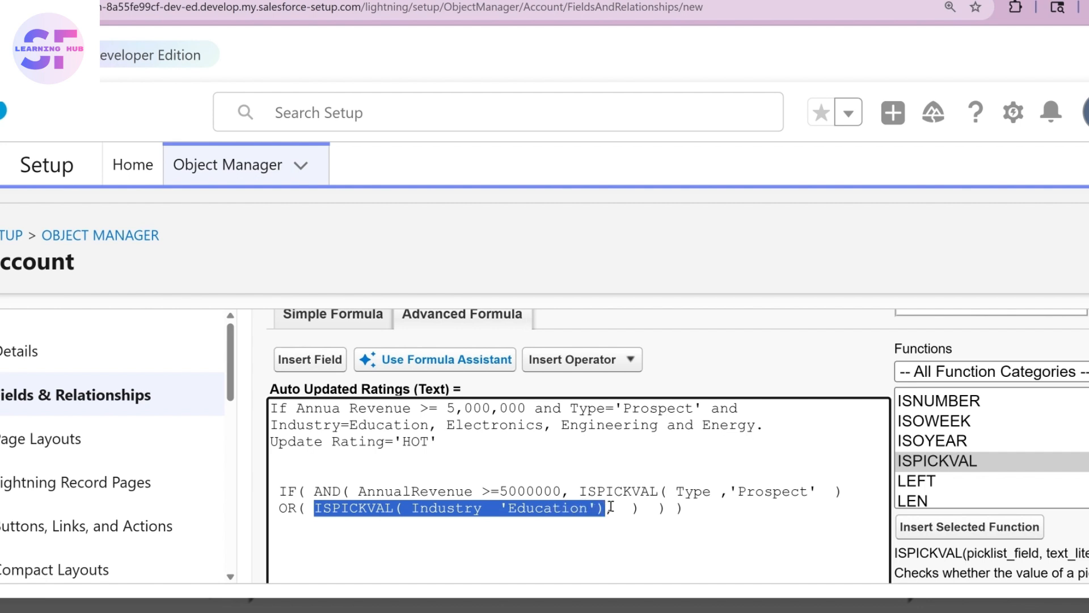
pyautogui.click(616, 509)
pyautogui.press('Return')
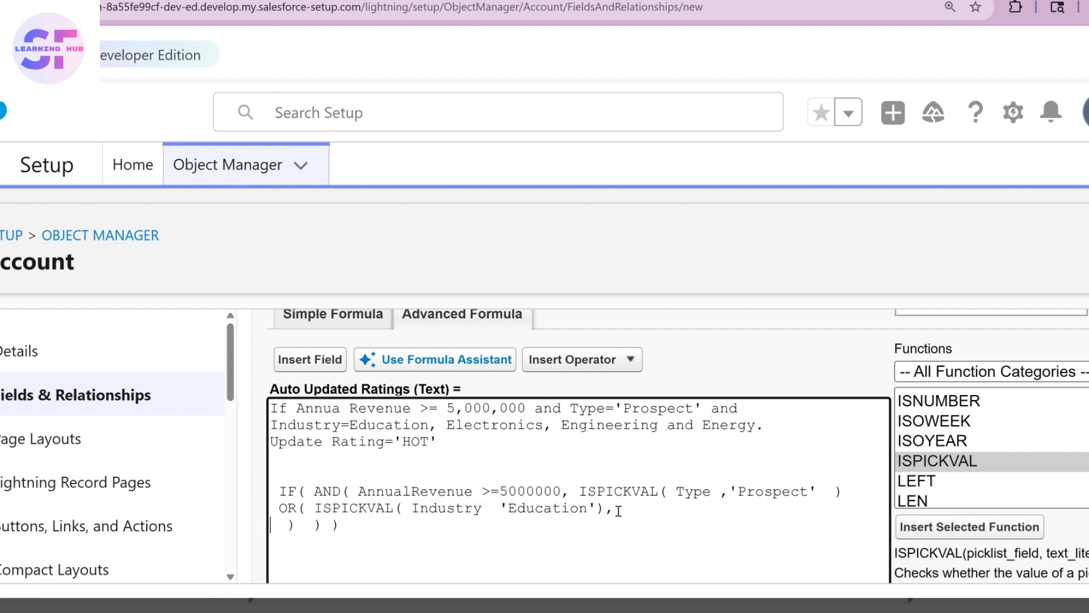
pyautogui.hotkey('ctrl', 'v')
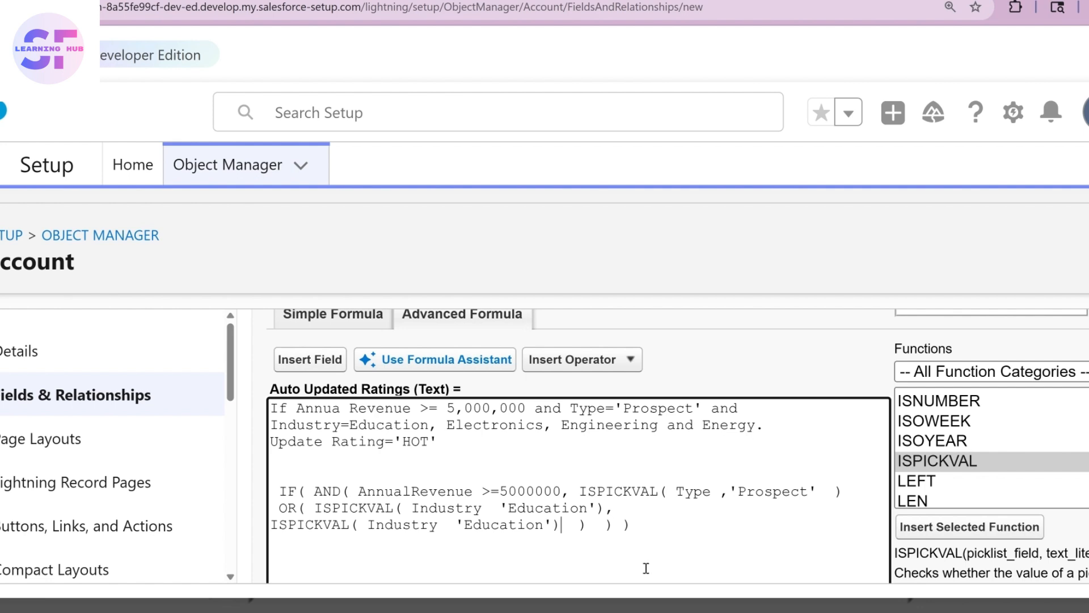
# Paste two more copies of the Industry condition on separate lines, each followed by a comma, and add empty single quotes before the formula's last parenthesis
pyautogui.write('.')
pyautogui.press('BackSpace')
pyautogui.write(',')
pyautogui.press('Return')
pyautogui.hotkey('ctrl', 'v')
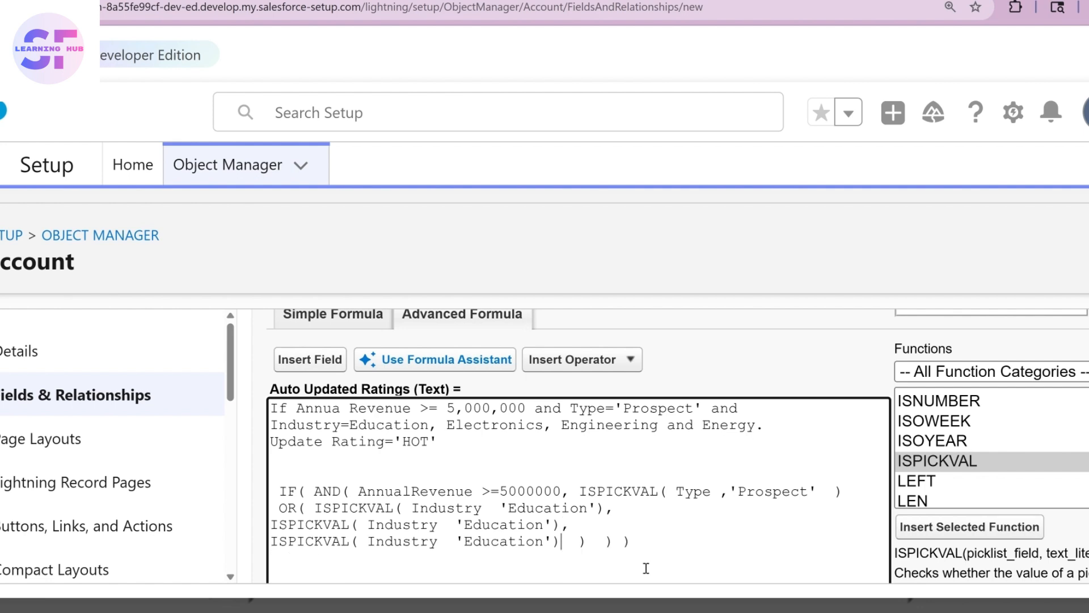
pyautogui.write(',')
pyautogui.press('Return')
pyautogui.hotkey('ctrl', 'v')
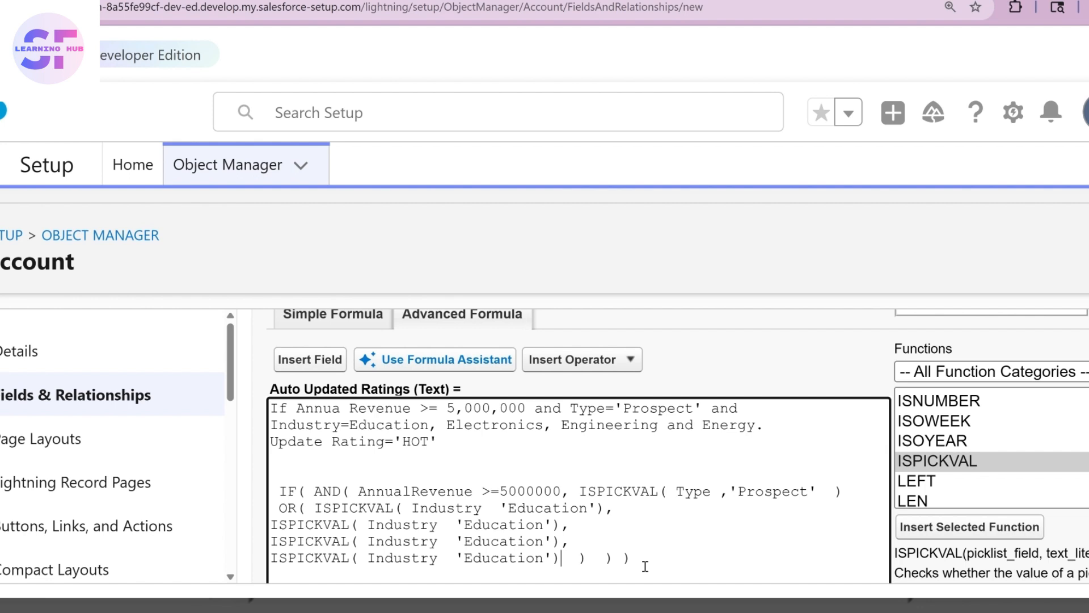
pyautogui.write(',')
pyautogui.write('"')
# Replace Education with Electronics in the second Industry ISPICKVAL condition, copying the word from the requirement text
pyautogui.doubleClick(540, 430)
pyautogui.hotkey('ctrl', 'c')
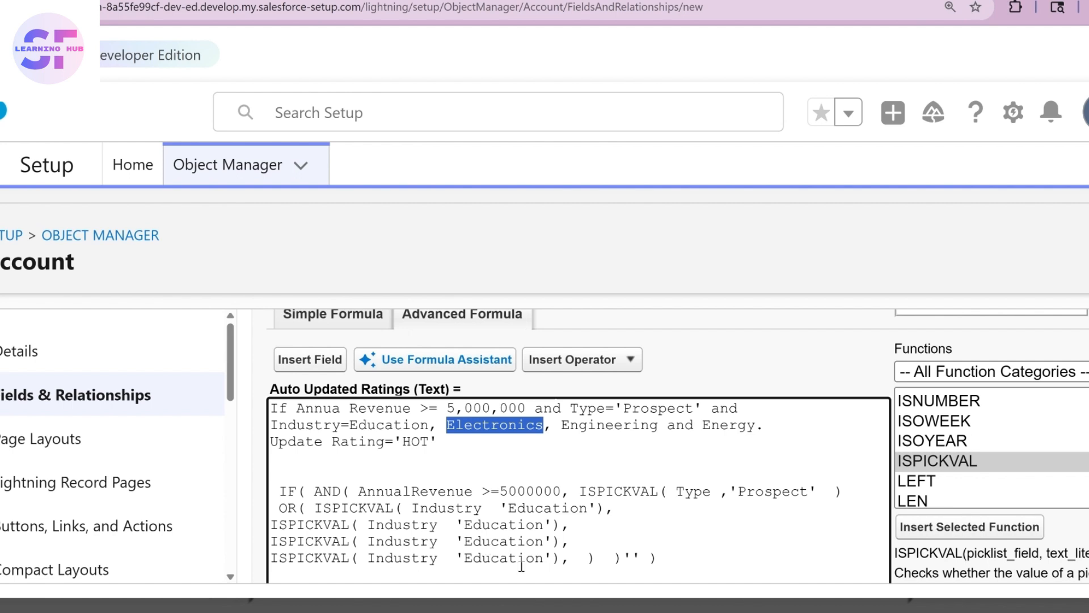
pyautogui.click(526, 525)
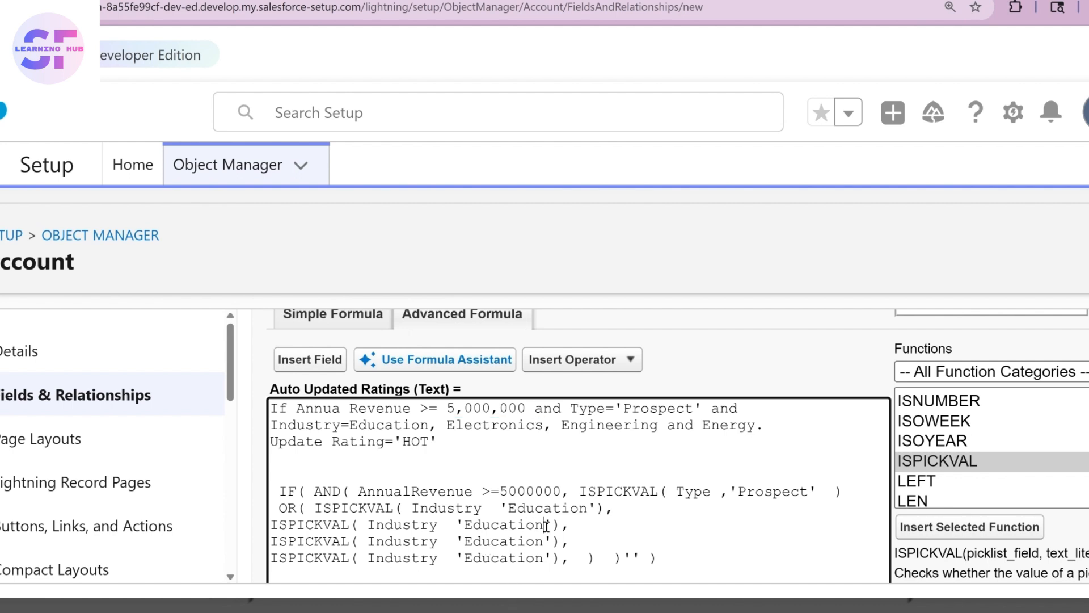
pyautogui.press('BackSpace')
pyautogui.press('BackSpace')
pyautogui.press('BackSpace')
pyautogui.press('BackSpace')
pyautogui.press('BackSpace')
pyautogui.press('BackSpace')
pyautogui.press('BackSpace')
pyautogui.press('BackSpace')
pyautogui.press('BackSpace')
pyautogui.hotkey('ctrl', 'v')
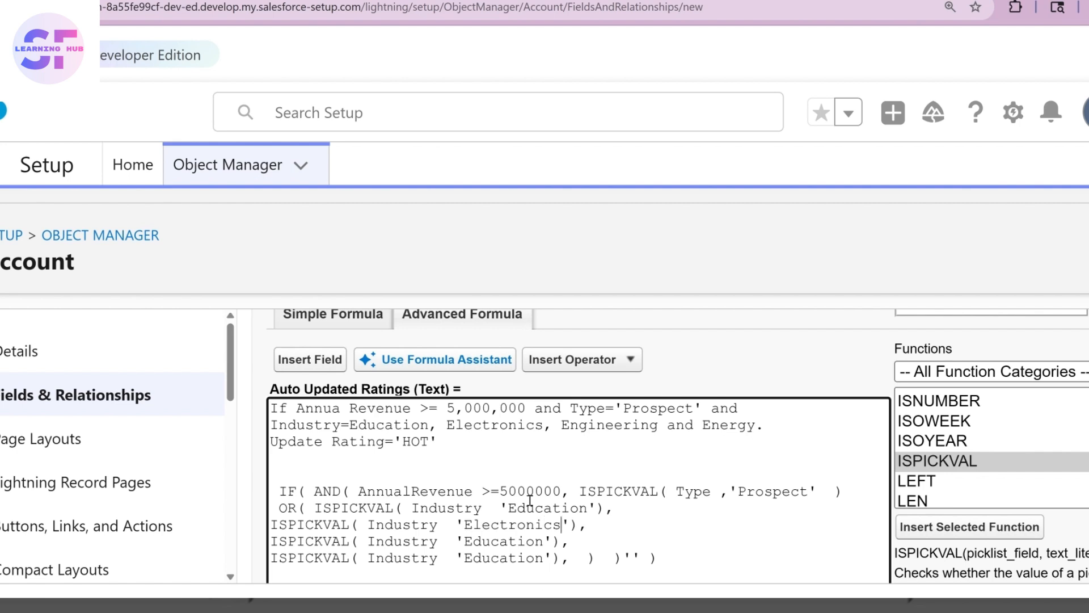
# Replace Education with Engineering in the third Industry ISPICKVAL condition, copying the word from the requirement text
pyautogui.scroll(-2, 516, 400)
pyautogui.click(516, 401)
pyautogui.press('BackSpace')
pyautogui.press('BackSpace')
pyautogui.press('BackSpace')
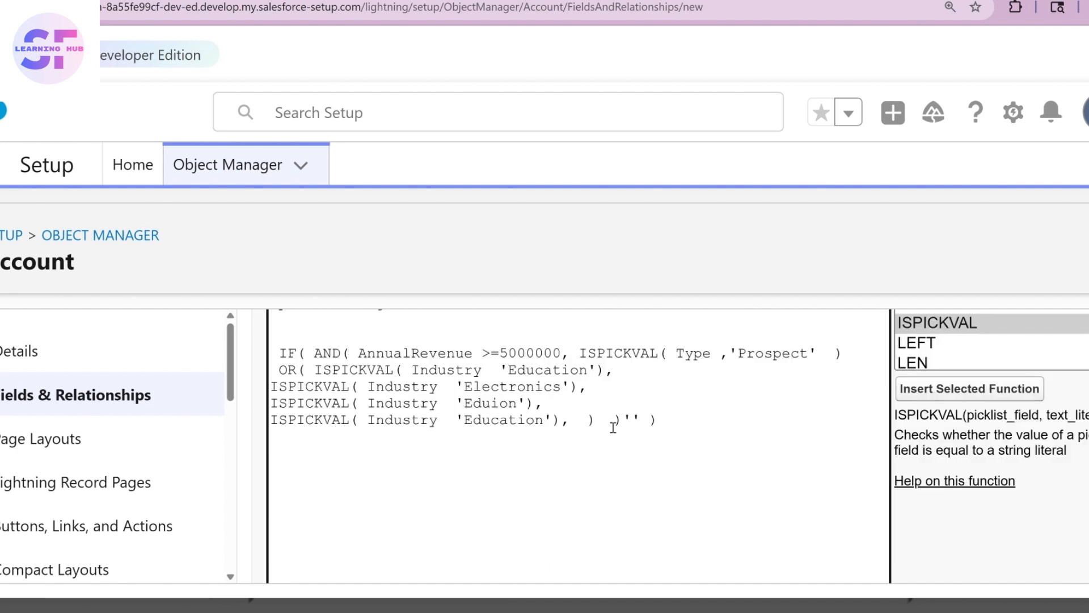
pyautogui.press('BackSpace')
pyautogui.press('BackSpace')
pyautogui.press('BackSpace')
pyautogui.press('Delete')
pyautogui.press('Delete')
pyautogui.press('BackSpace')
pyautogui.scroll(3, 614, 426)
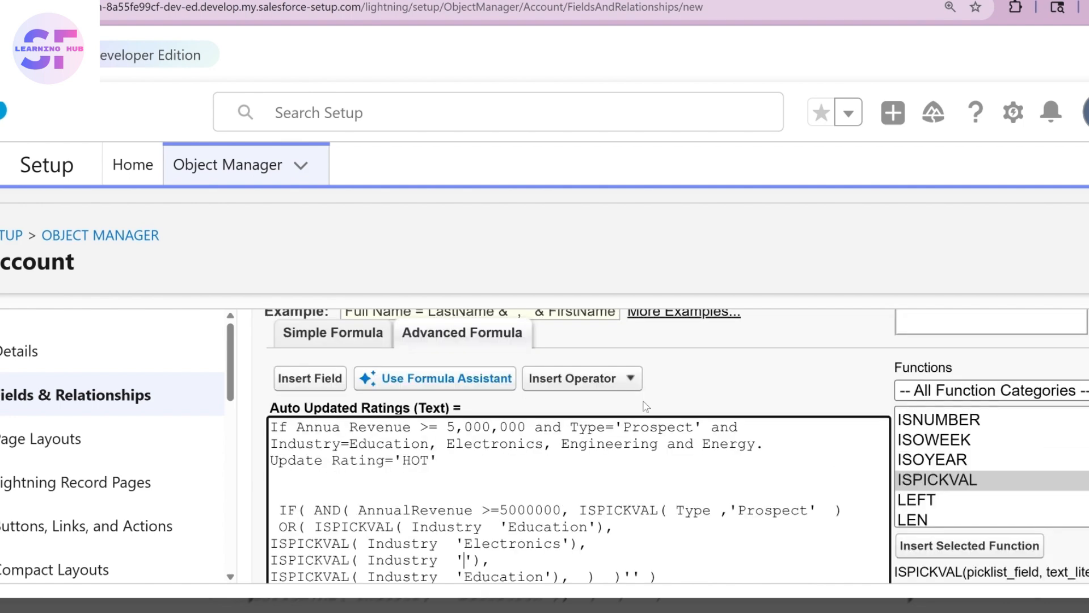
pyautogui.tripleClick(596, 444)
pyautogui.click(595, 444)
pyautogui.doubleClick(571, 448)
pyautogui.hotkey('ctrl', 'c')
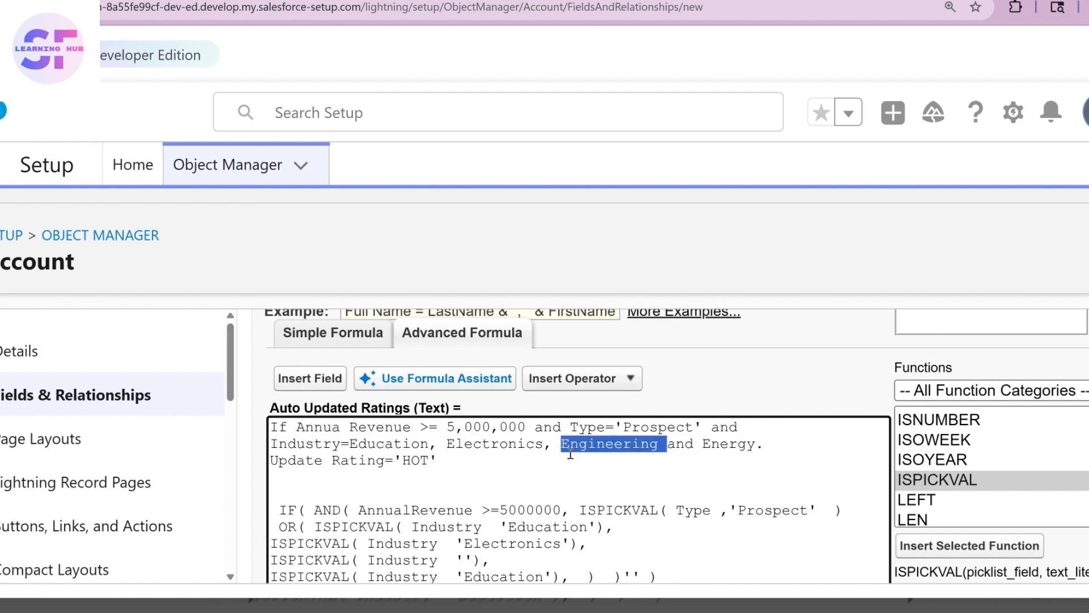
pyautogui.scroll(-2, 571, 454)
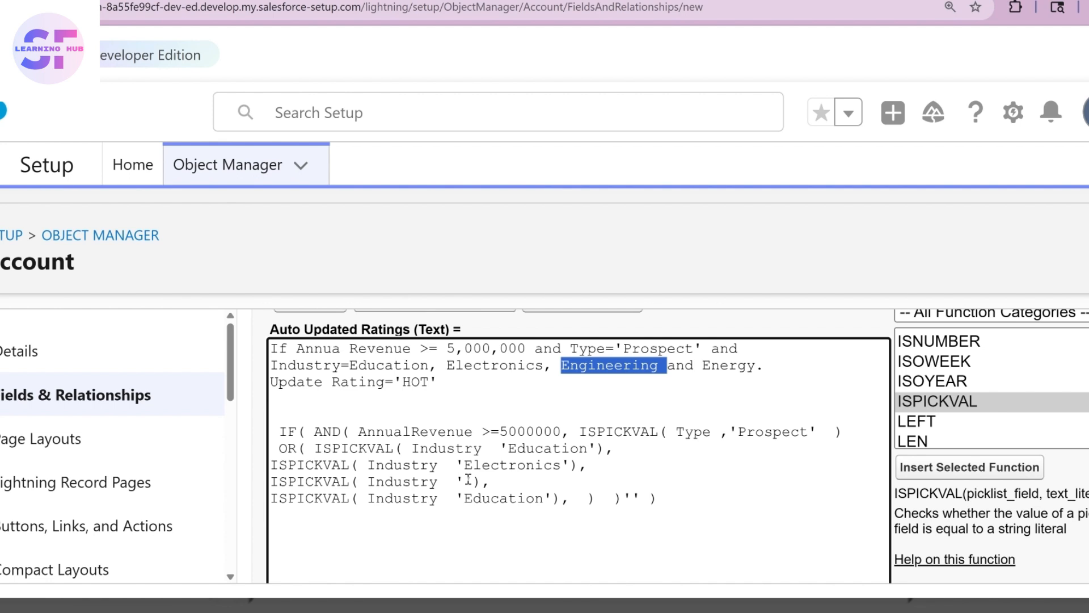
pyautogui.click(463, 480)
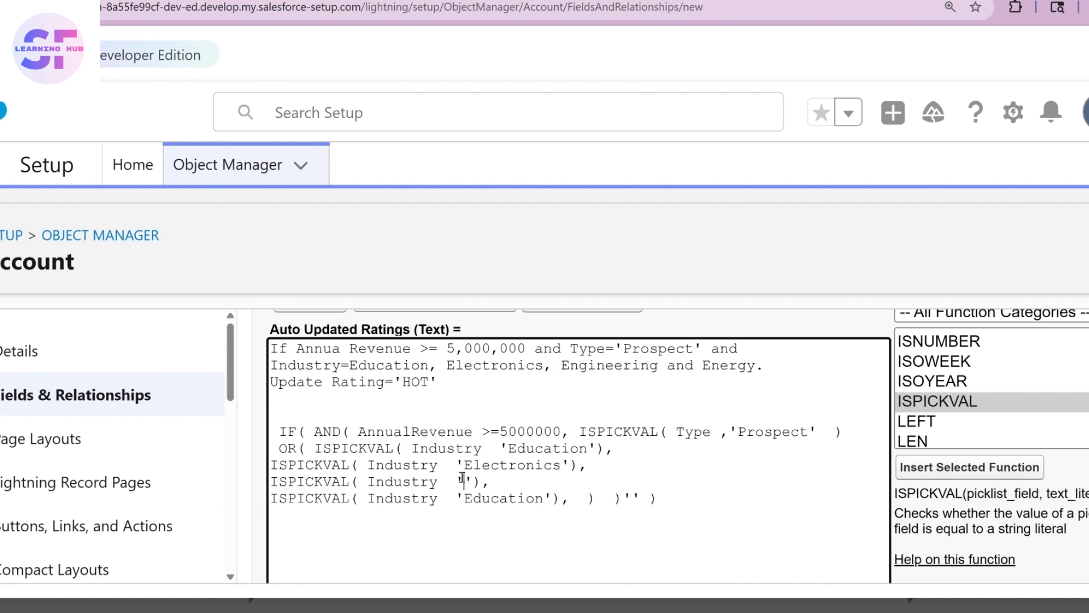
pyautogui.hotkey('ctrl', 'v')
# Replace Education with Energy in the fourth Industry ISPICKVAL condition, copying the word from the requirement text
pyautogui.click(535, 498)
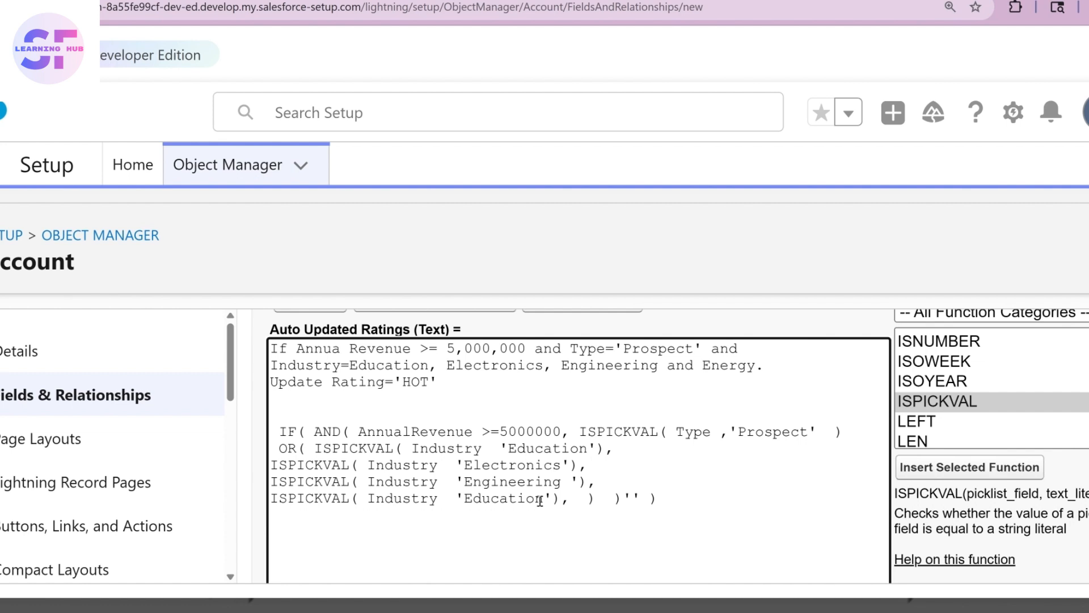
pyautogui.press('BackSpace')
pyautogui.press('BackSpace')
pyautogui.press('BackSpace')
pyautogui.press('BackSpace')
pyautogui.press('BackSpace')
pyautogui.press('BackSpace')
pyautogui.press('BackSpace')
pyautogui.press('BackSpace')
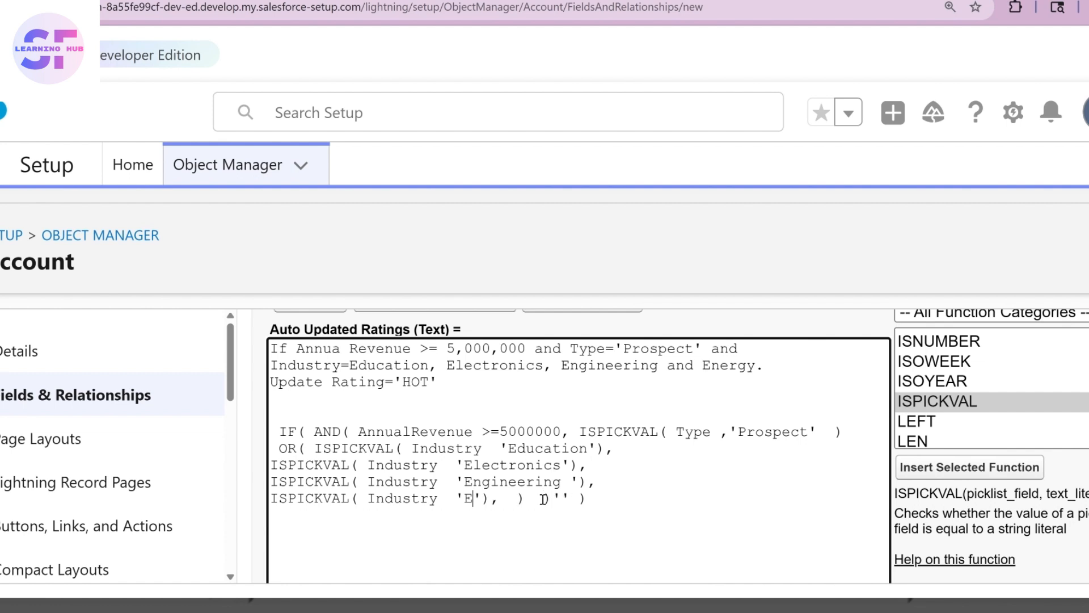
pyautogui.press('BackSpace')
pyautogui.scroll(3, 543, 499)
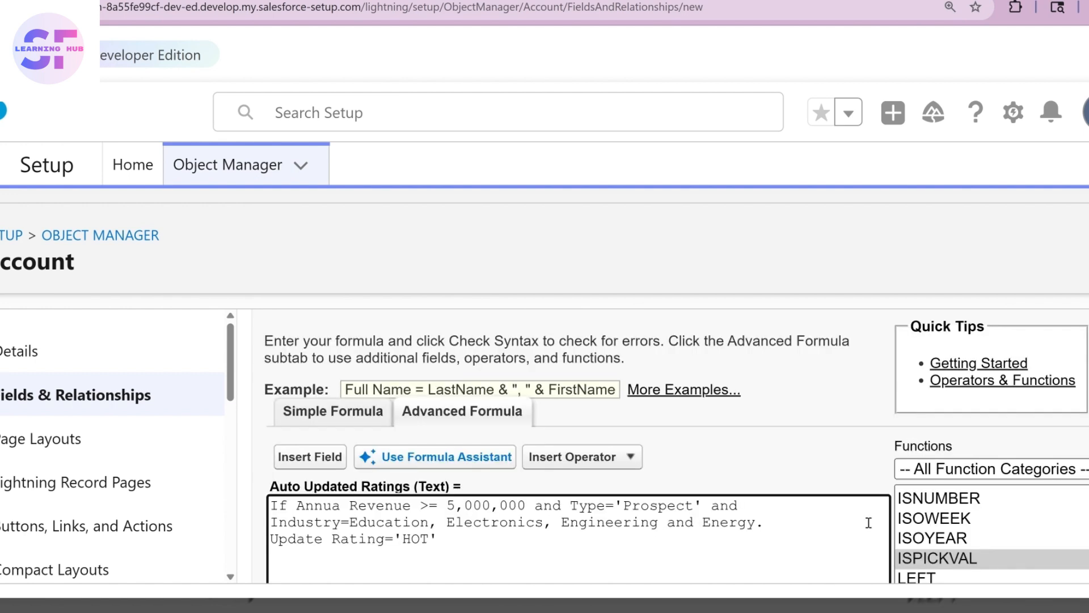
pyautogui.doubleClick(731, 522)
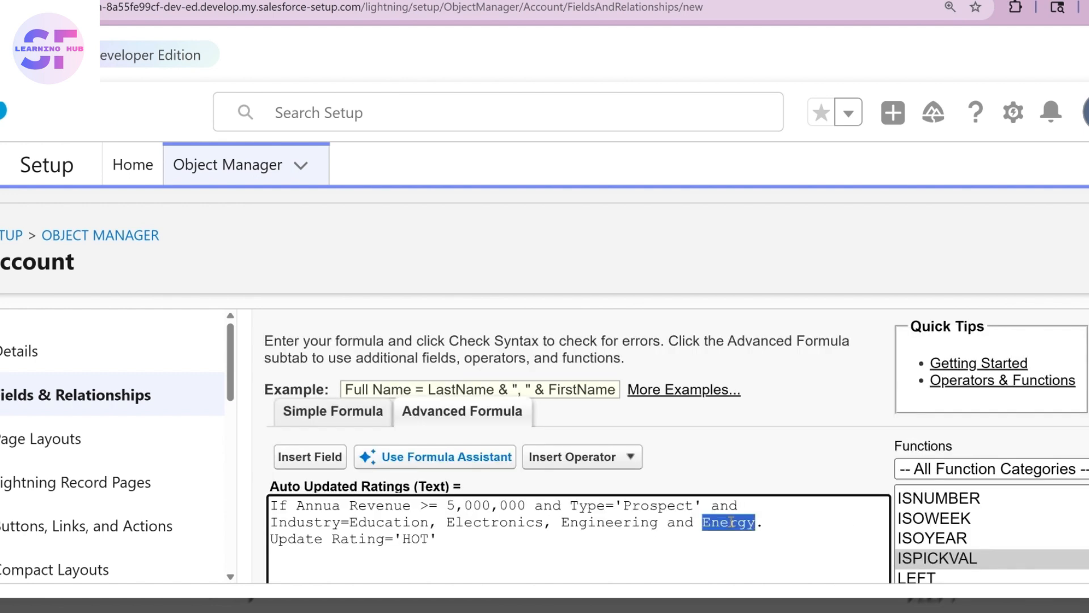
pyautogui.scroll(-7, 732, 522)
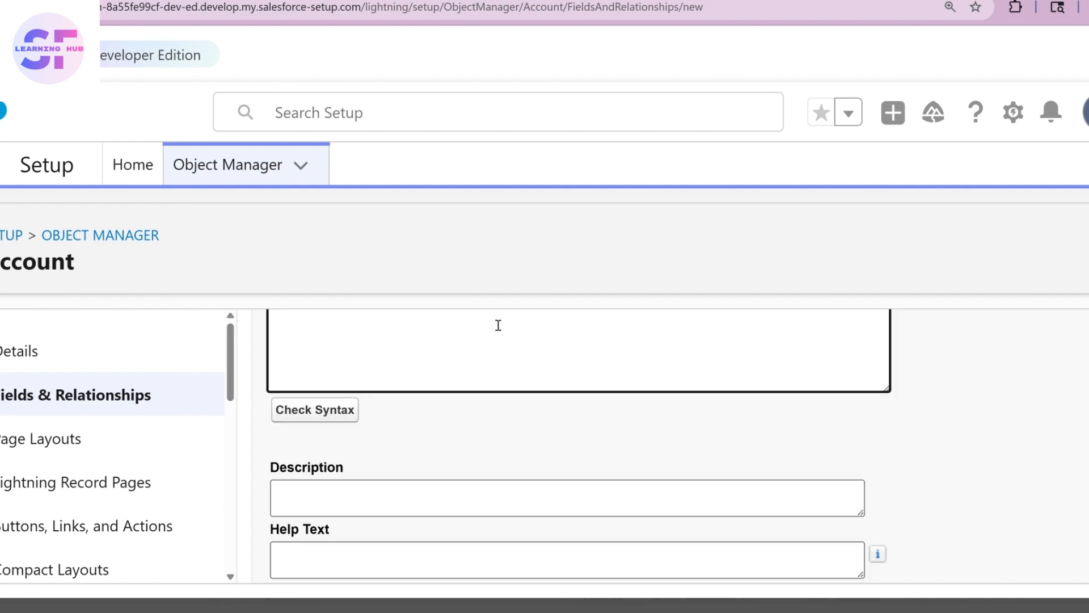
pyautogui.scroll(5, 484, 419)
pyautogui.scroll(-3, 499, 471)
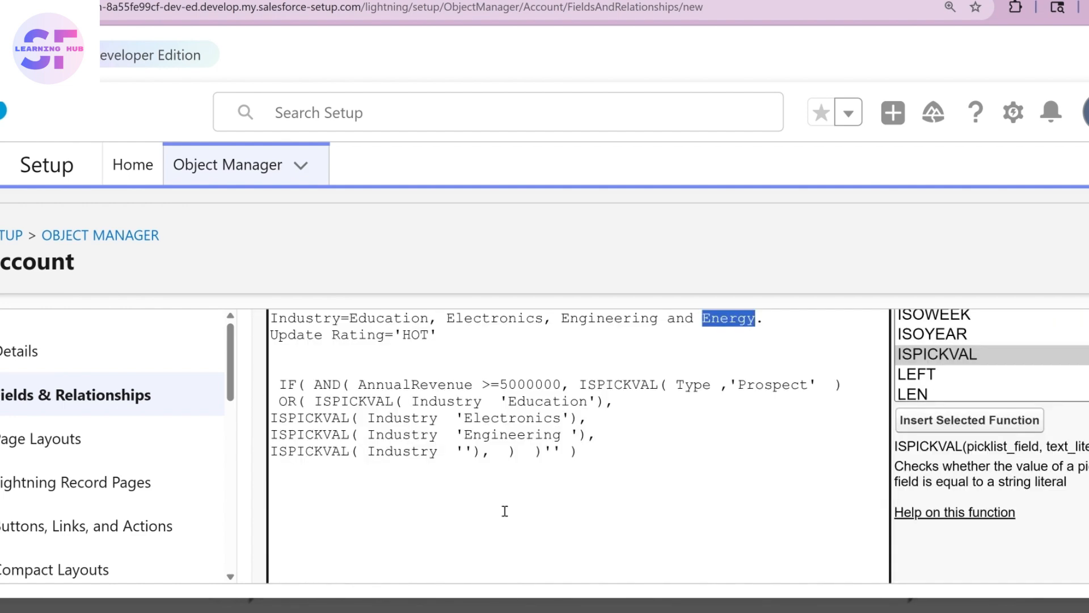
pyautogui.scroll(-5, 462, 422)
pyautogui.scroll(2, 462, 416)
pyautogui.scroll(1, 578, 445)
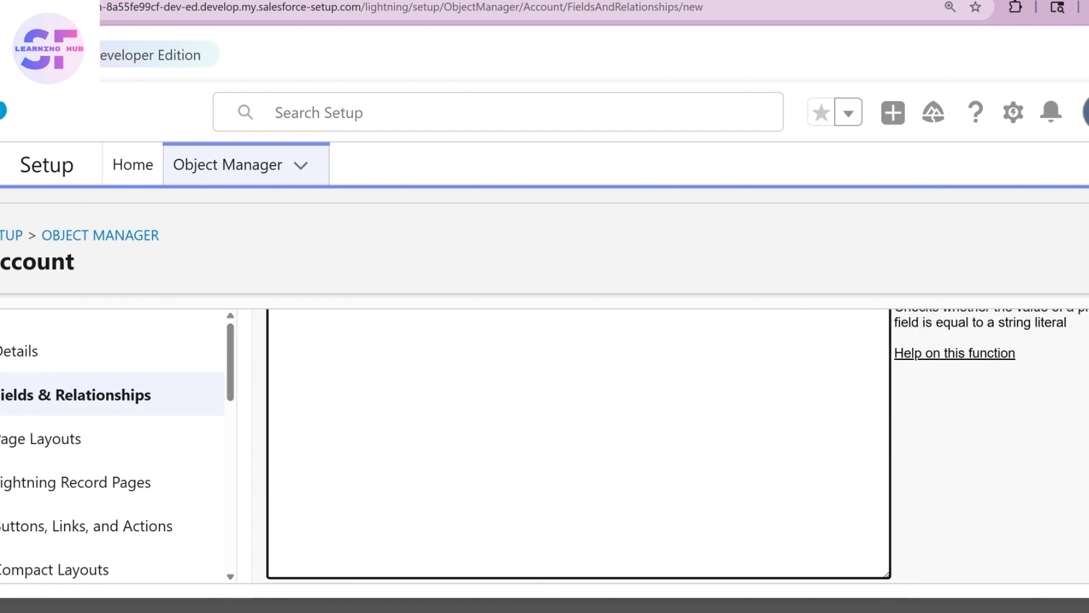
pyautogui.scroll(3, 578, 445)
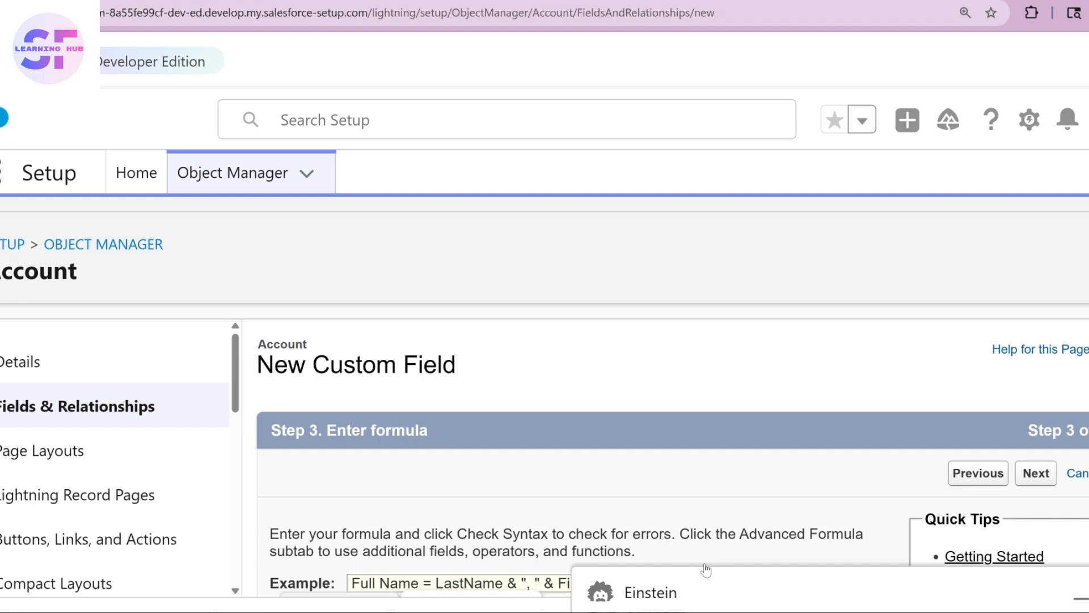
# Minimize the Einstein panel and delete the requirement text above the IF formula
pyautogui.scroll(-7, 1053, 562)
pyautogui.click(1081, 599)
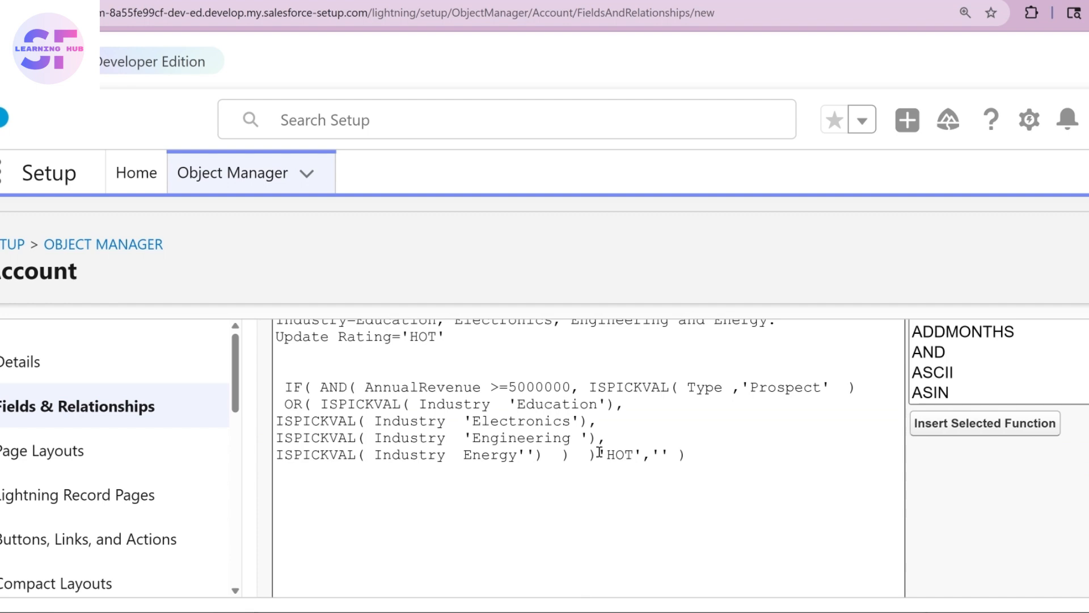
pyautogui.scroll(3, 600, 452)
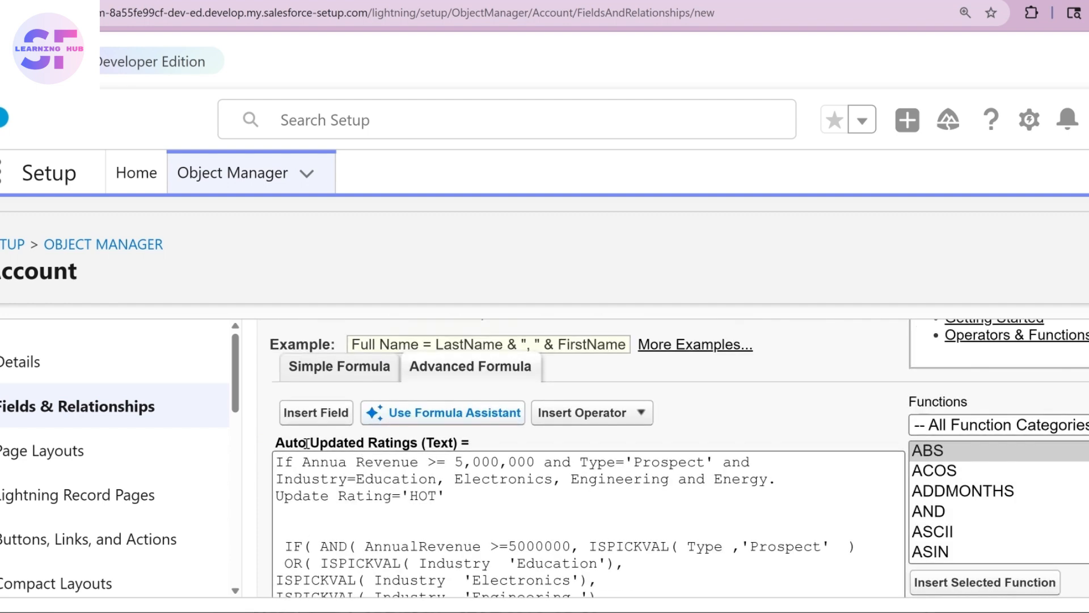
pyautogui.moveTo(286, 455); pyautogui.dragTo(475, 498)
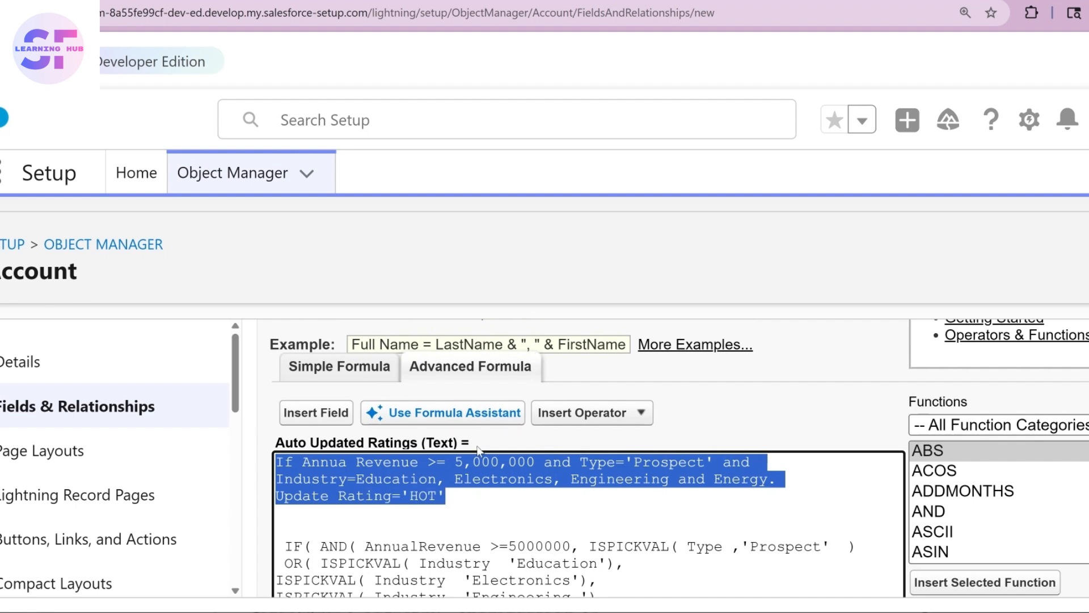
pyautogui.press('BackSpace')
pyautogui.scroll(-3, 387, 554)
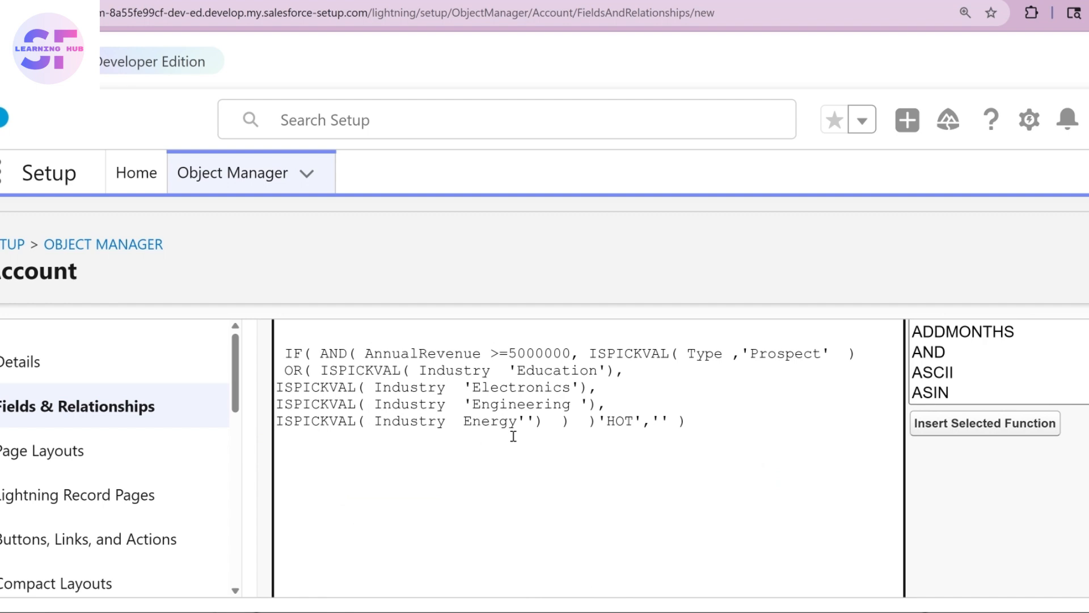
# Check the syntax of the Auto Updated Ratings formula and minimize the Einstein panel
pyautogui.scroll(-3, 508, 452)
pyautogui.click(347, 528)
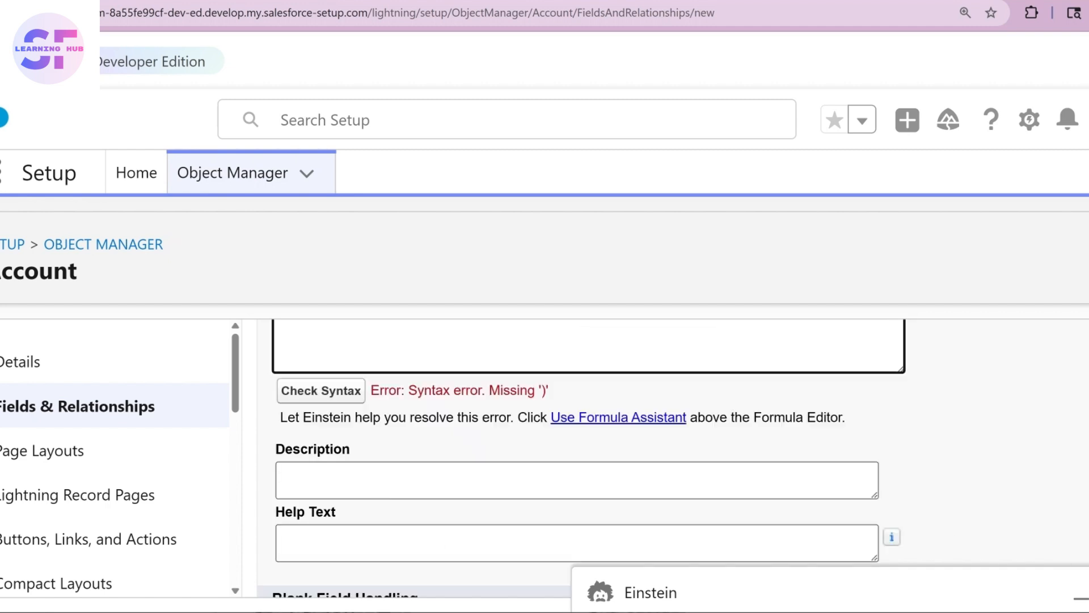
pyautogui.click(1082, 598)
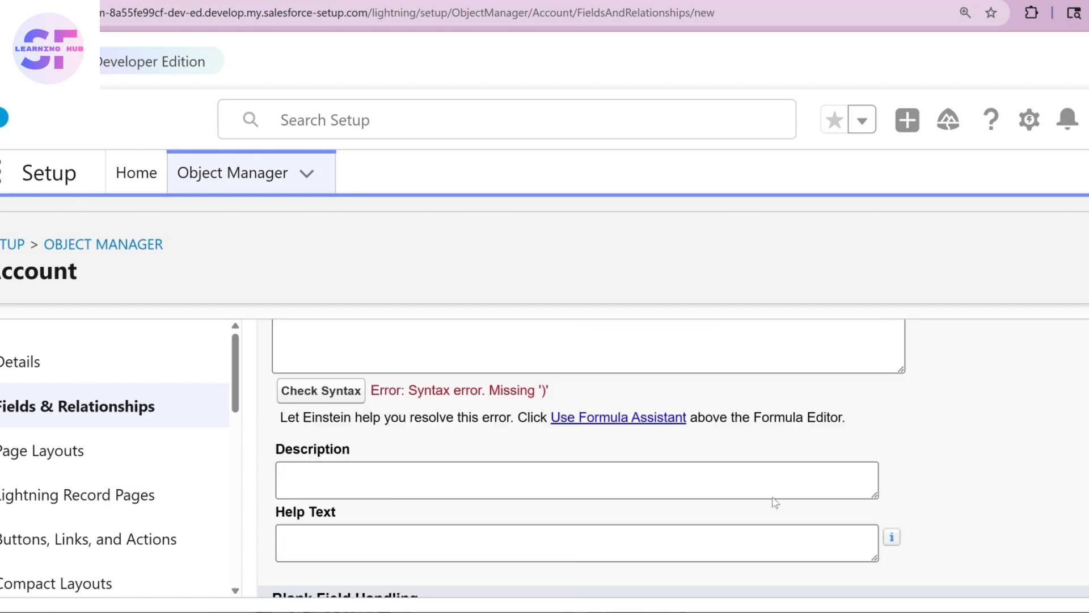
# Open the Formula Assistant and have Einstein fix the Auto Updated Ratings formula
pyautogui.scroll(1, 623, 449)
pyautogui.scroll(5, 623, 452)
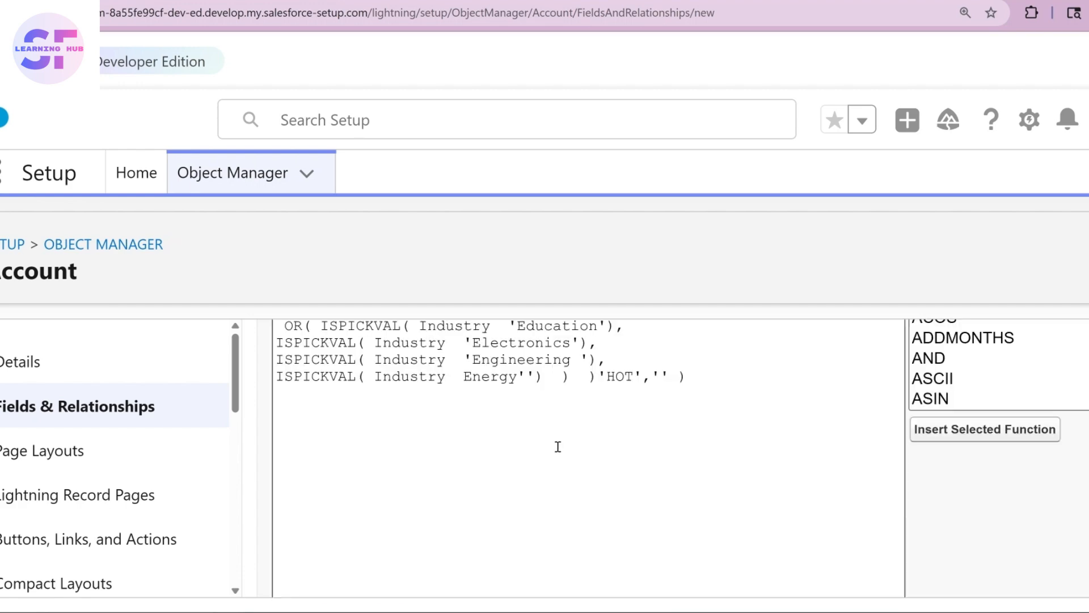
pyautogui.scroll(5, 494, 433)
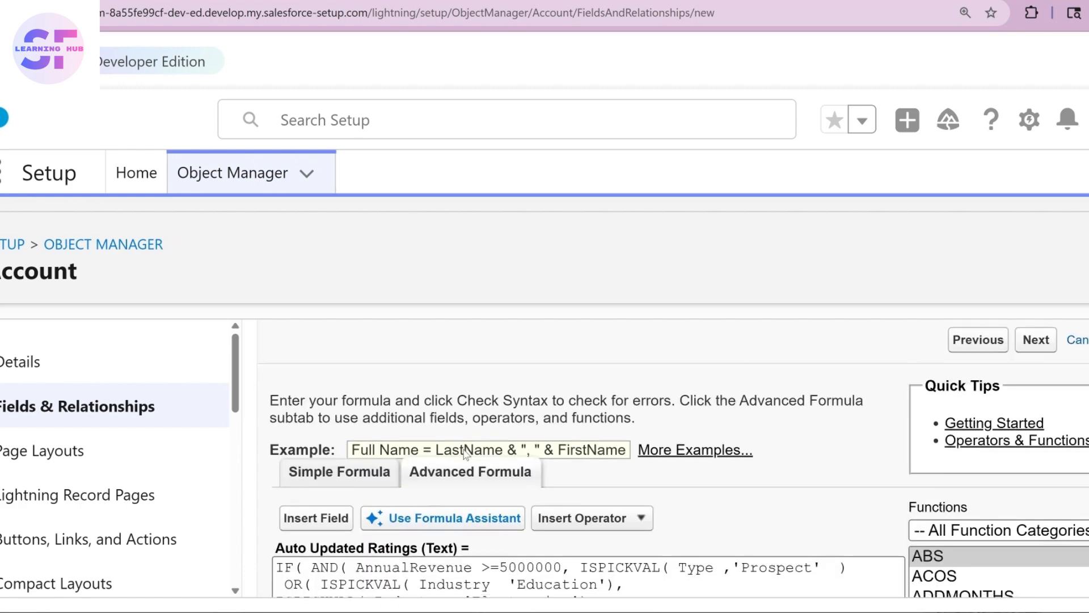
pyautogui.click(457, 520)
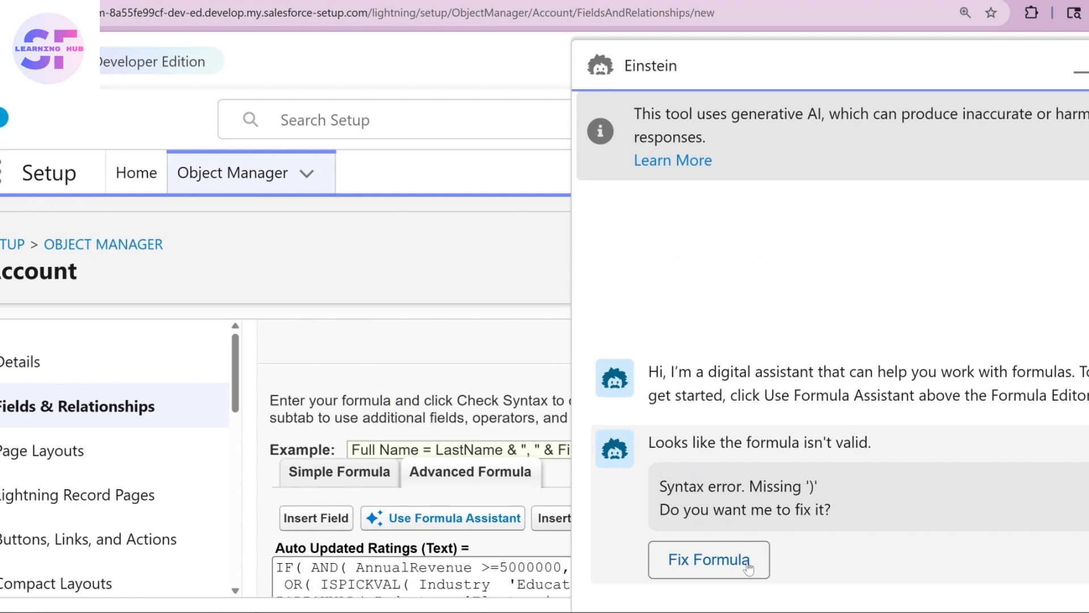
pyautogui.click(749, 568)
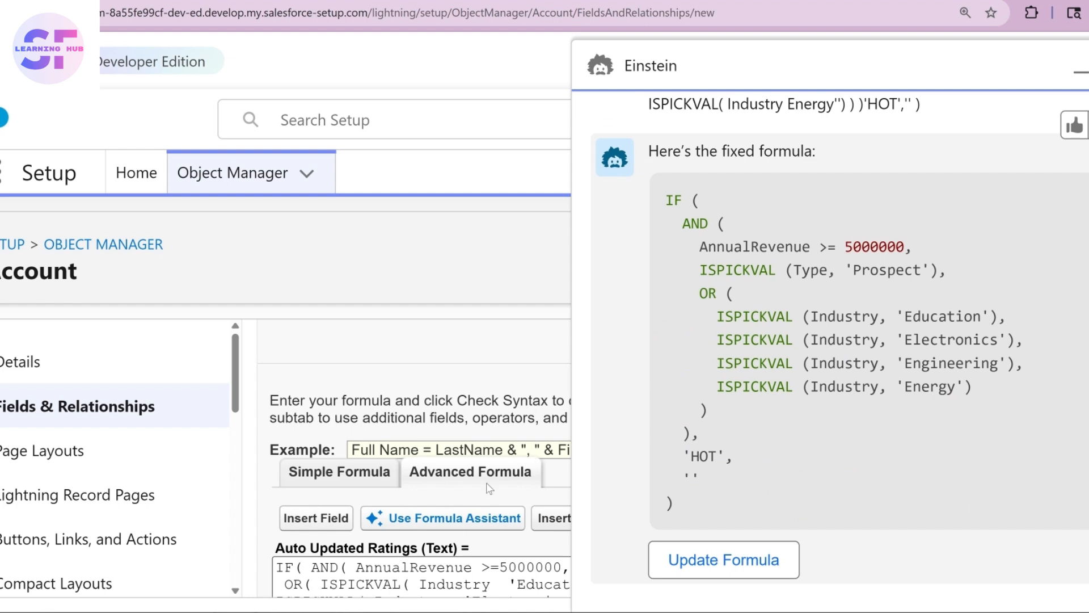
# Update the formula in the editor with the fixed version proposed by Einstein
pyautogui.scroll(-4, 476, 491)
pyautogui.scroll(-4, 475, 490)
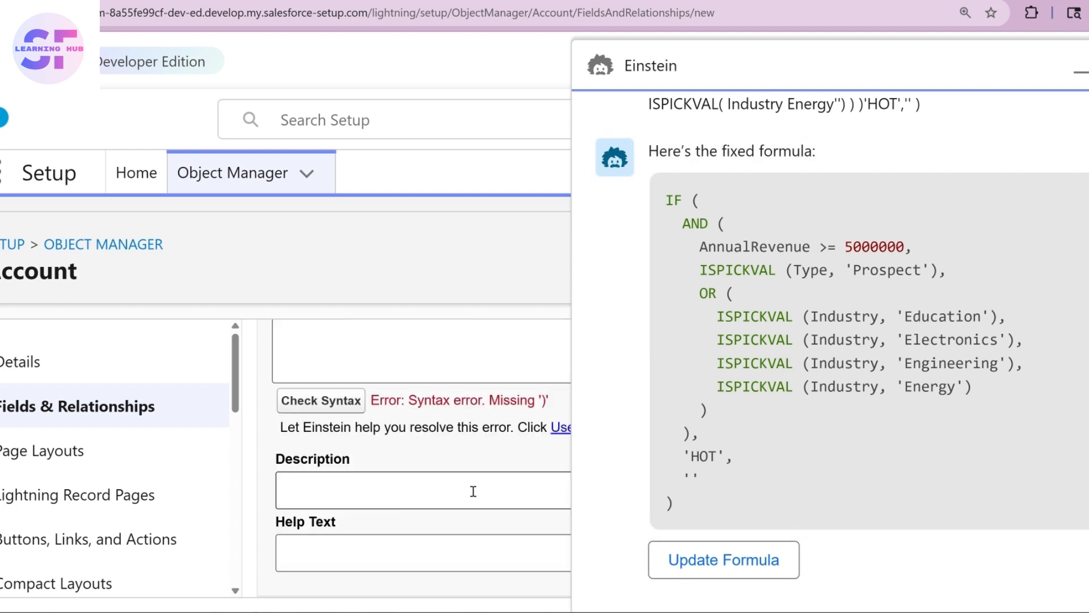
pyautogui.scroll(1, 471, 491)
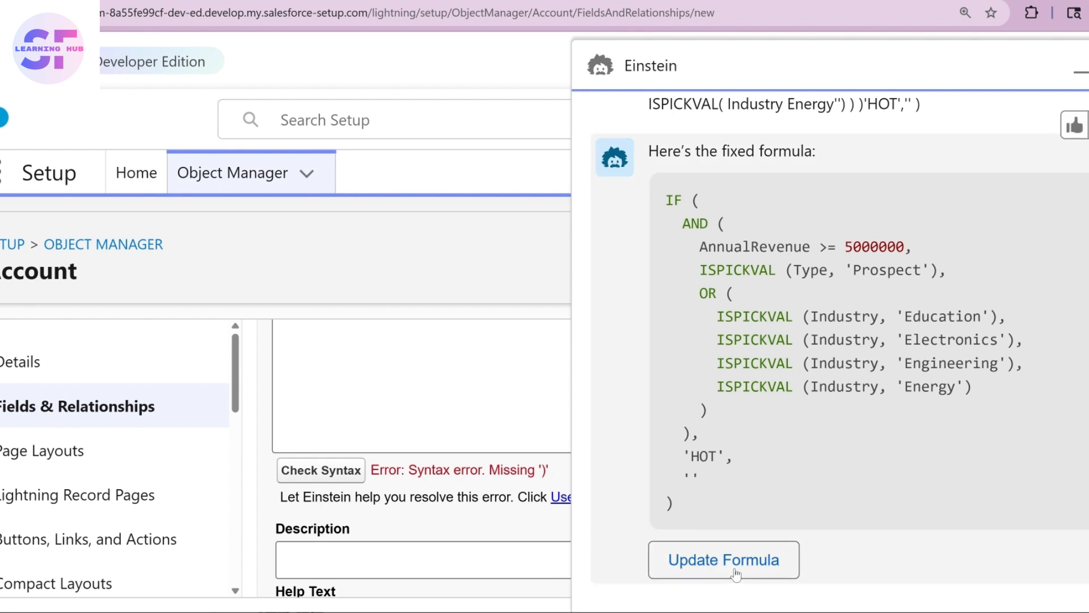
pyautogui.click(736, 573)
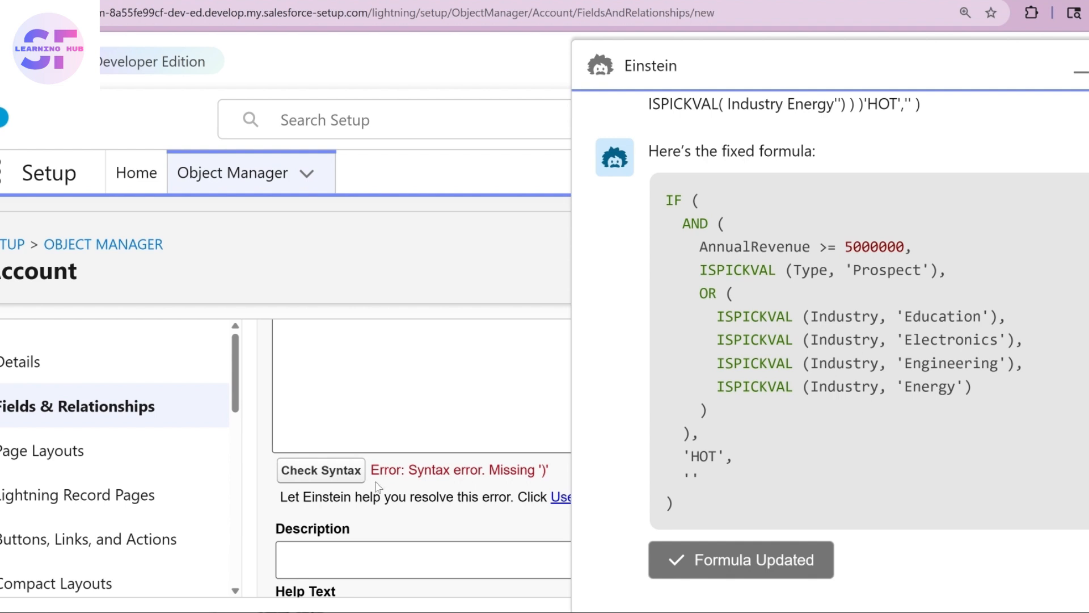
pyautogui.scroll(3, 348, 484)
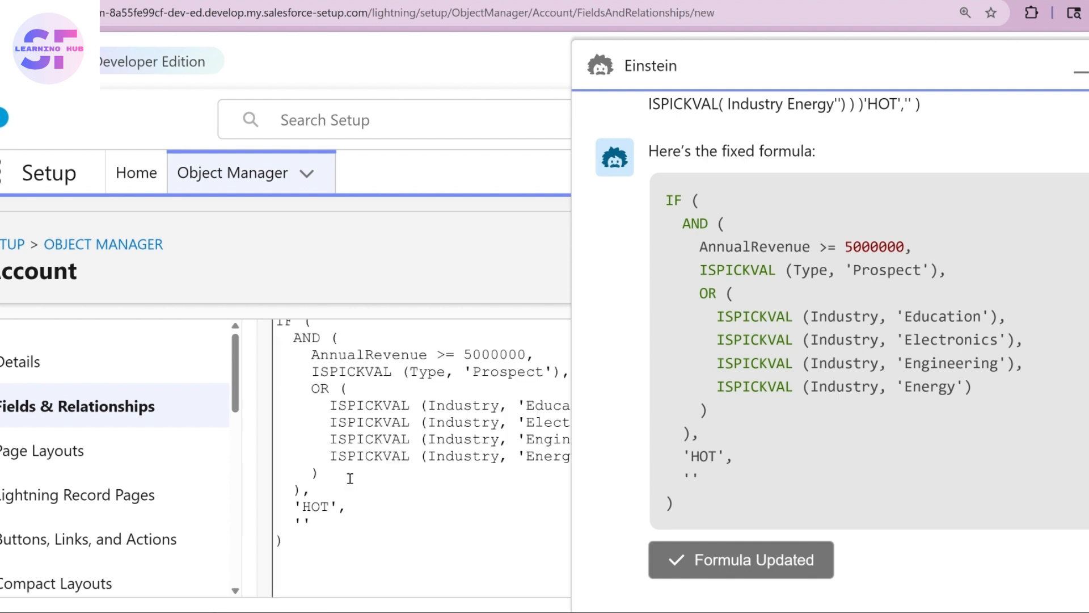
pyautogui.scroll(-4, 346, 475)
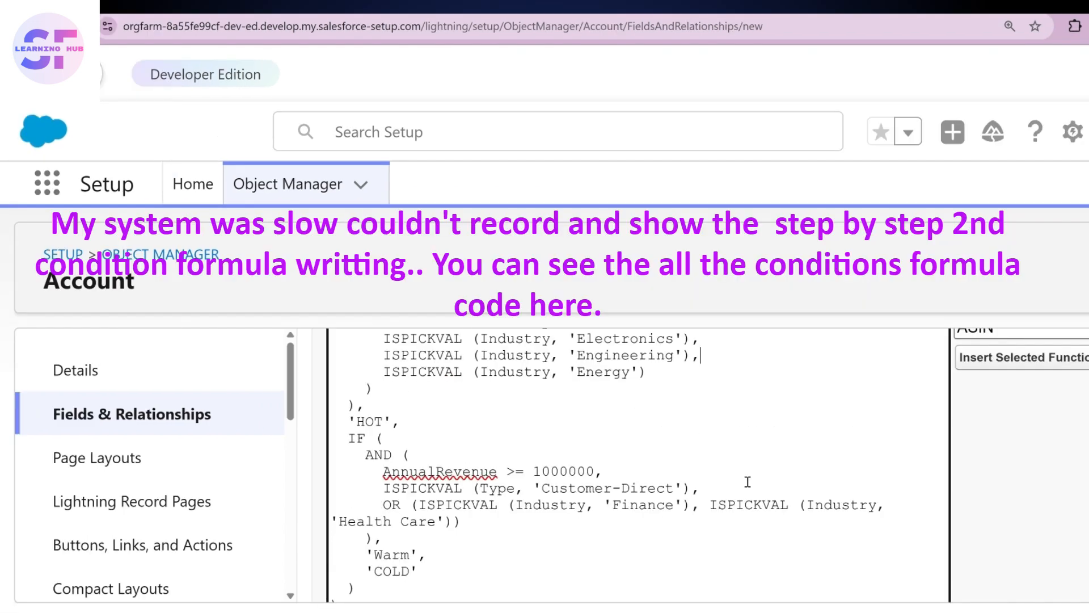
# Review the complete nested IF formula, including the conditions for the HOT, Warm and COLD ratings
pyautogui.scroll(3, 562, 478)
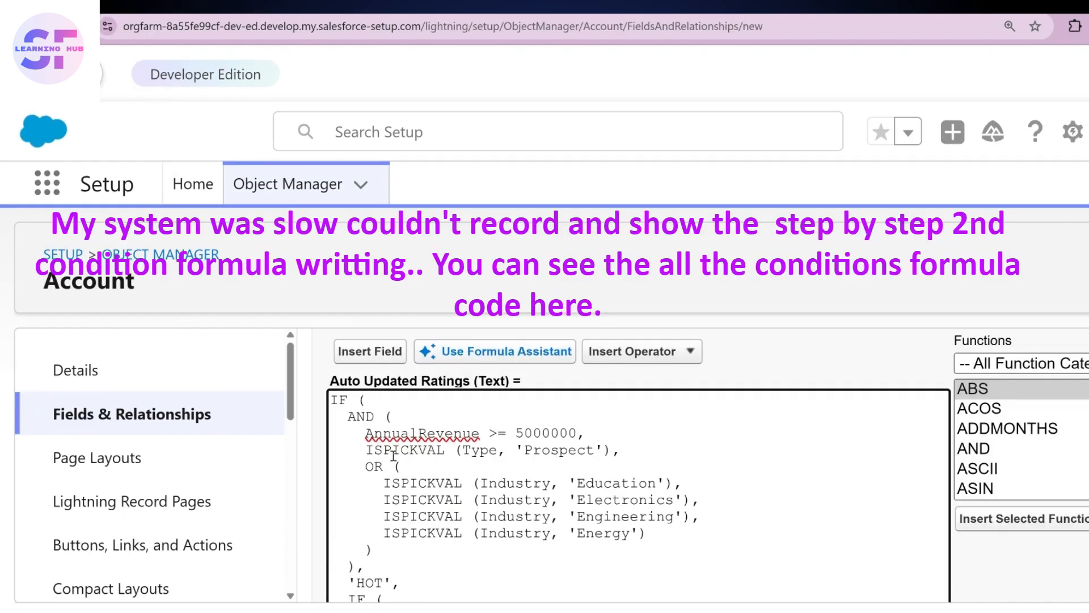
pyautogui.scroll(-3, 582, 474)
pyautogui.scroll(-1, 493, 517)
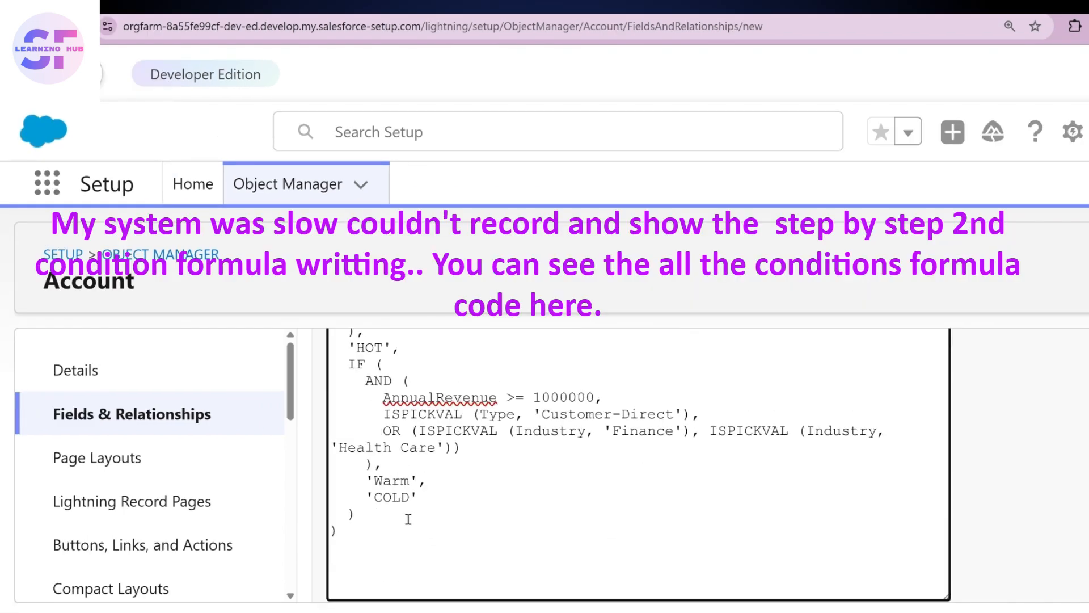
pyautogui.scroll(3, 454, 476)
pyautogui.scroll(-3, 491, 511)
pyautogui.scroll(5, 493, 443)
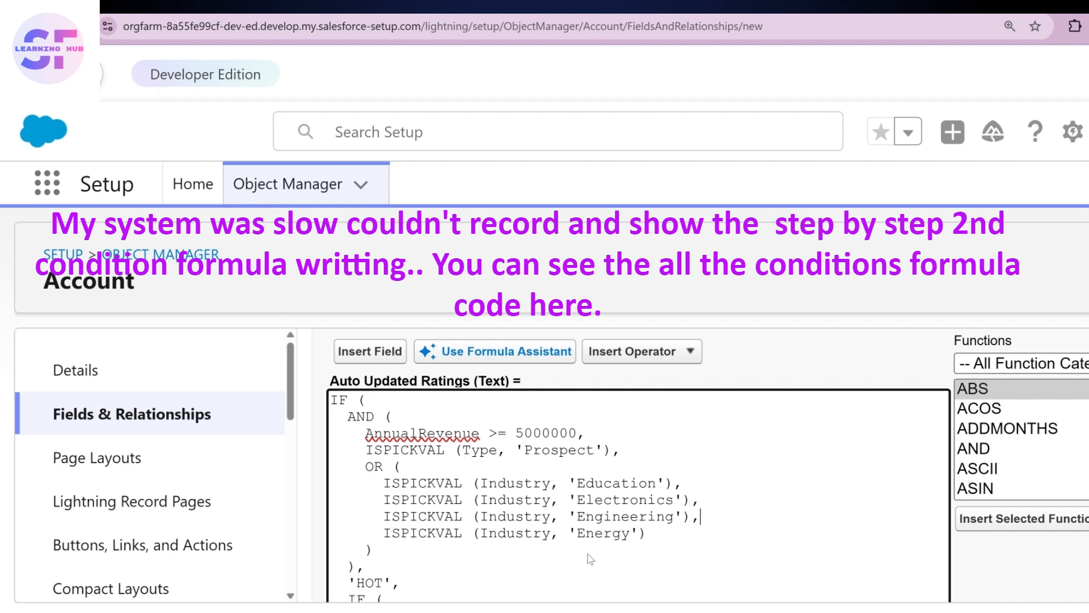
pyautogui.scroll(-1, 386, 540)
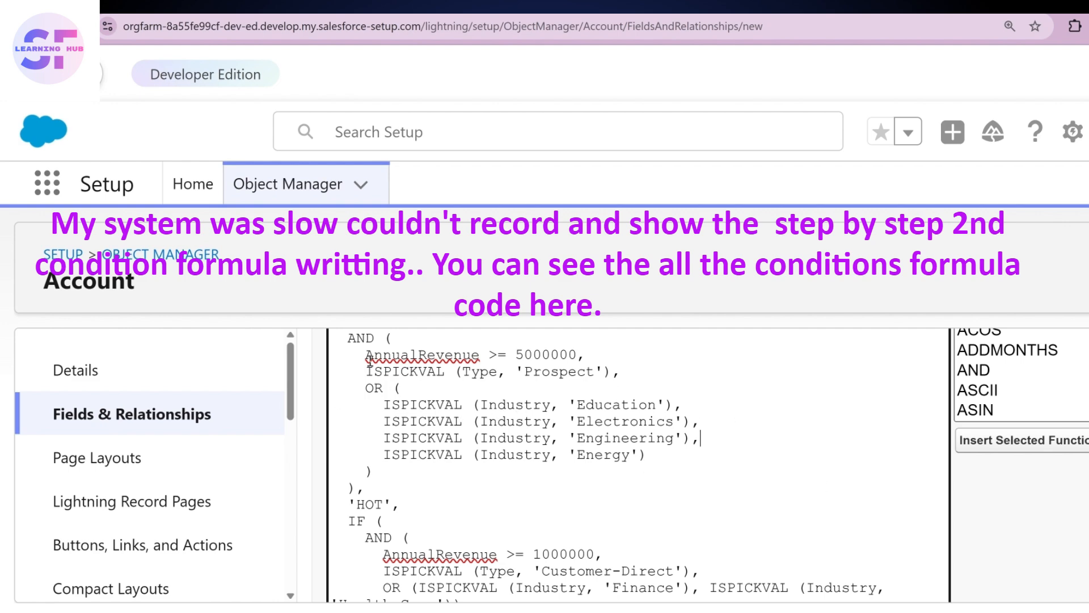
pyautogui.scroll(1, 372, 366)
pyautogui.scroll(-3, 381, 398)
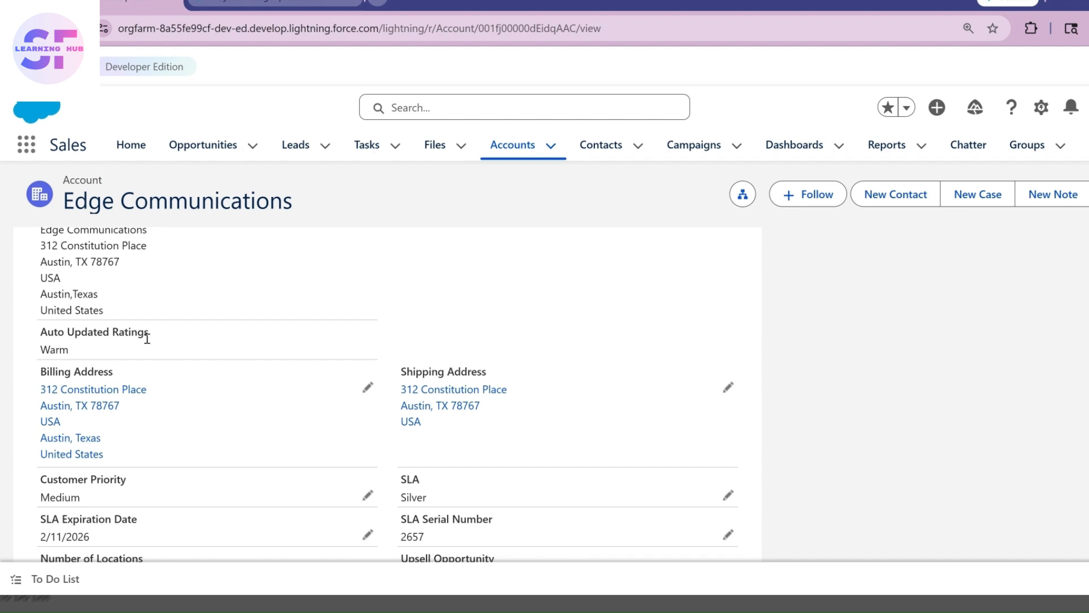
# Set the Type to Prospect and the Industry to Engineering on the Edge Communications account, and save the record
pyautogui.moveTo(42, 335); pyautogui.dragTo(148, 334)
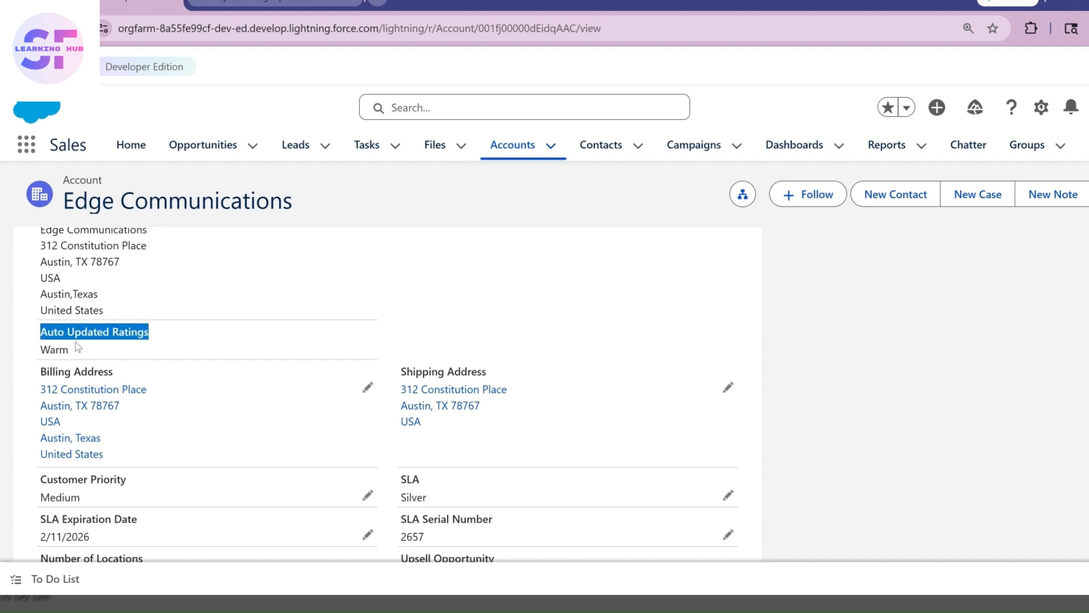
pyautogui.scroll(3, 289, 324)
pyautogui.scroll(3, 286, 327)
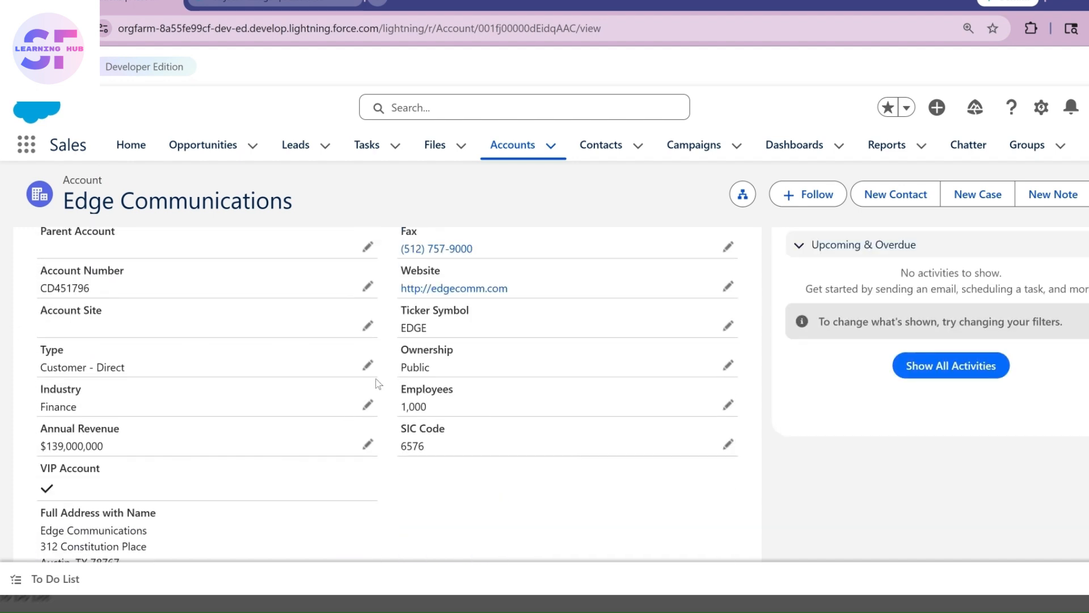
pyautogui.click(369, 368)
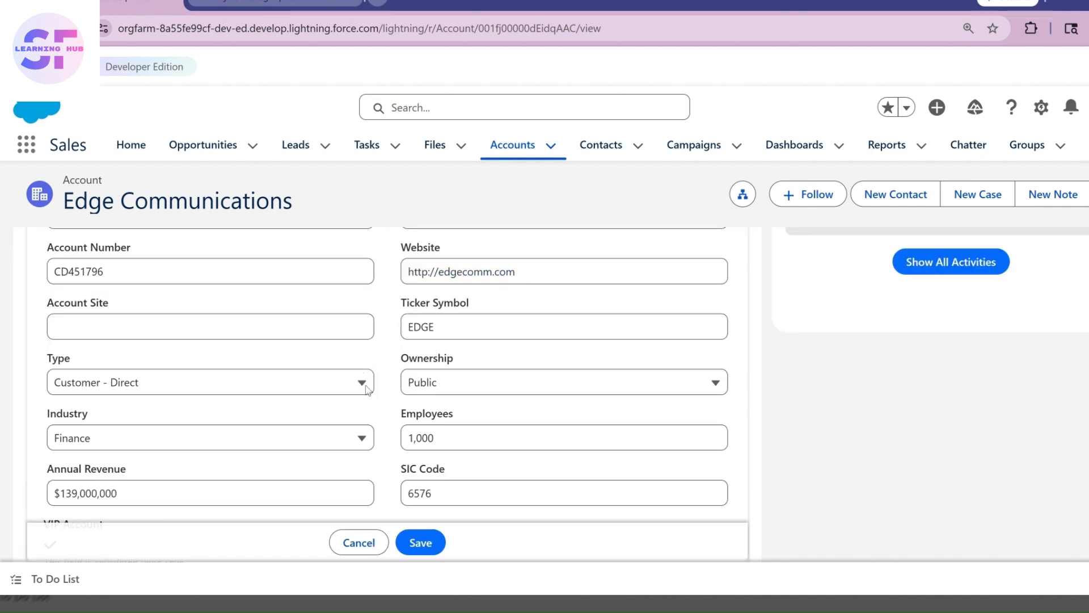
pyautogui.click(365, 389)
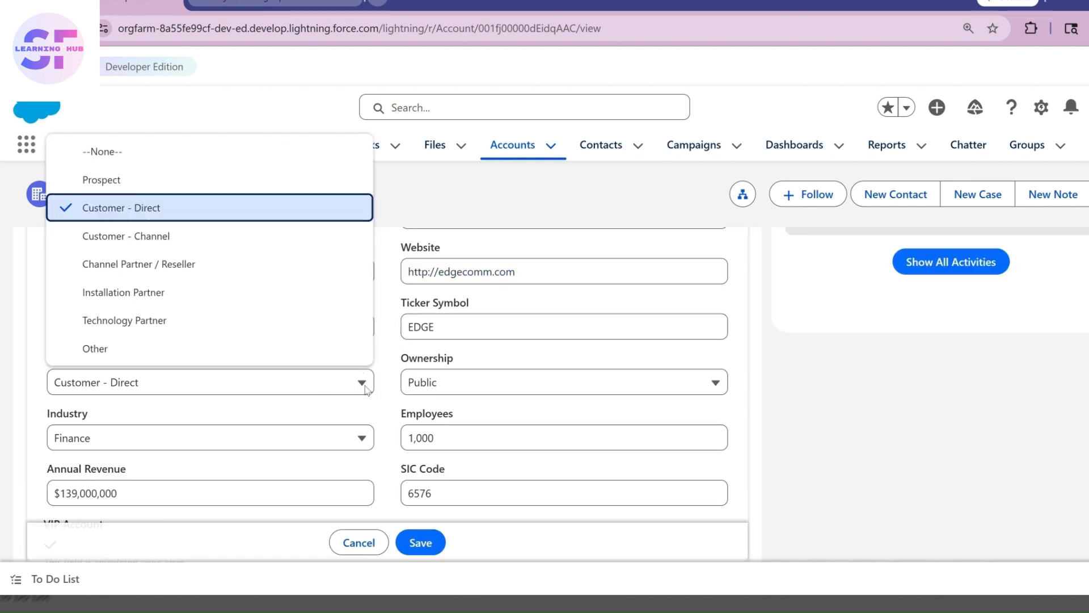
pyautogui.click(163, 183)
pyautogui.click(369, 437)
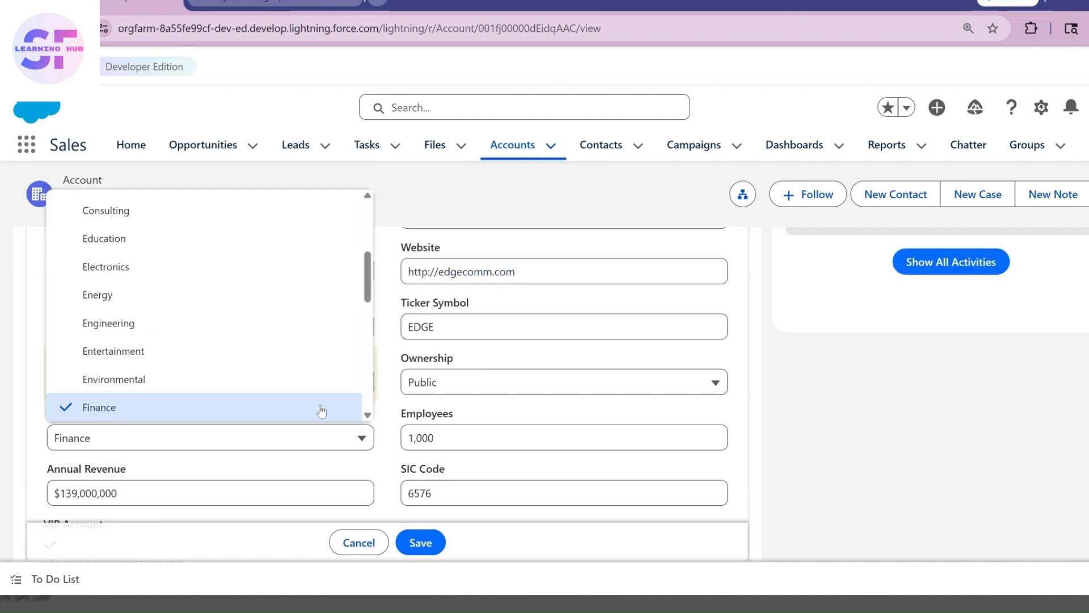
pyautogui.click(214, 334)
pyautogui.scroll(-1, 236, 355)
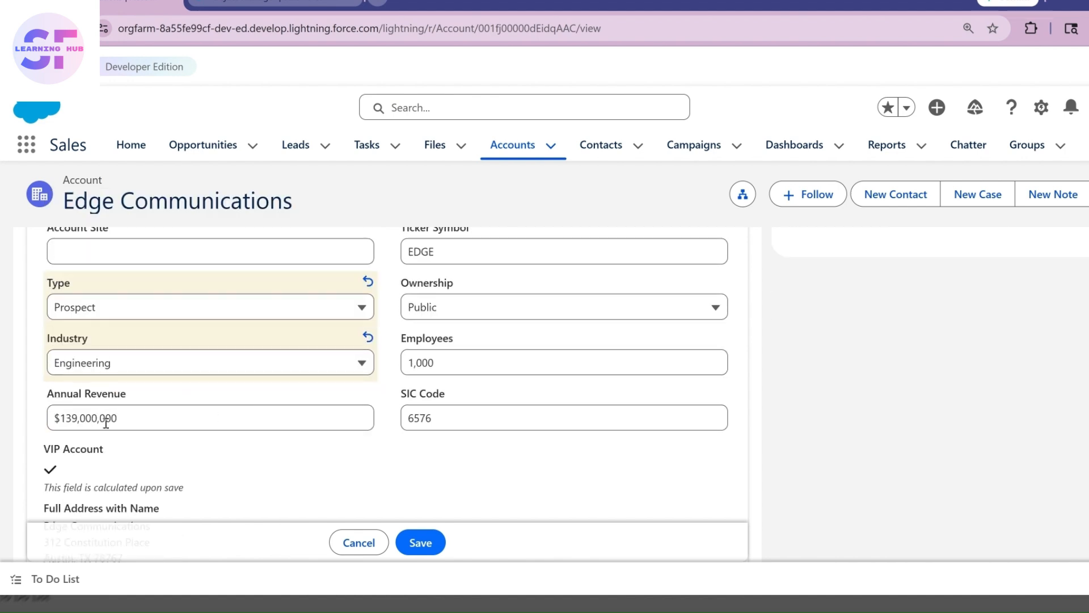
pyautogui.click(432, 542)
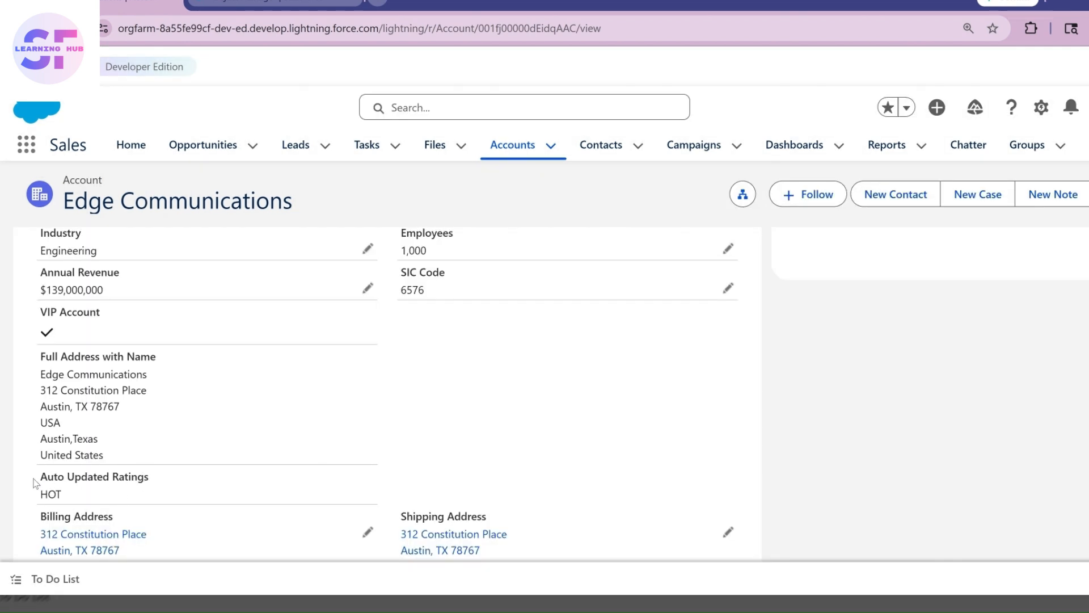
# Set the account's Type to Customer - Direct and Industry to Finance, save the record, and check the Auto Updated Ratings value
pyautogui.moveTo(41, 472); pyautogui.dragTo(86, 495)
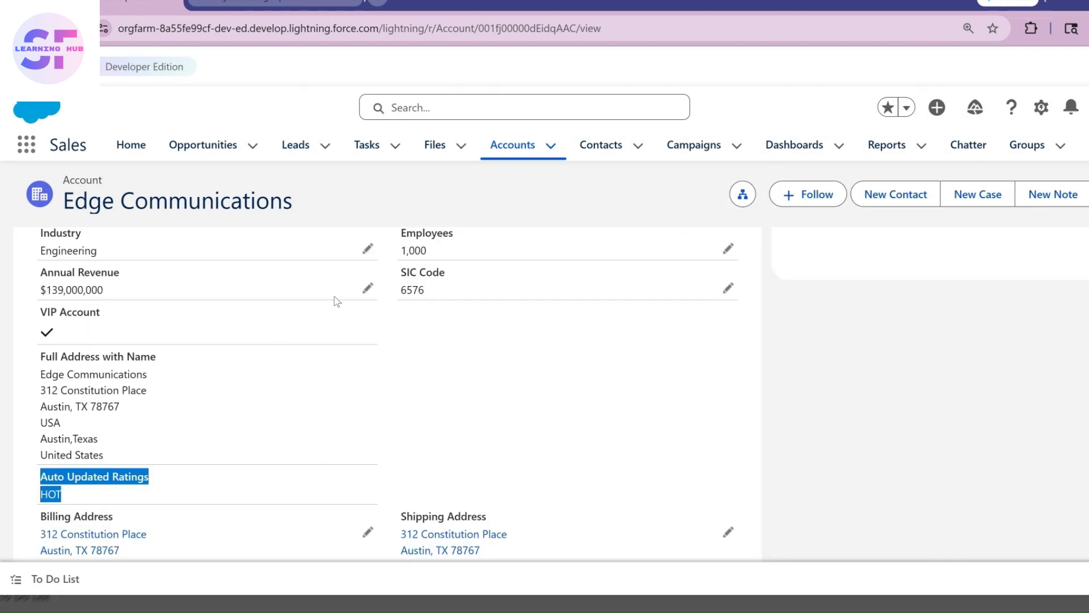
pyautogui.scroll(1, 334, 296)
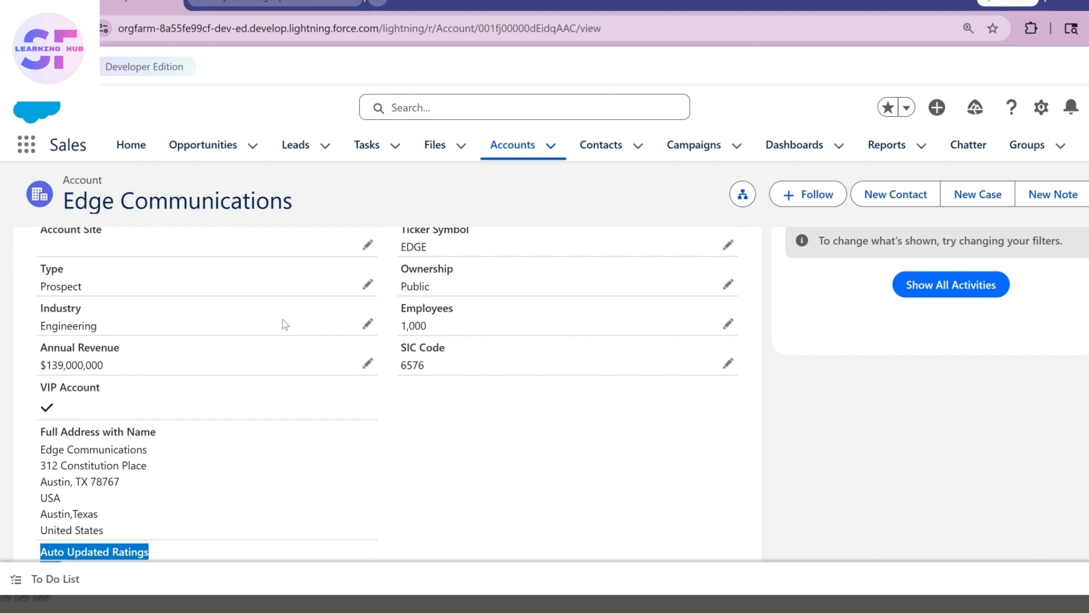
pyautogui.click(369, 287)
pyautogui.click(367, 313)
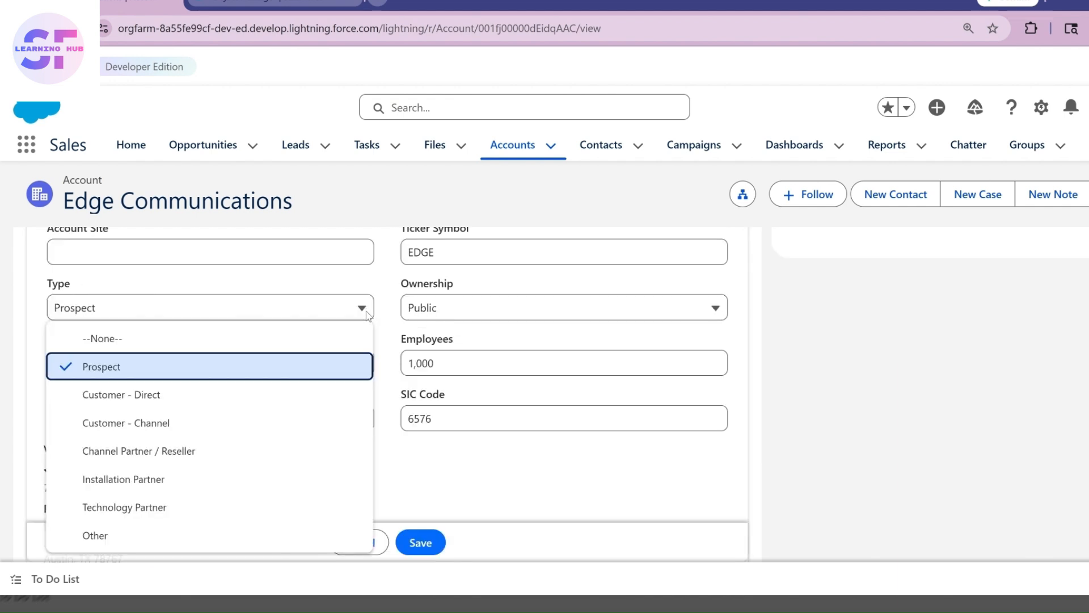
pyautogui.click(214, 394)
pyautogui.click(362, 364)
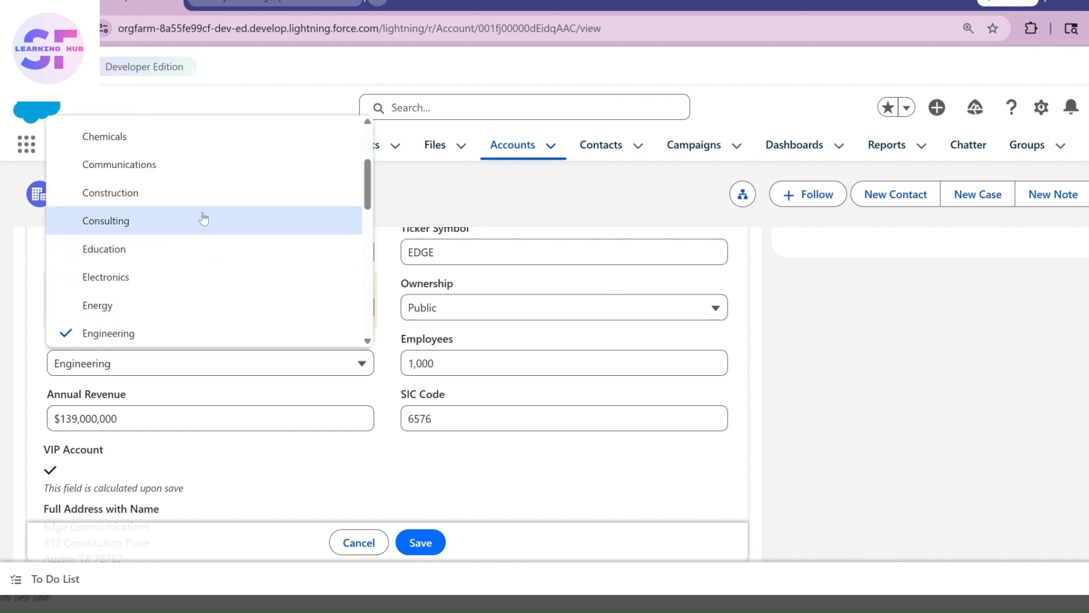
pyautogui.scroll(-1, 203, 215)
pyautogui.scroll(-3, 185, 209)
pyautogui.scroll(1, 170, 204)
pyautogui.click(171, 199)
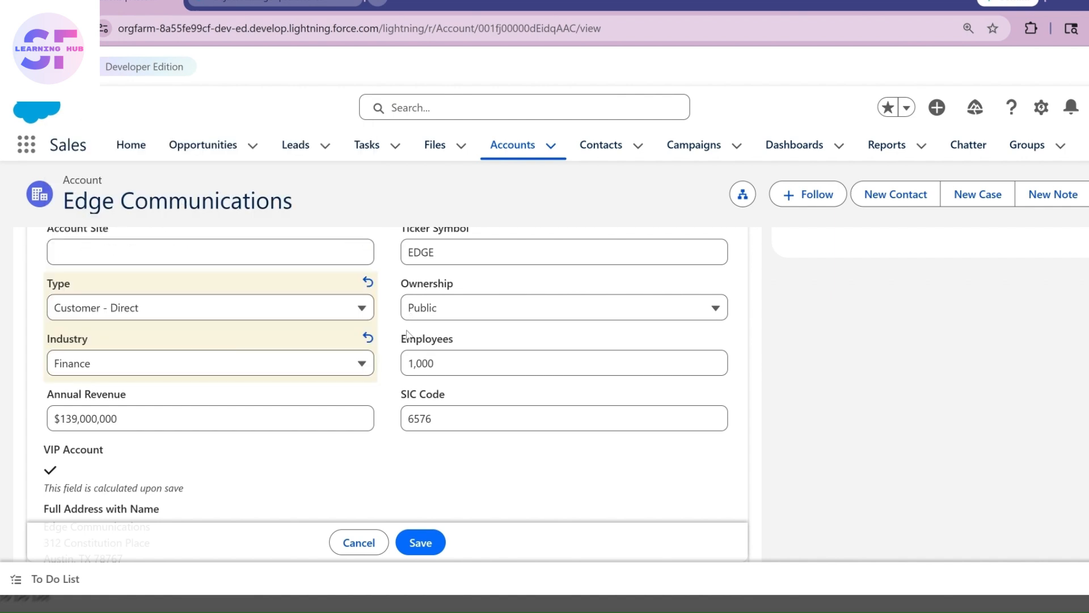
pyautogui.click(412, 539)
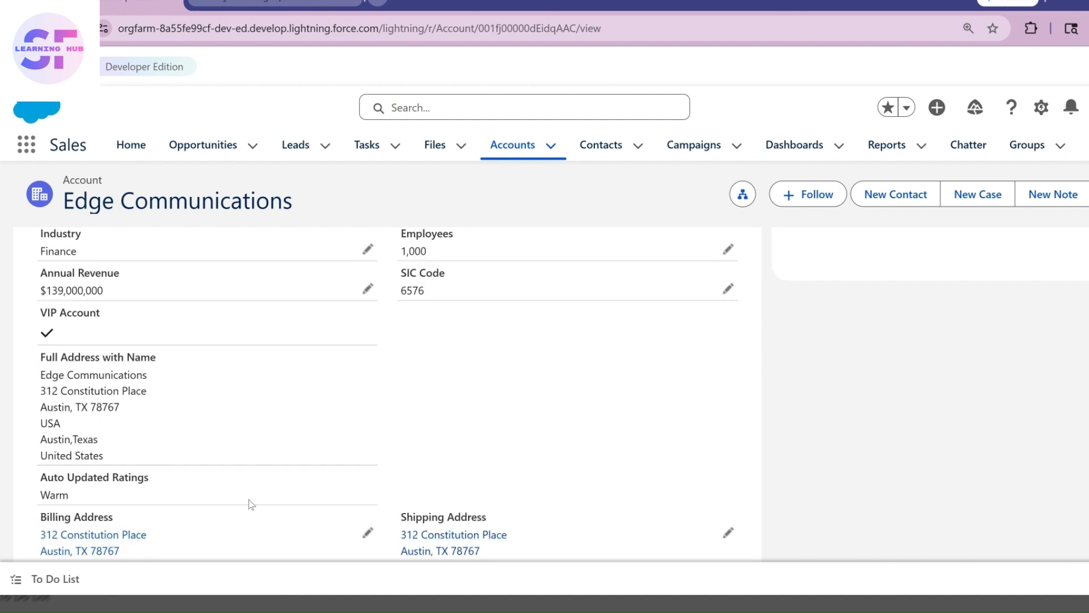
pyautogui.moveTo(38, 480); pyautogui.dragTo(148, 499)
# Change the account's Type to Installation Partner, save the record, and review the Auto Updated Ratings value in the details
pyautogui.scroll(1, 148, 500)
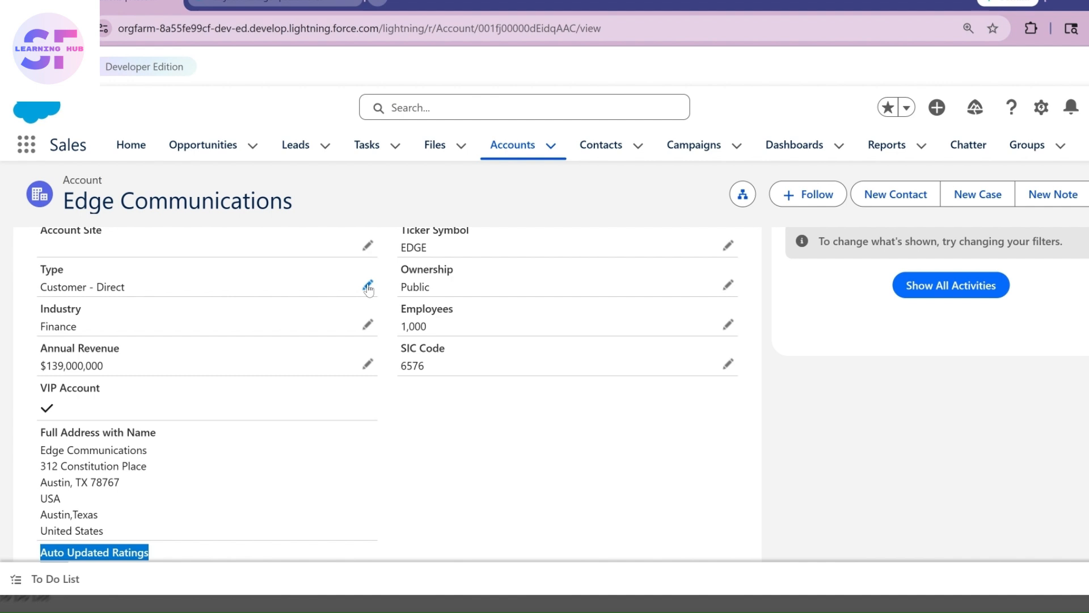
pyautogui.click(368, 289)
pyautogui.click(359, 306)
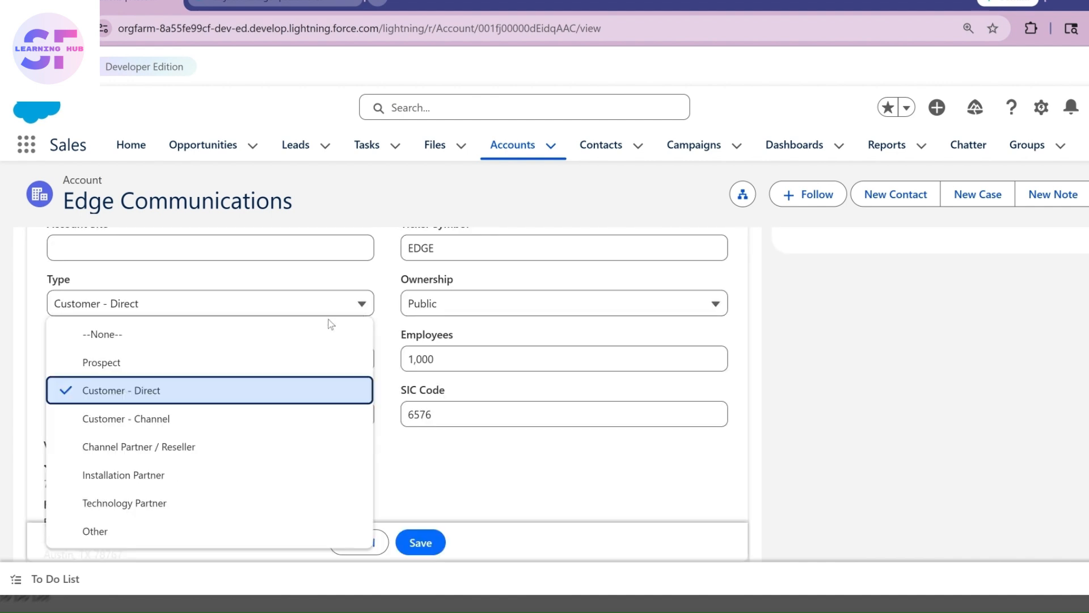
pyautogui.click(183, 482)
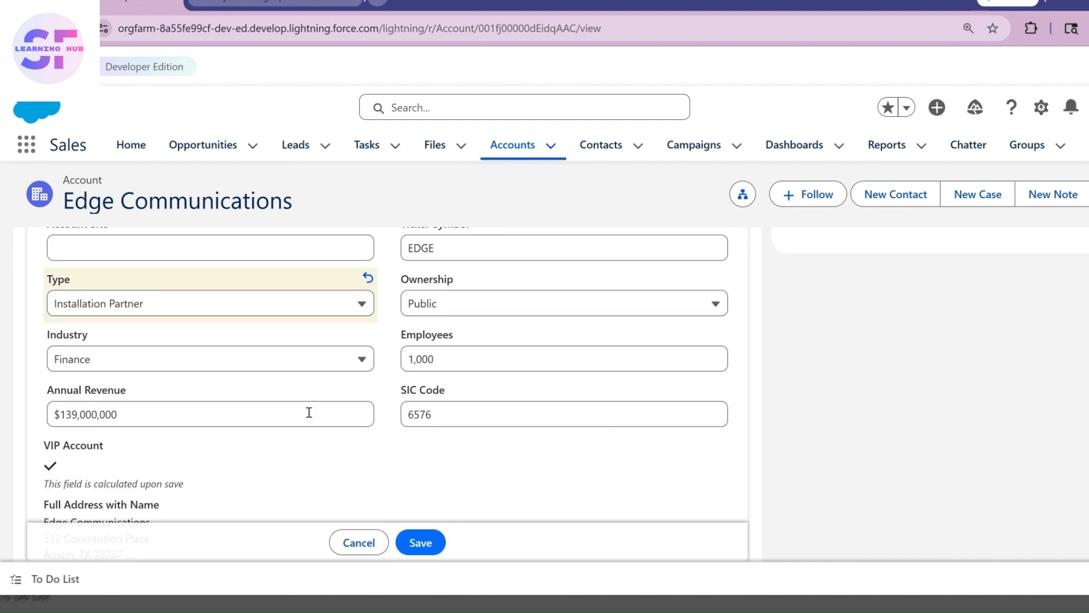
pyautogui.scroll(-1, 309, 413)
pyautogui.click(433, 541)
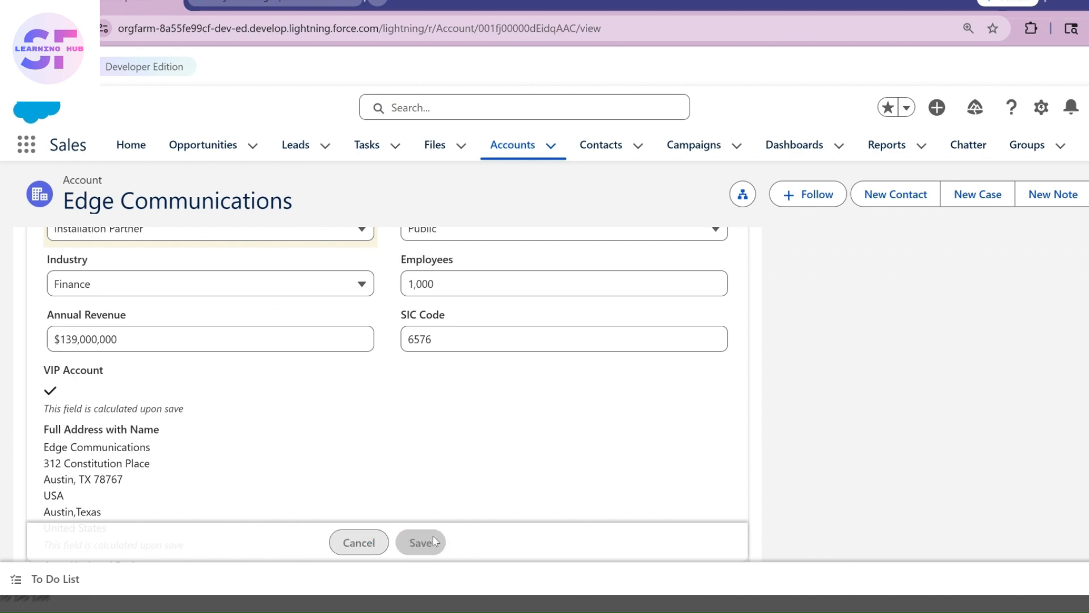
pyautogui.scroll(-4, 180, 457)
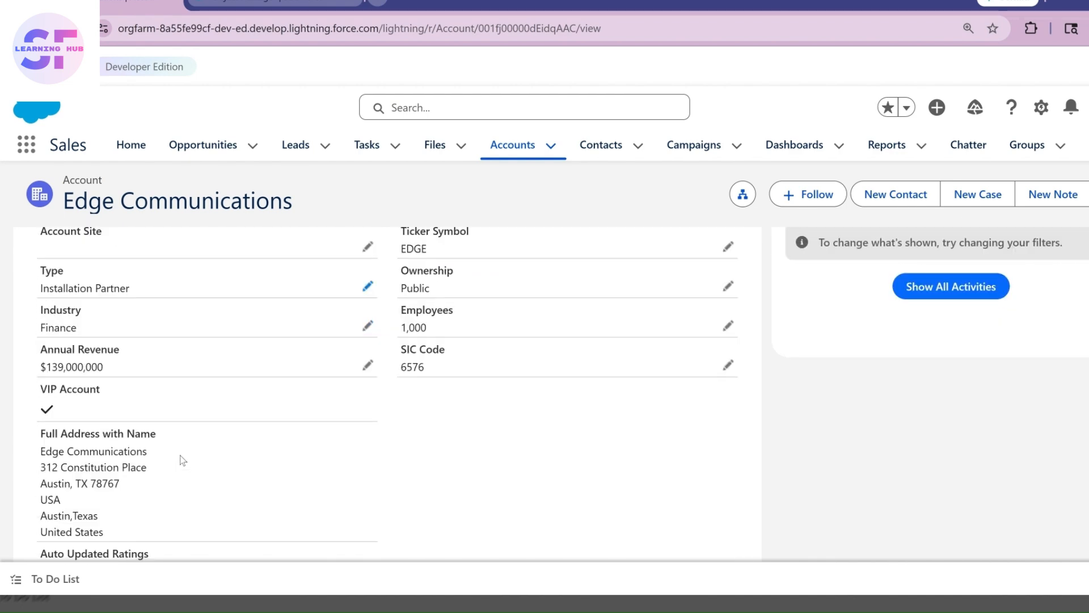
pyautogui.scroll(3, 184, 316)
pyautogui.scroll(3, 180, 316)
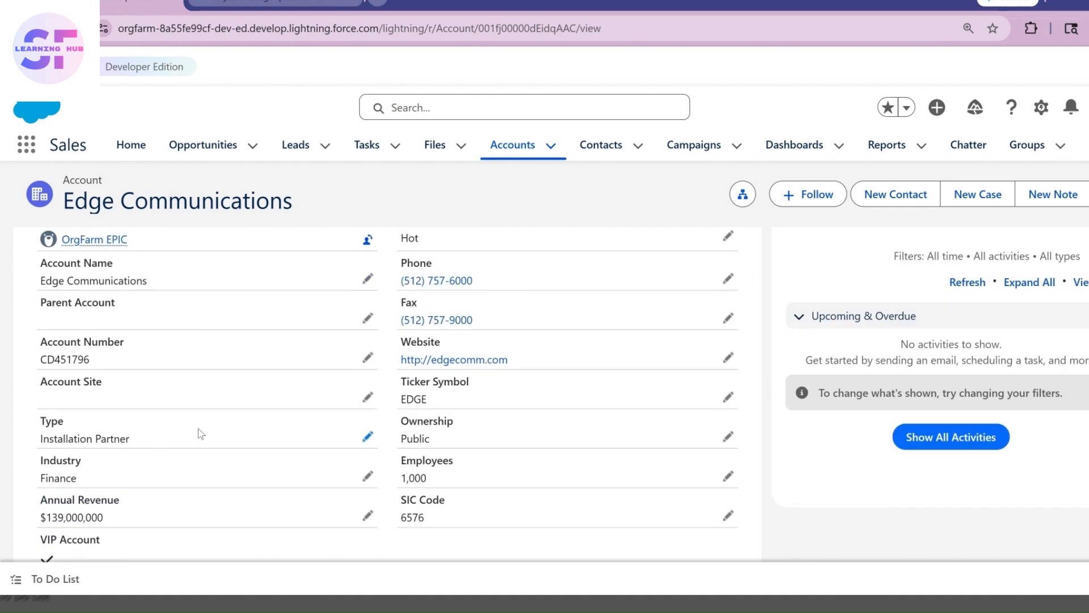
pyautogui.scroll(-4, 201, 434)
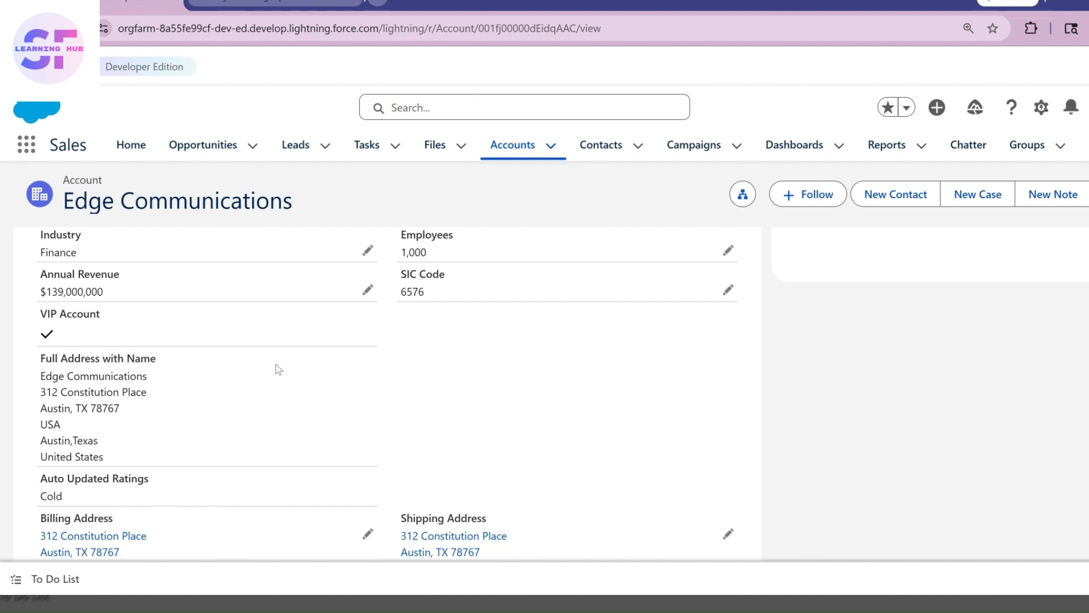
pyautogui.scroll(-7, 487, 419)
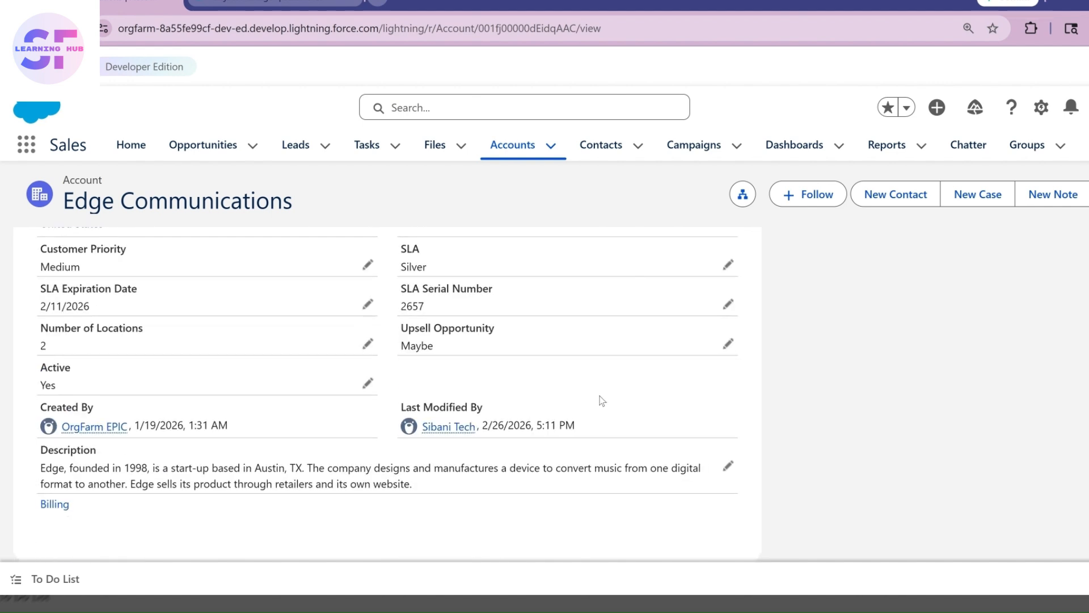